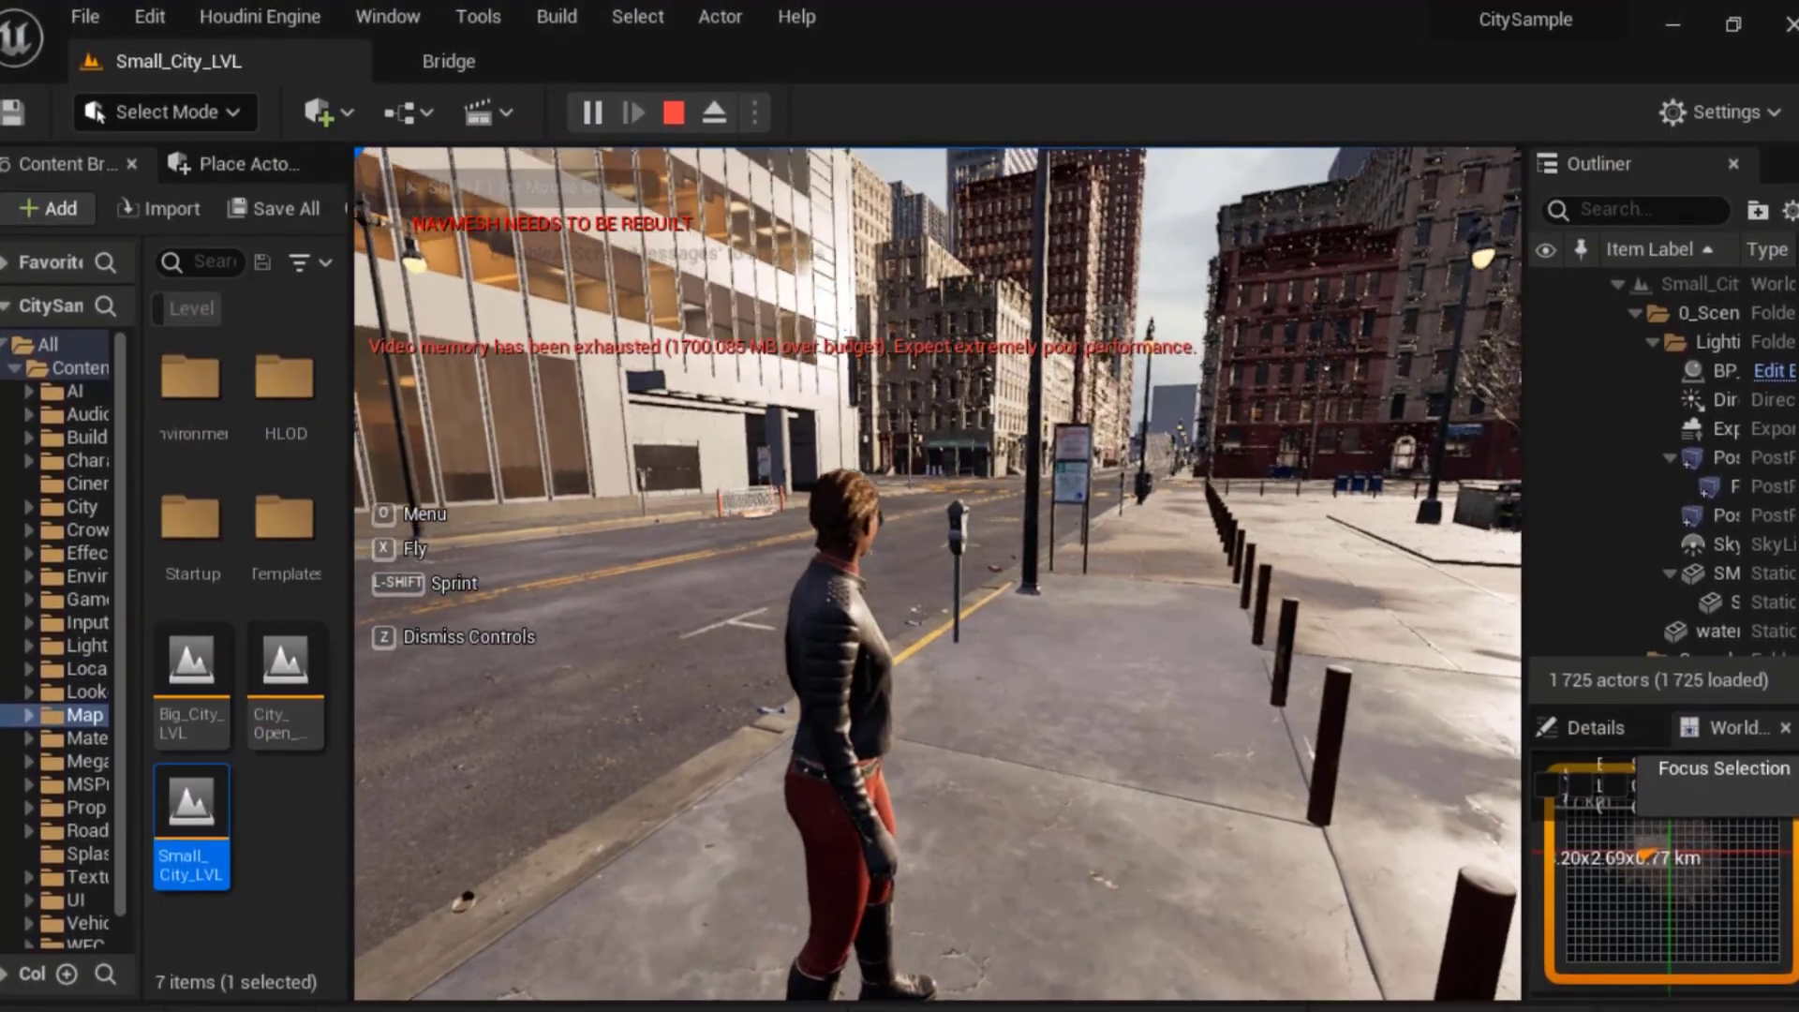
- Run the character along the sidewalk and out down the street
key(w)
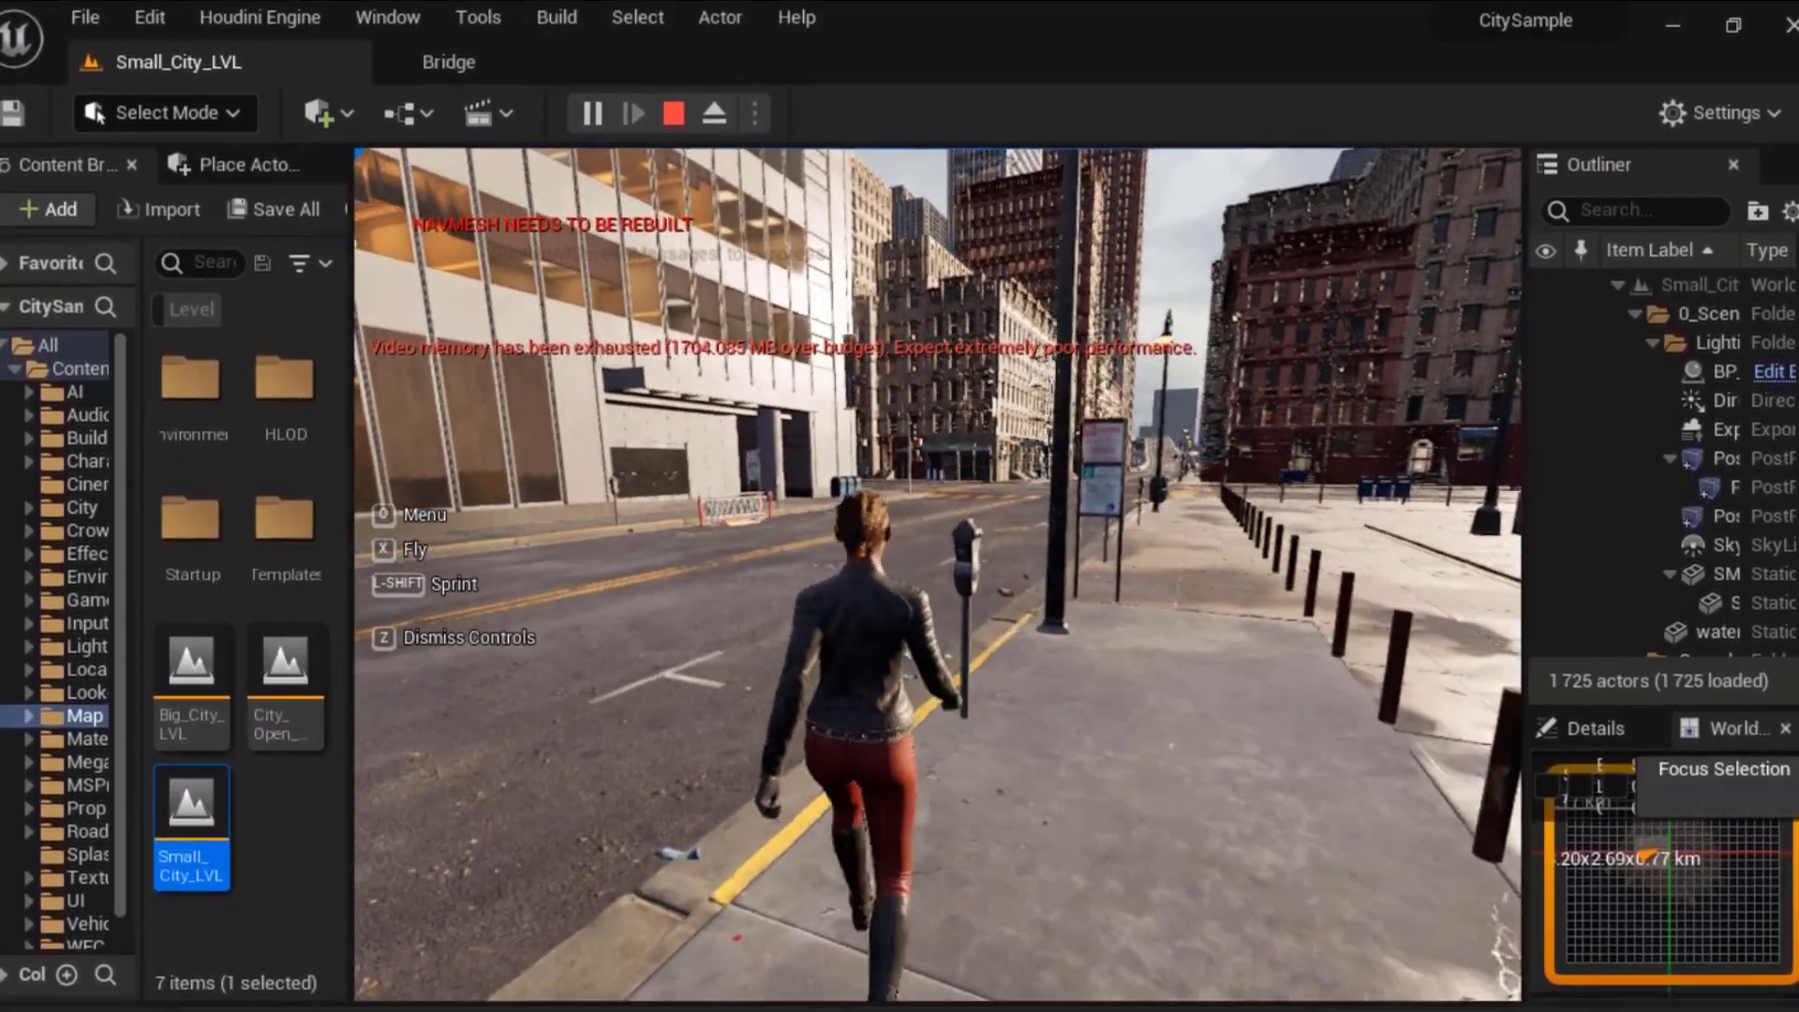
key(w)
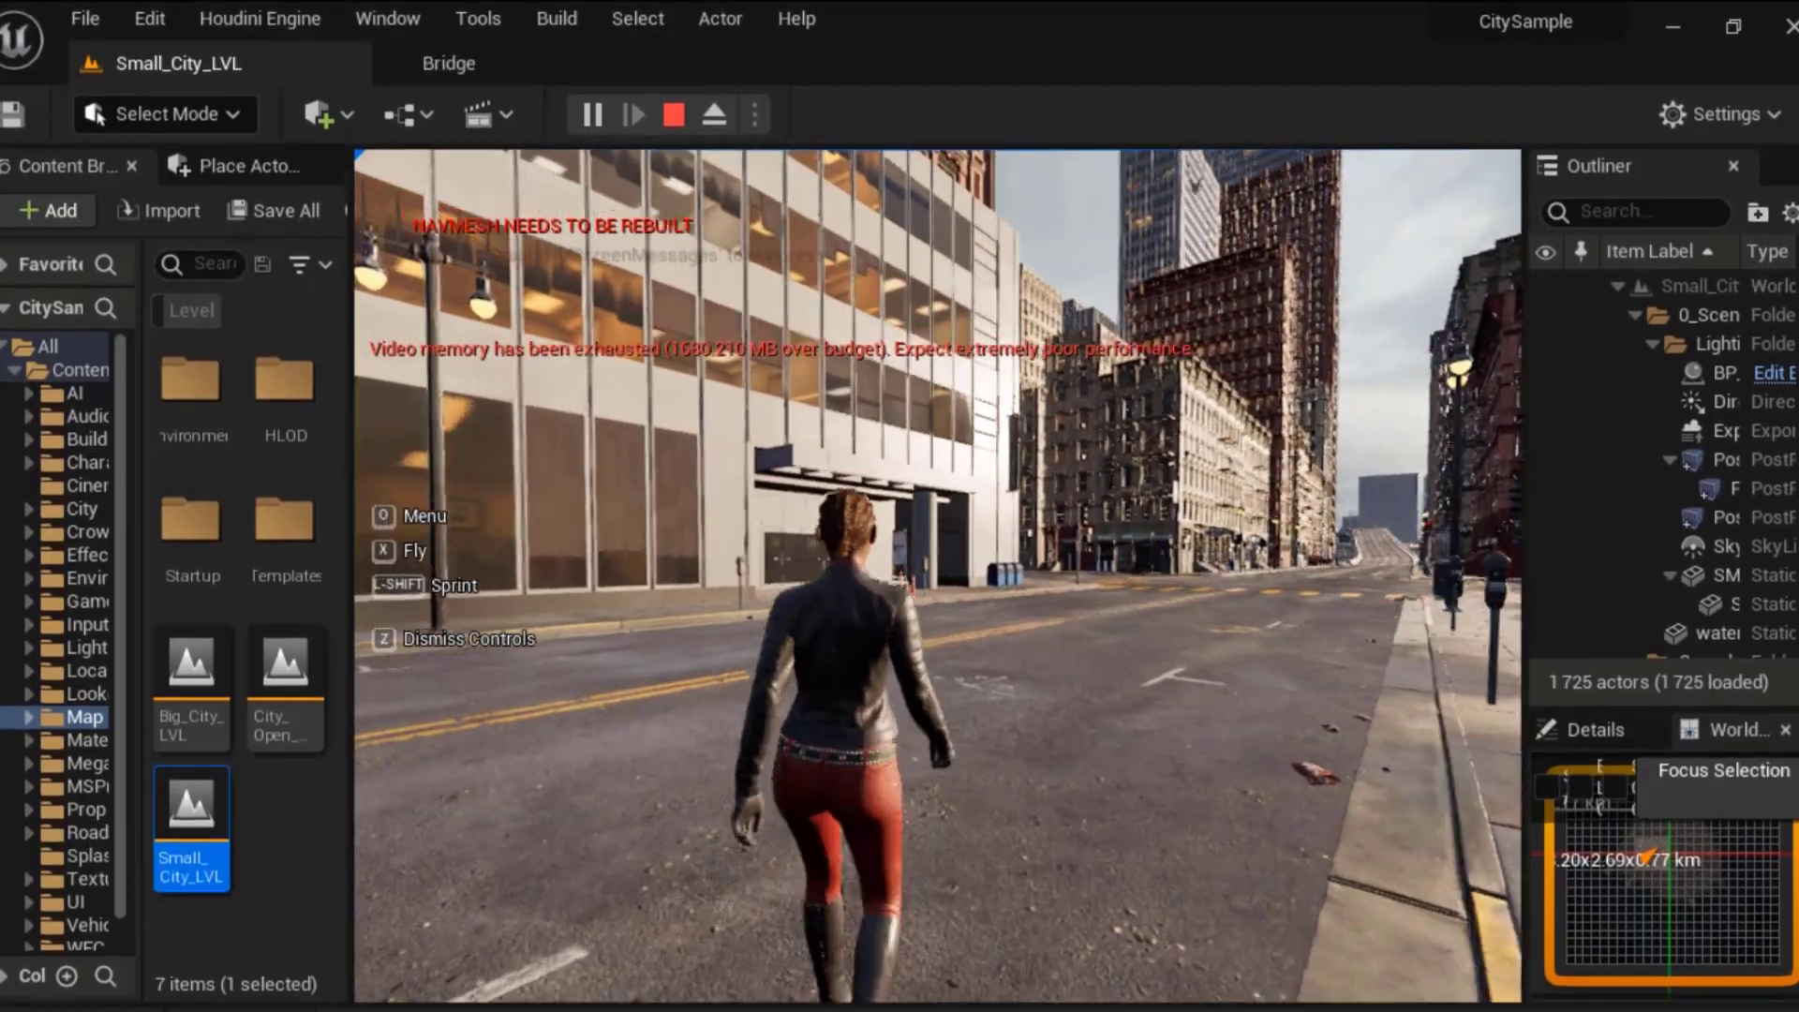
key(w)
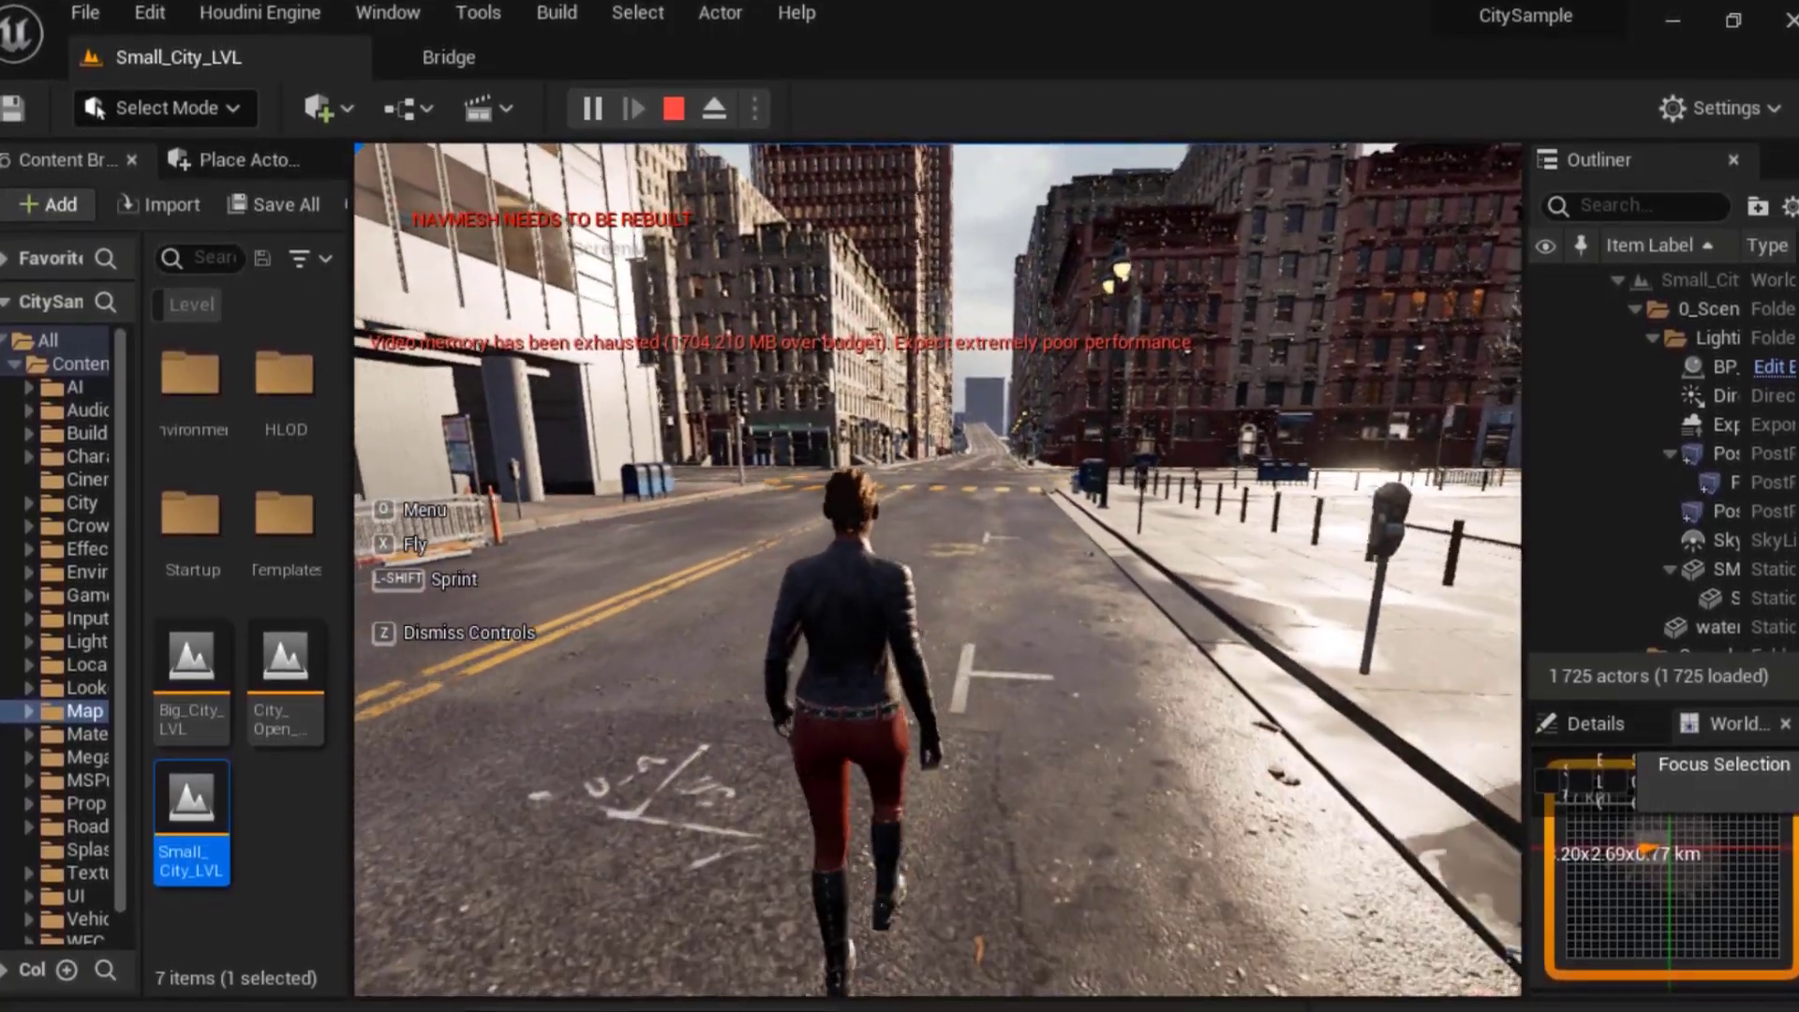
key(w)
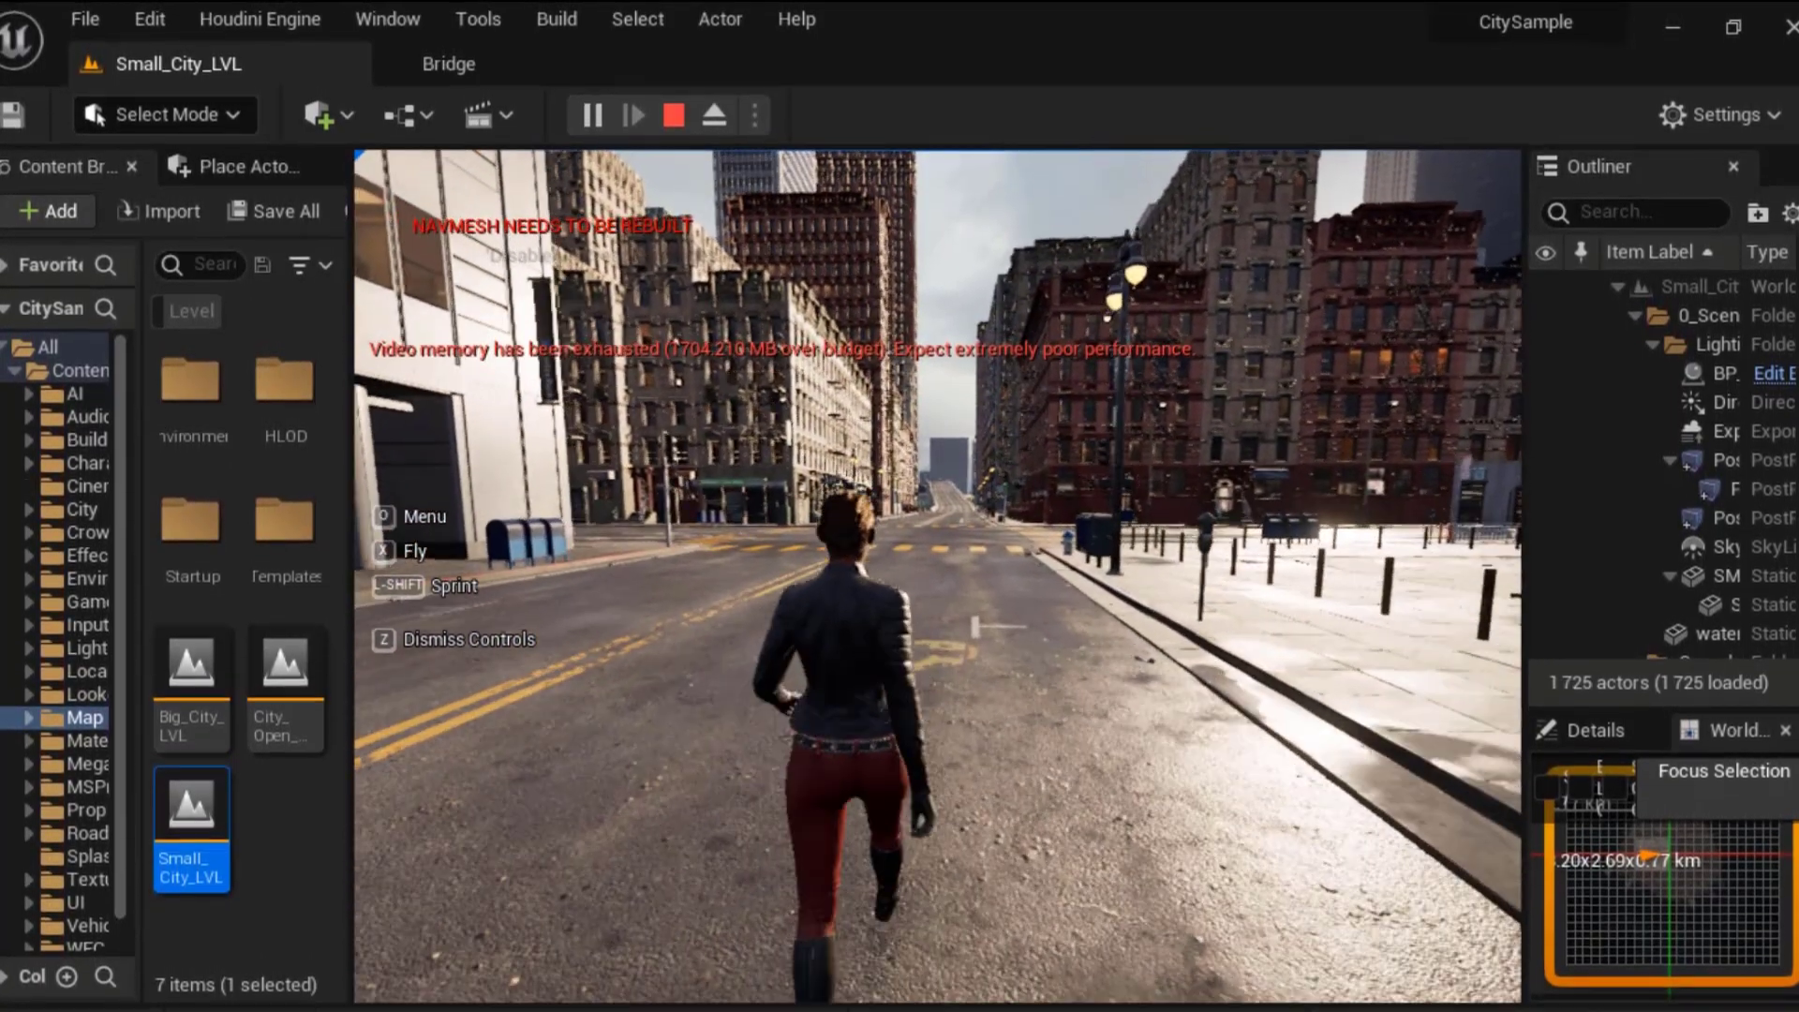
- Make the play view fullscreen, swing the camera, and run to the brick corner building
key(F11)
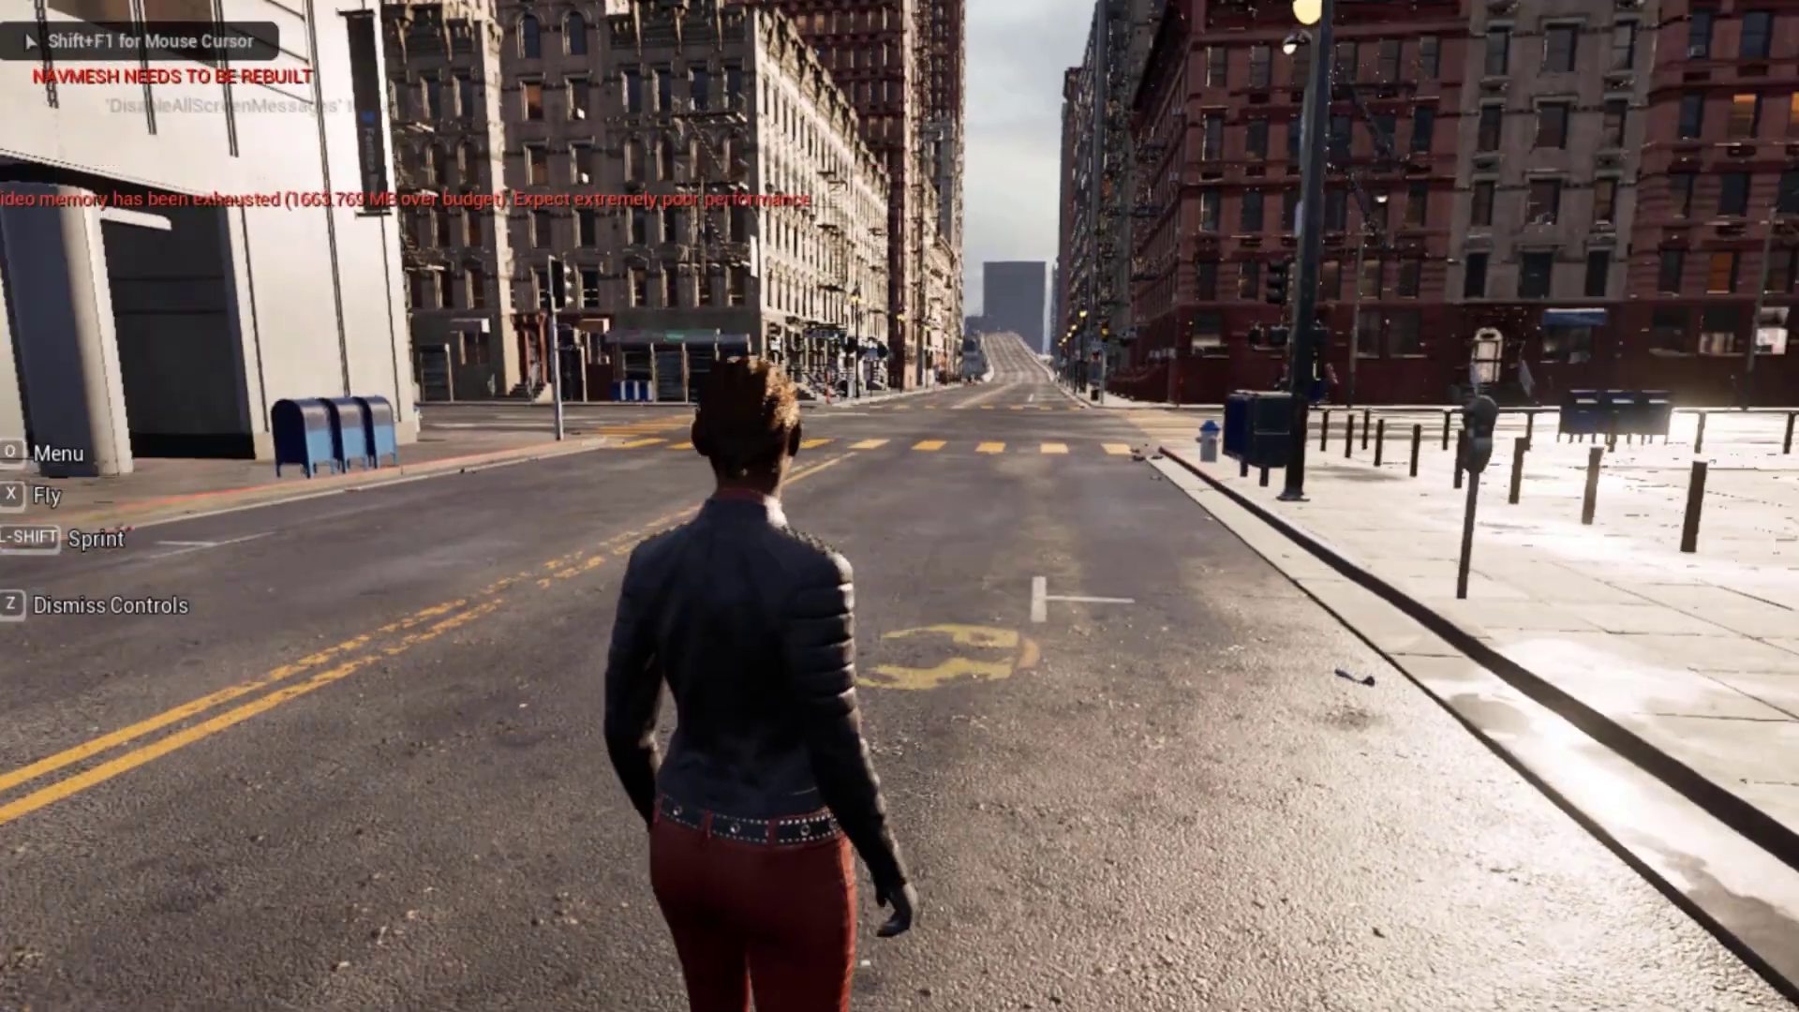
mouse_move(899, 506)
mouse_down()
mouse_move(562, 506)
mouse_move(844, 506)
mouse_move(759, 506)
mouse_up()
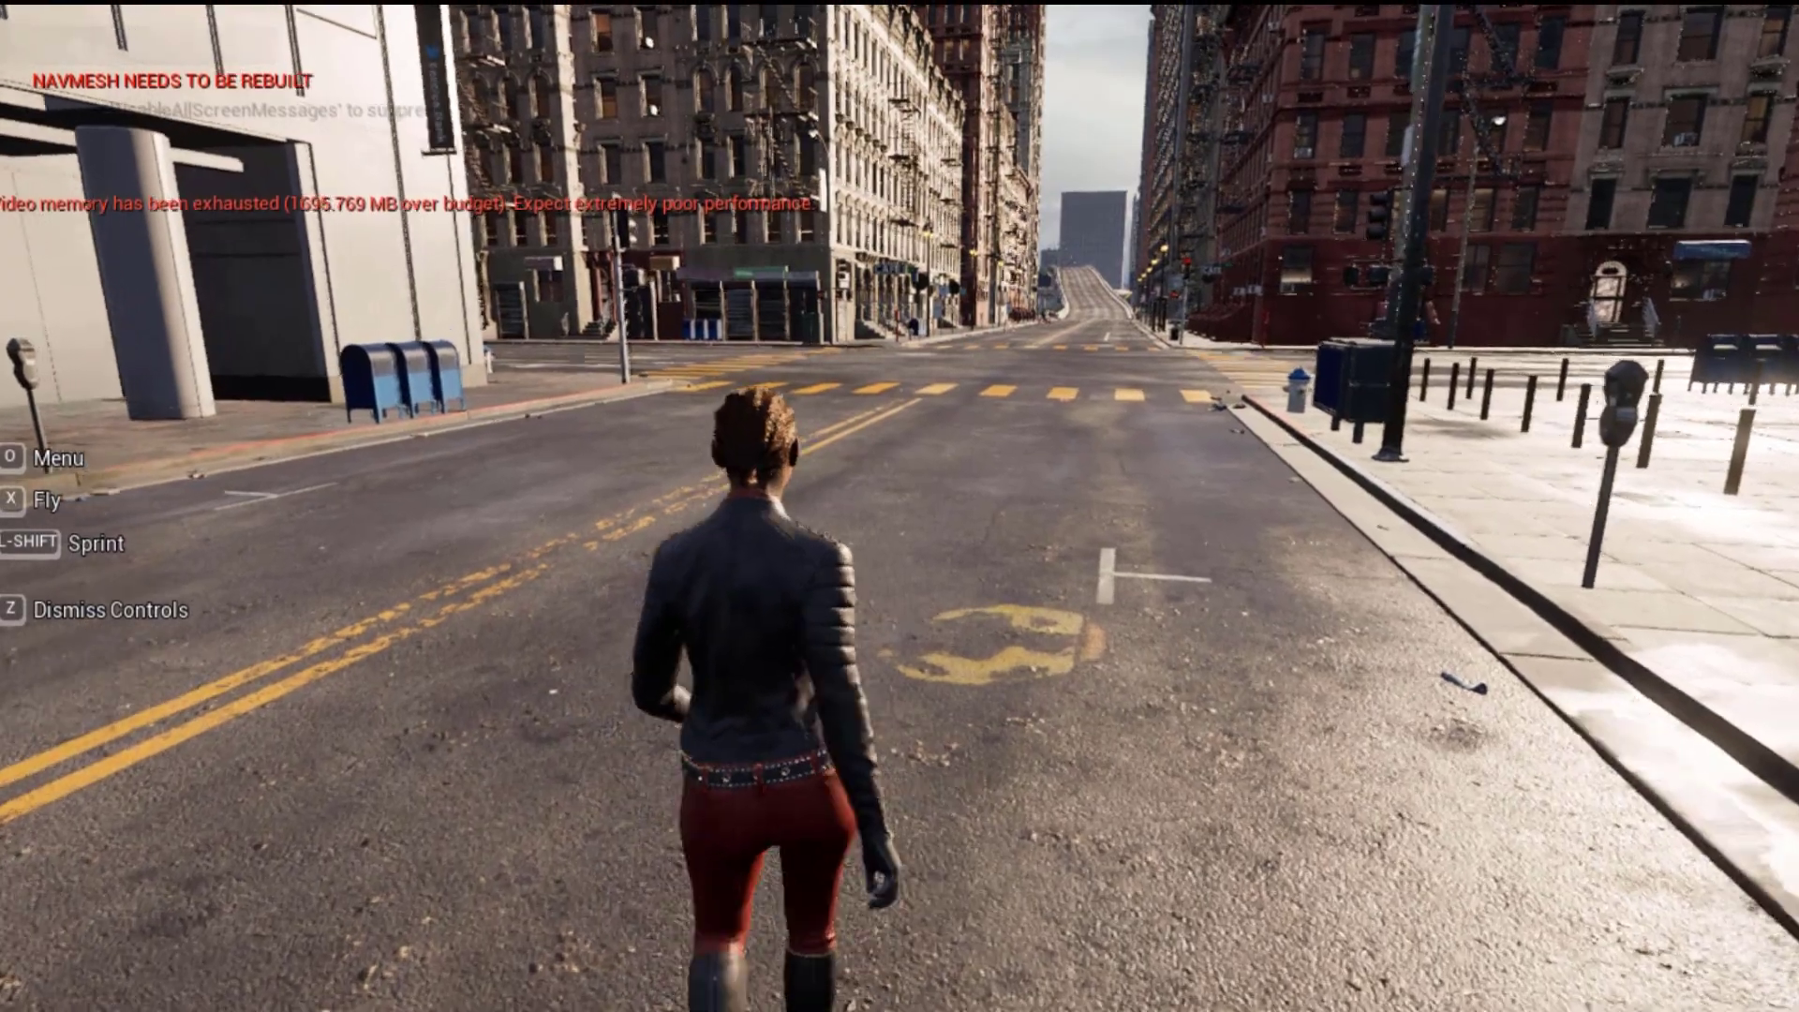
key(w)
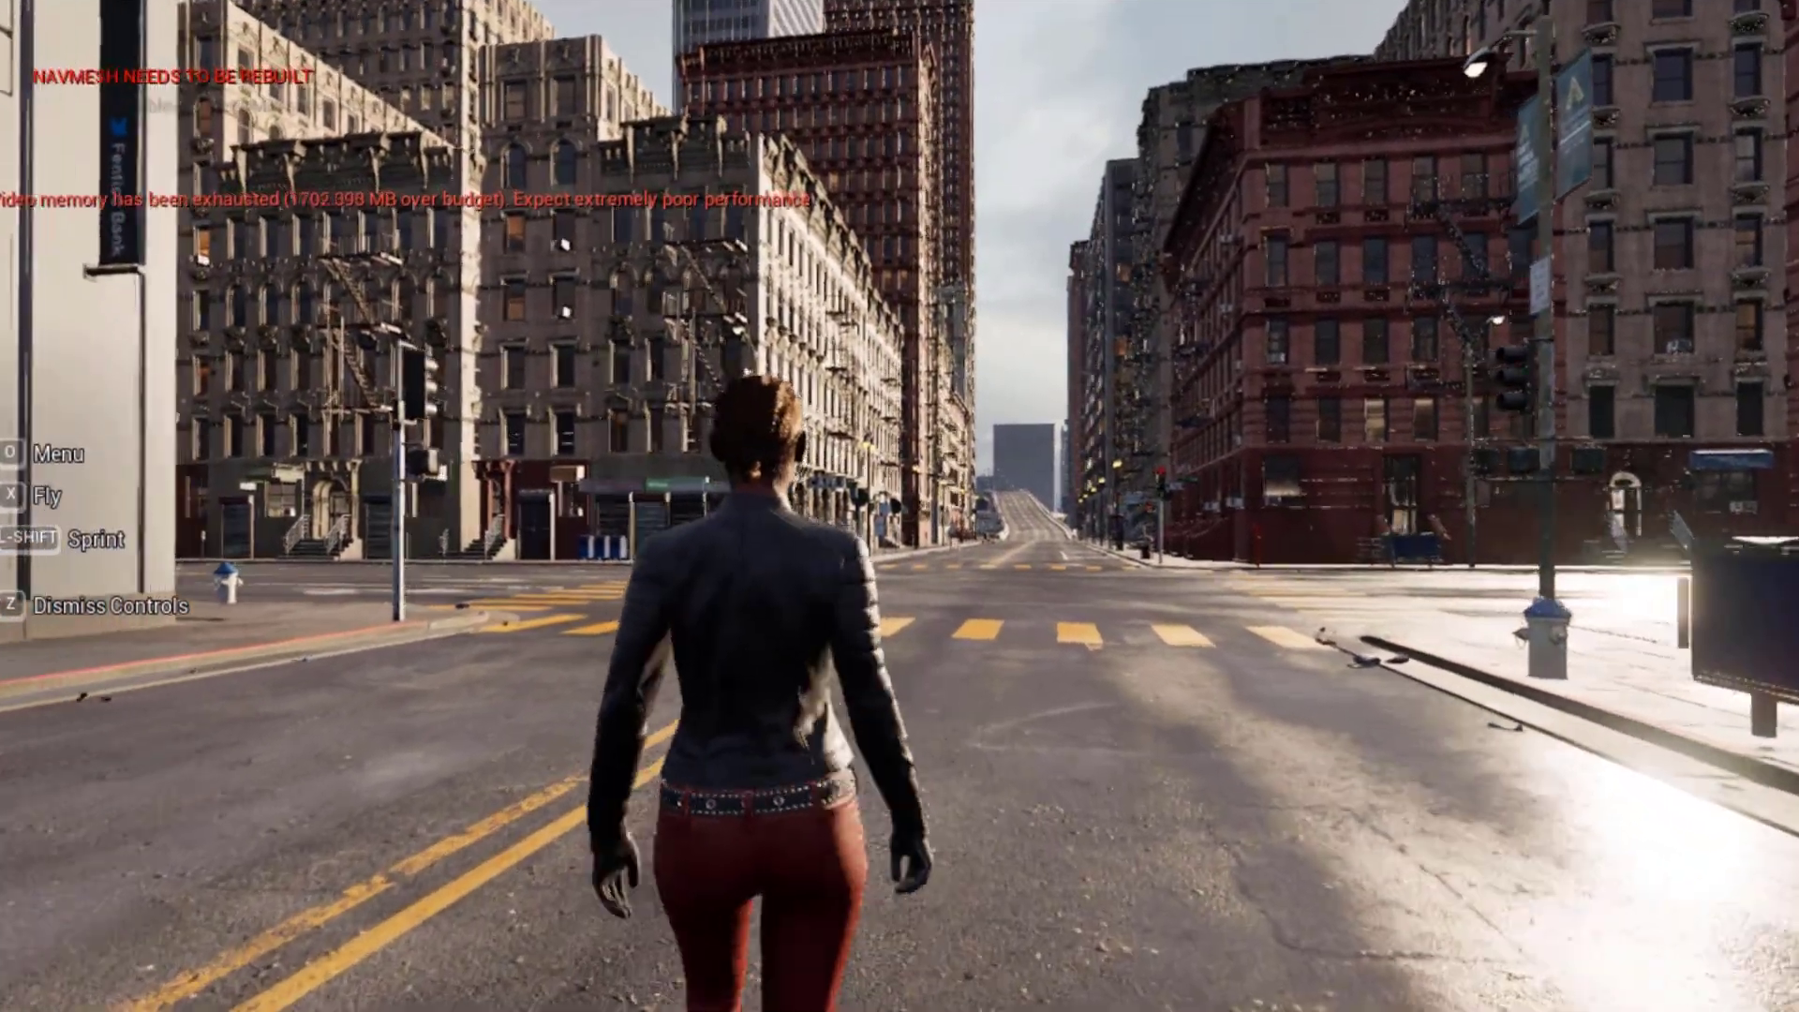
key(w)
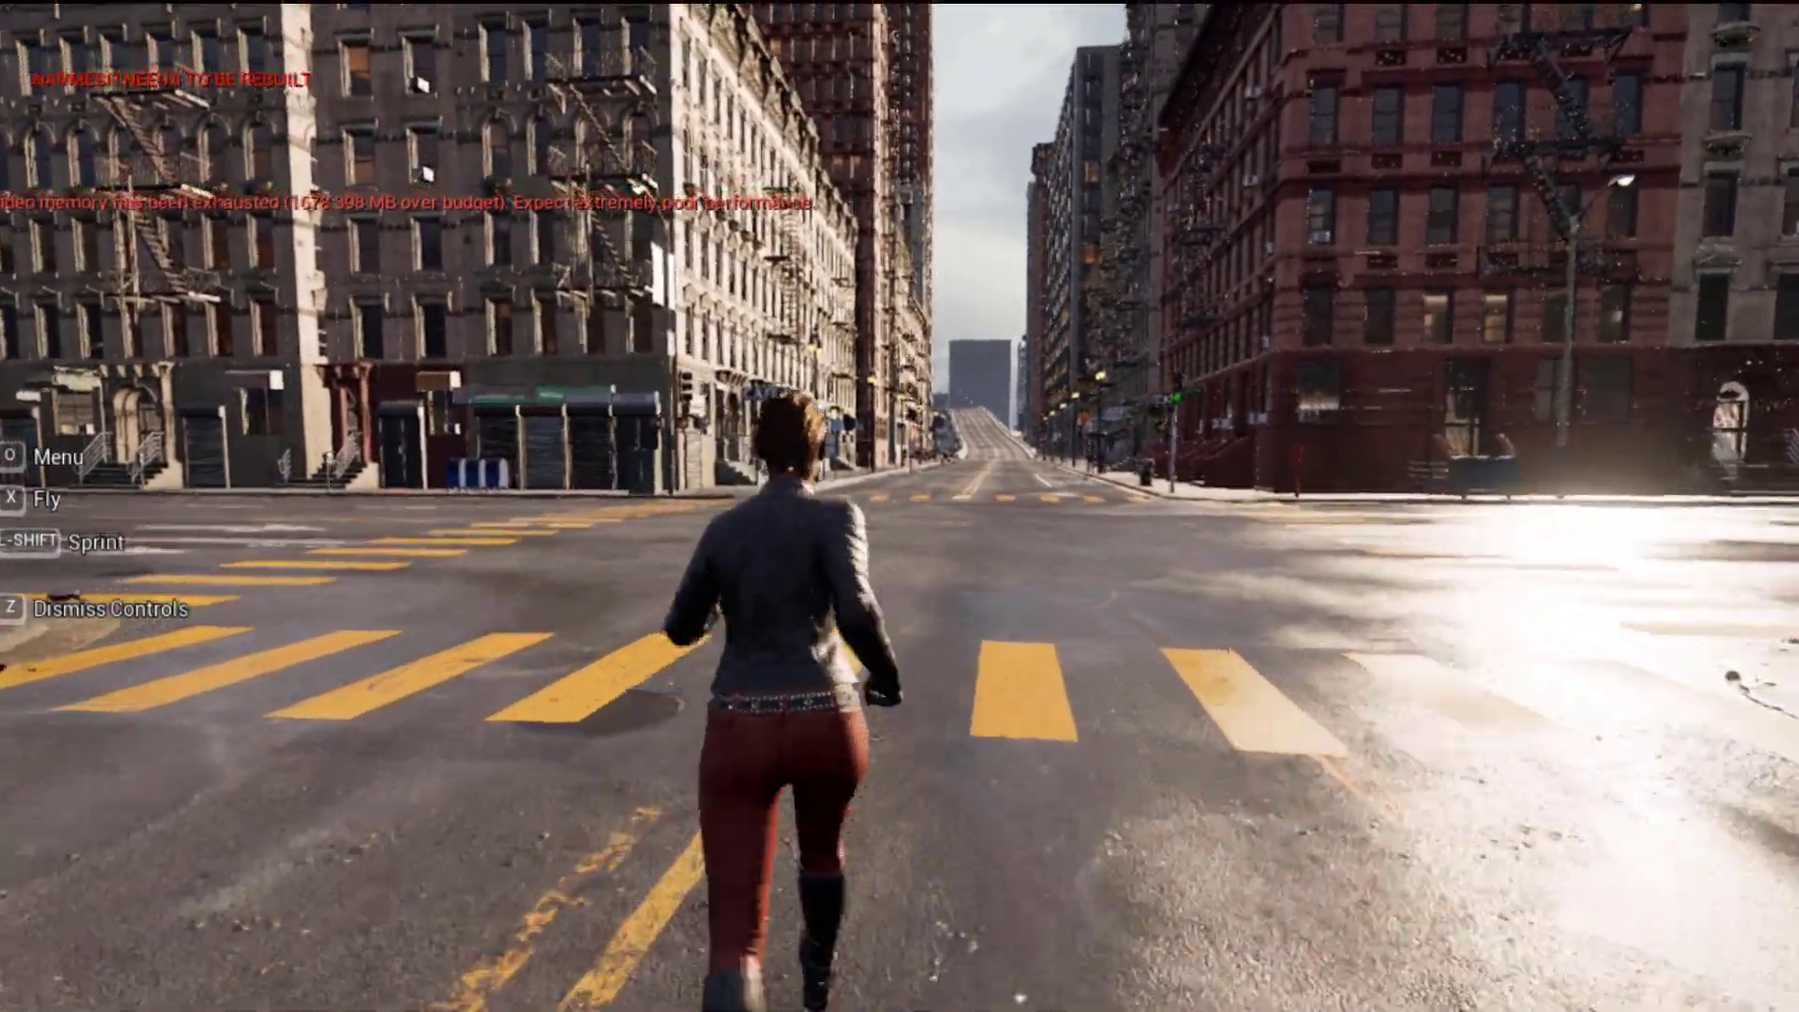
key(w)
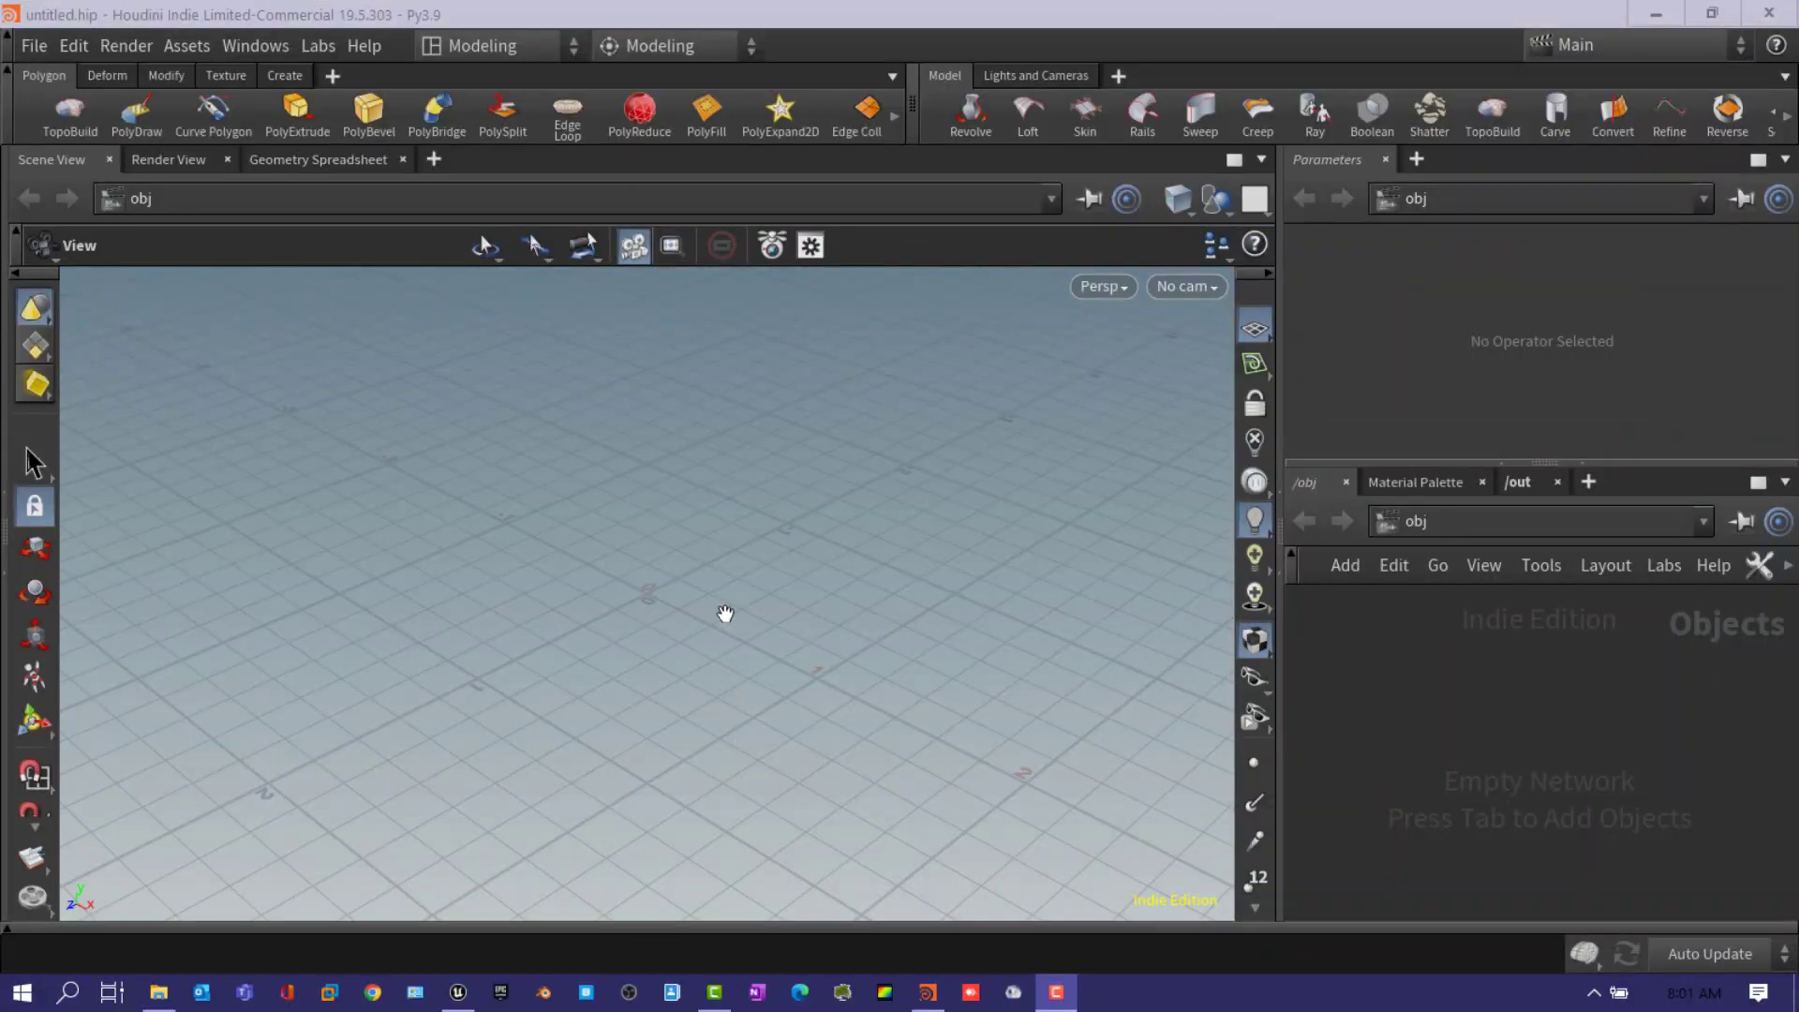
- Place a grid at the origin from Houdini's radial Create menu
click(717, 533)
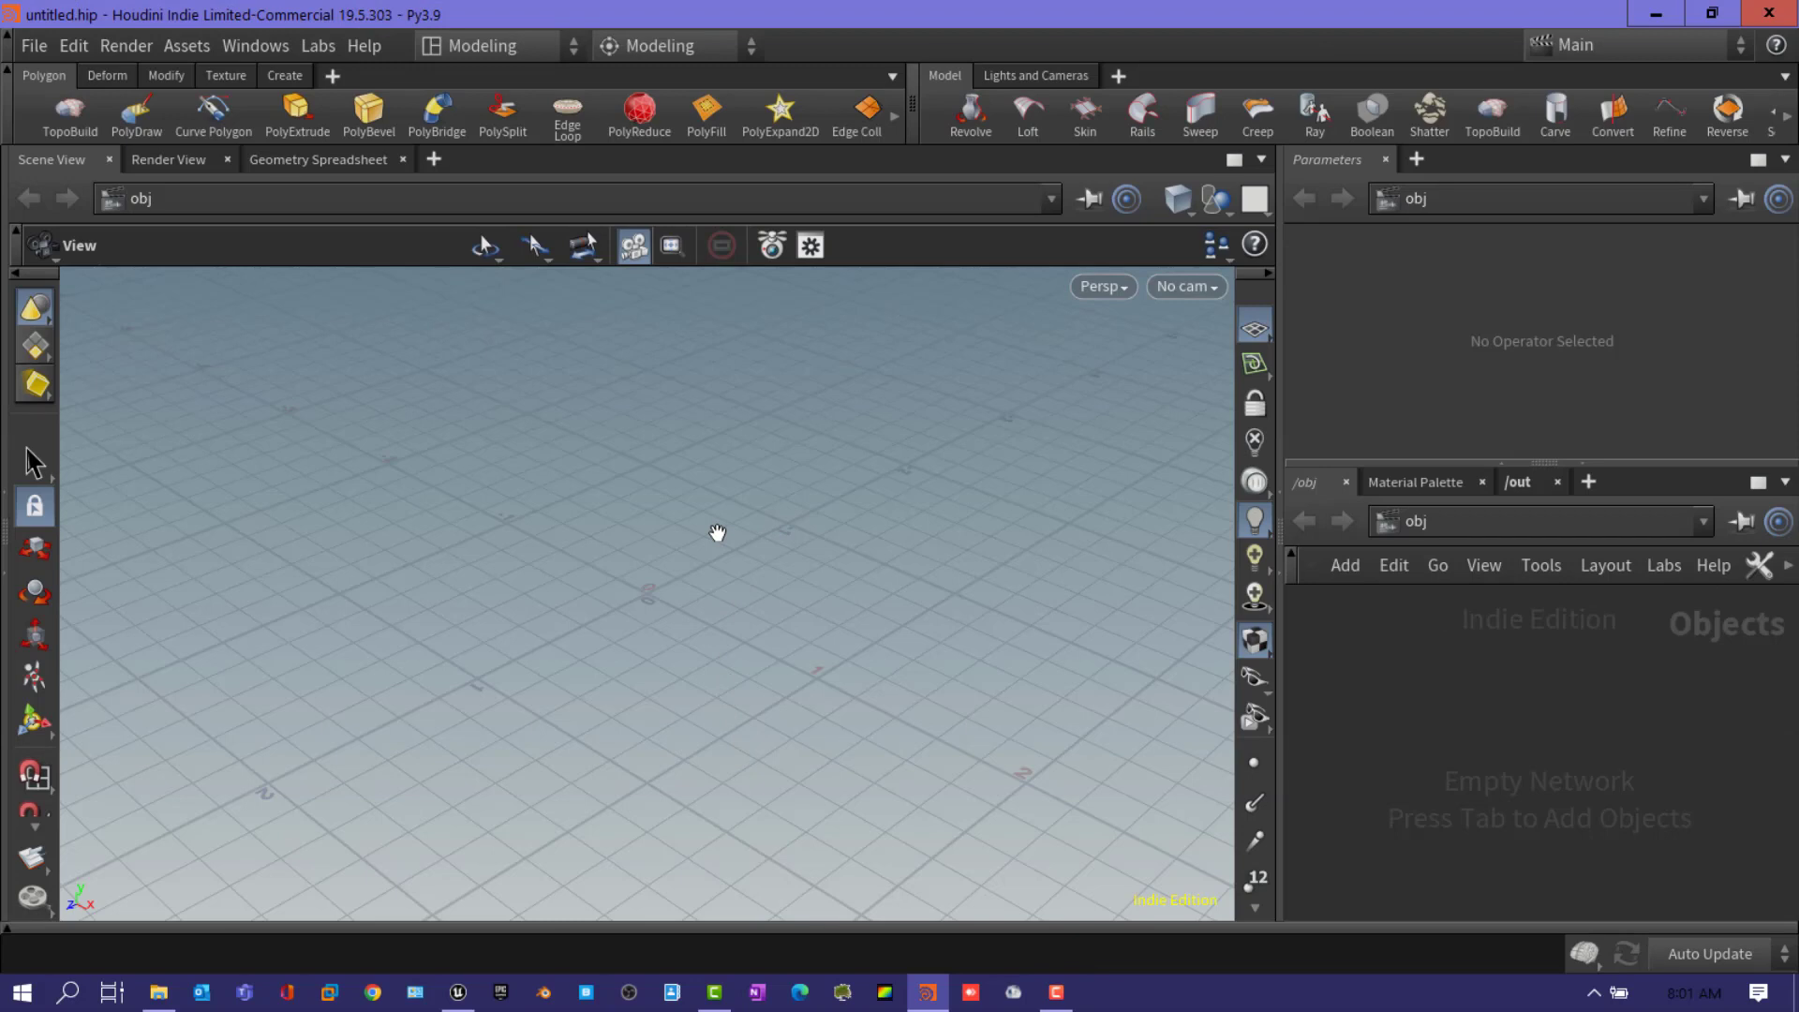
key(c)
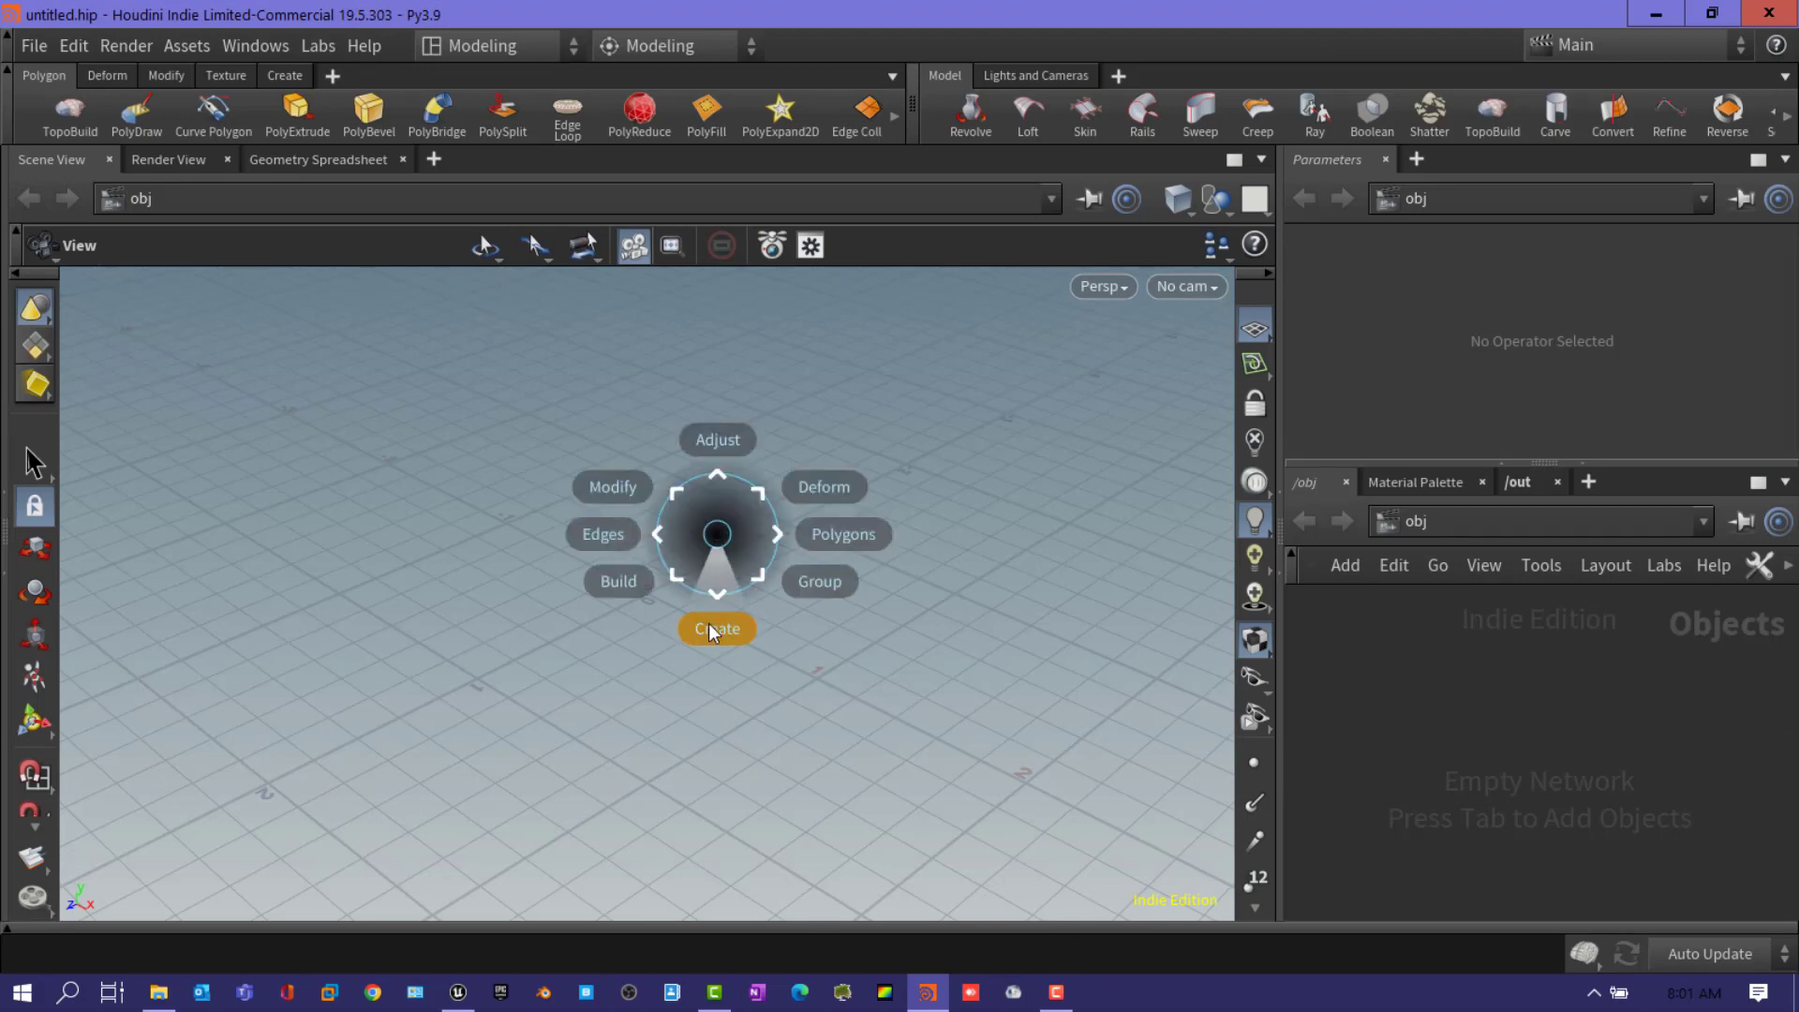
key(c)
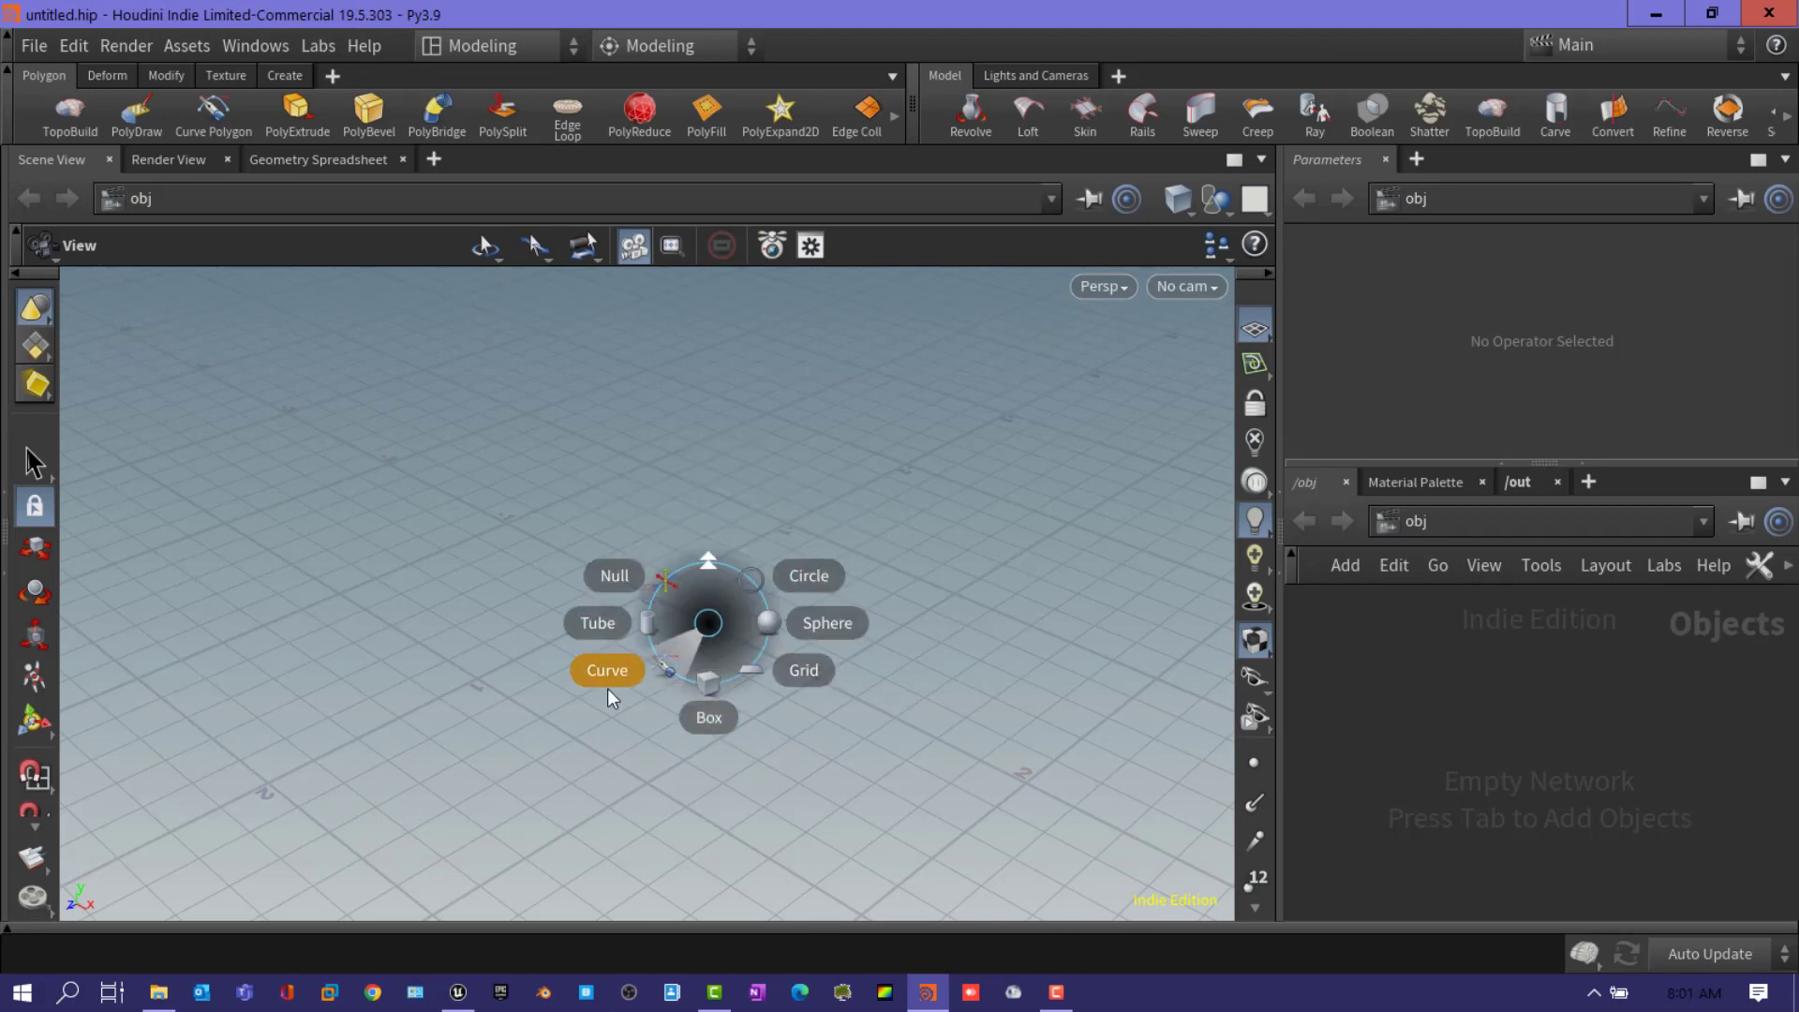
click(824, 700)
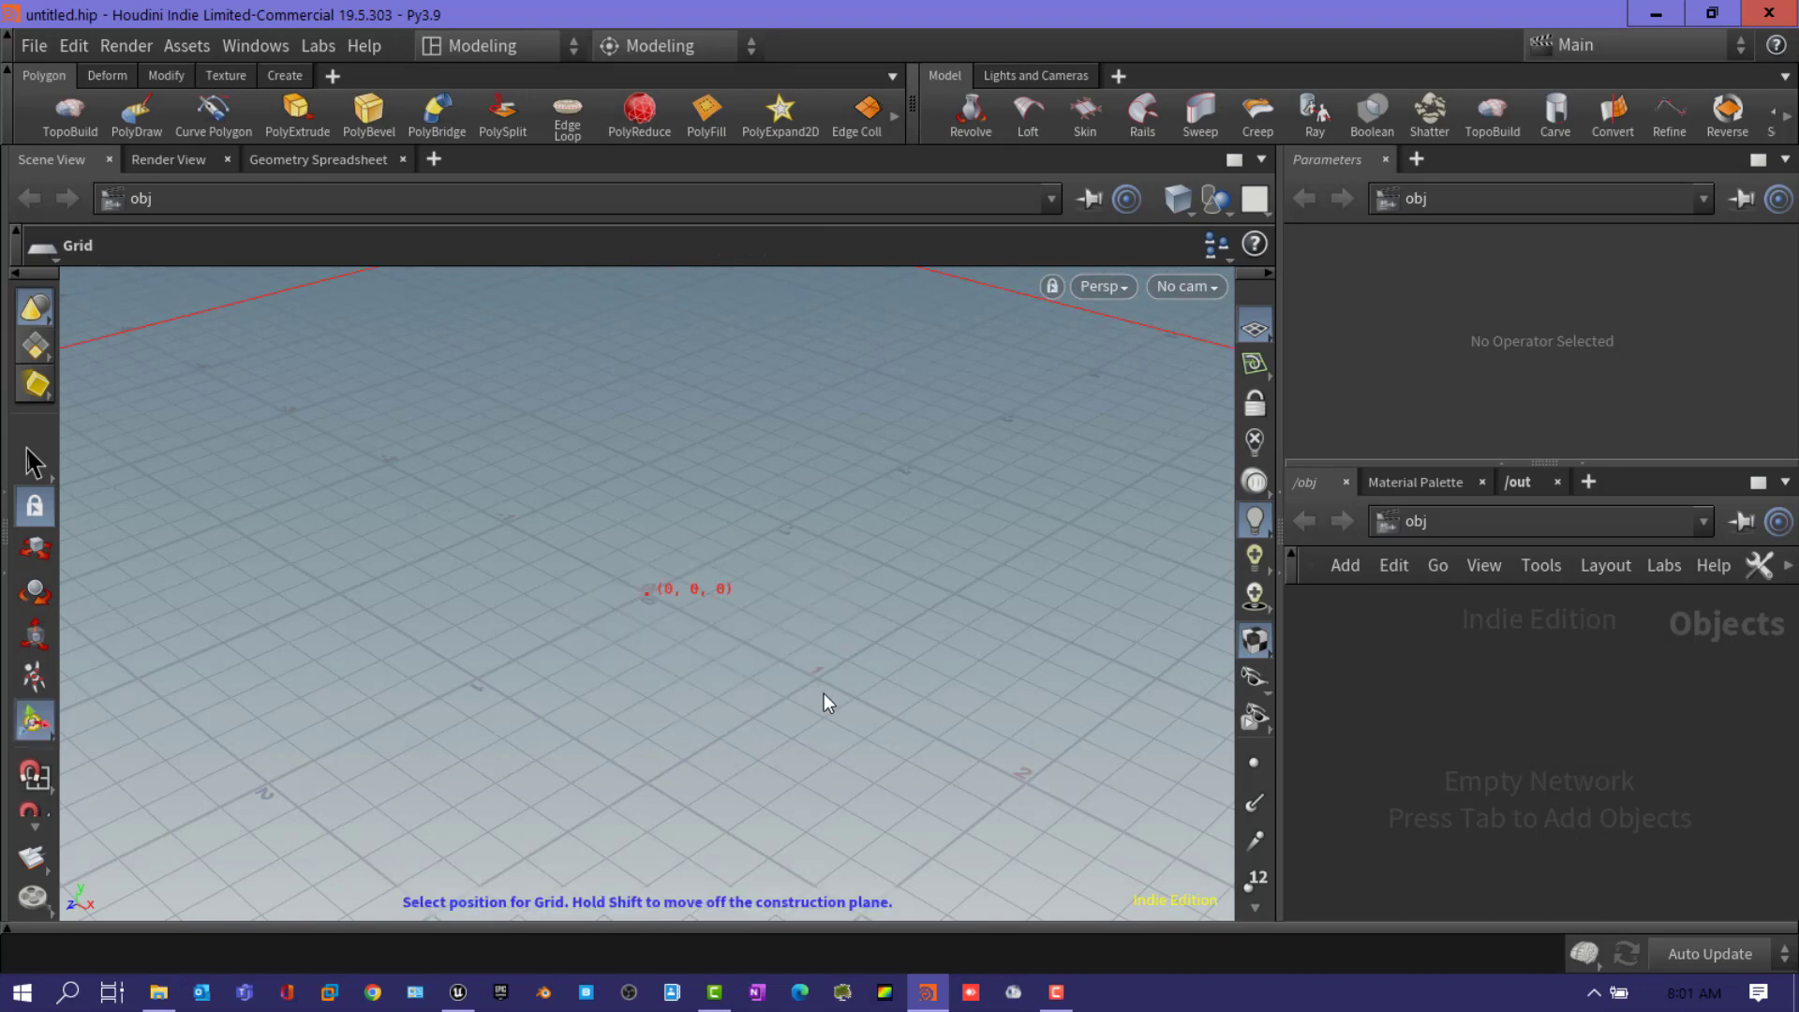
key(Return)
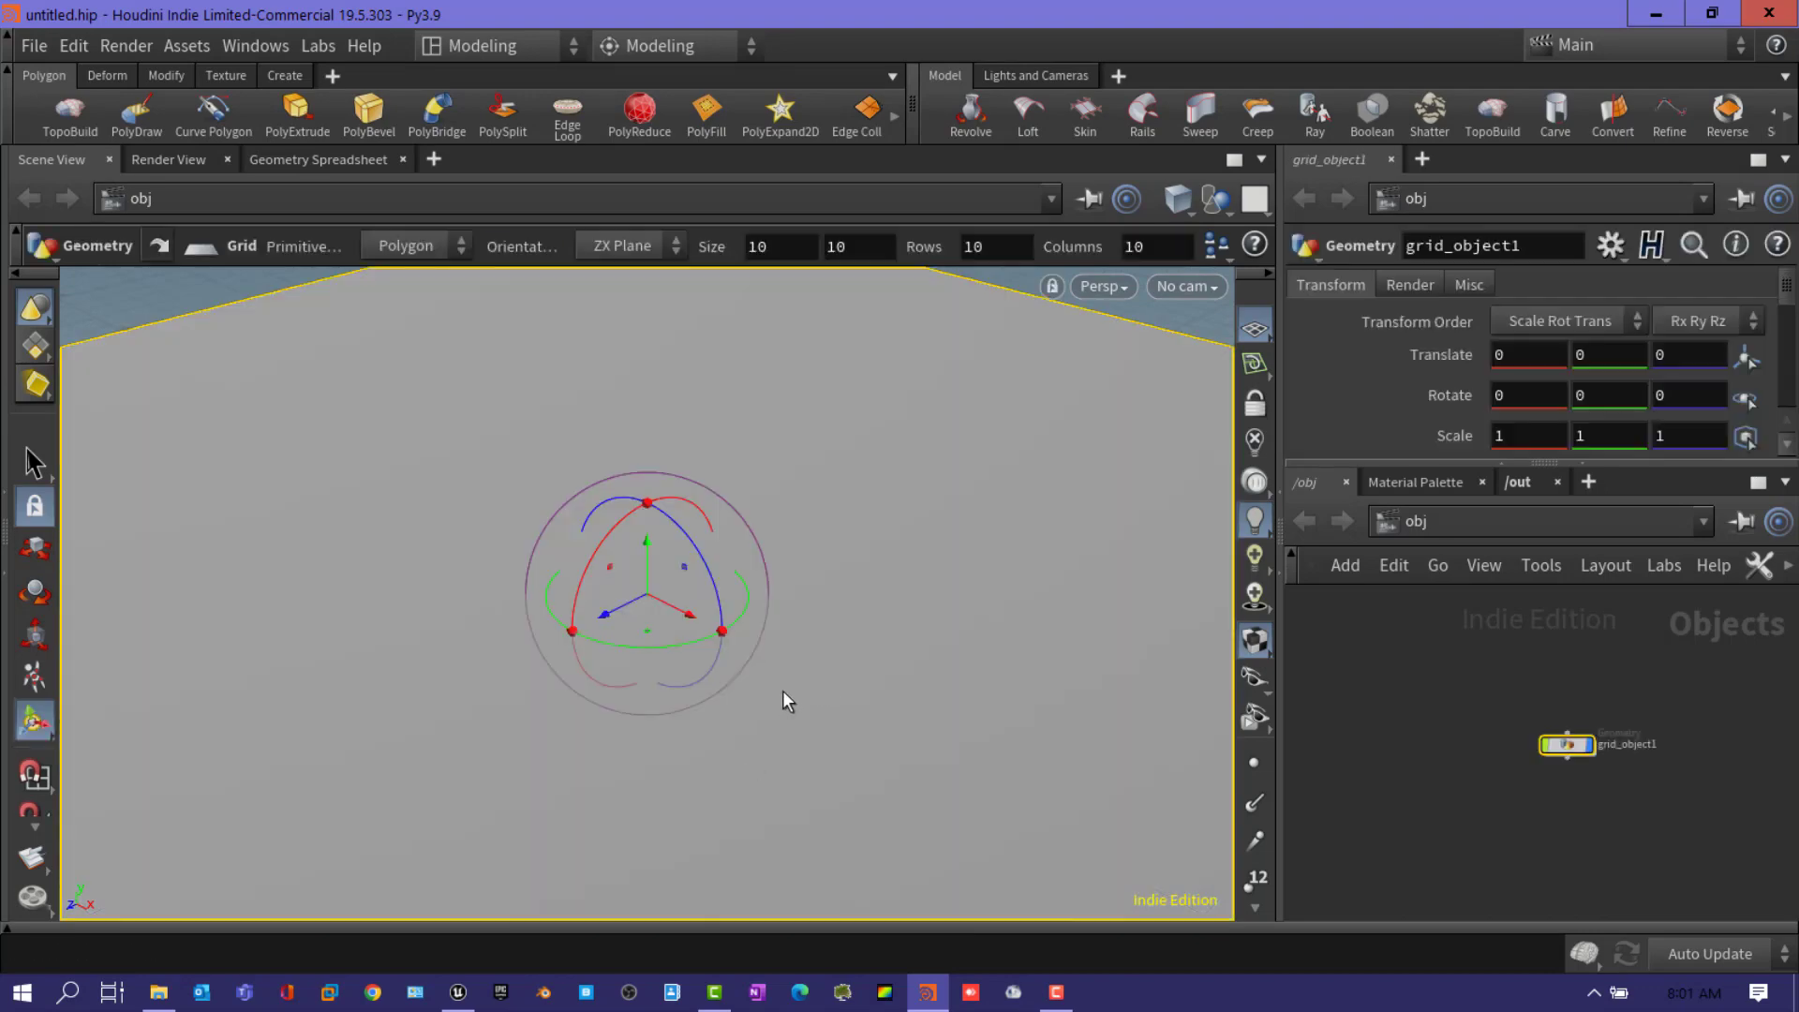
- Switch the viewport shading to Smooth Wire Shaded
key(Escape)
drag(782, 691, 816, 577)
key(w)
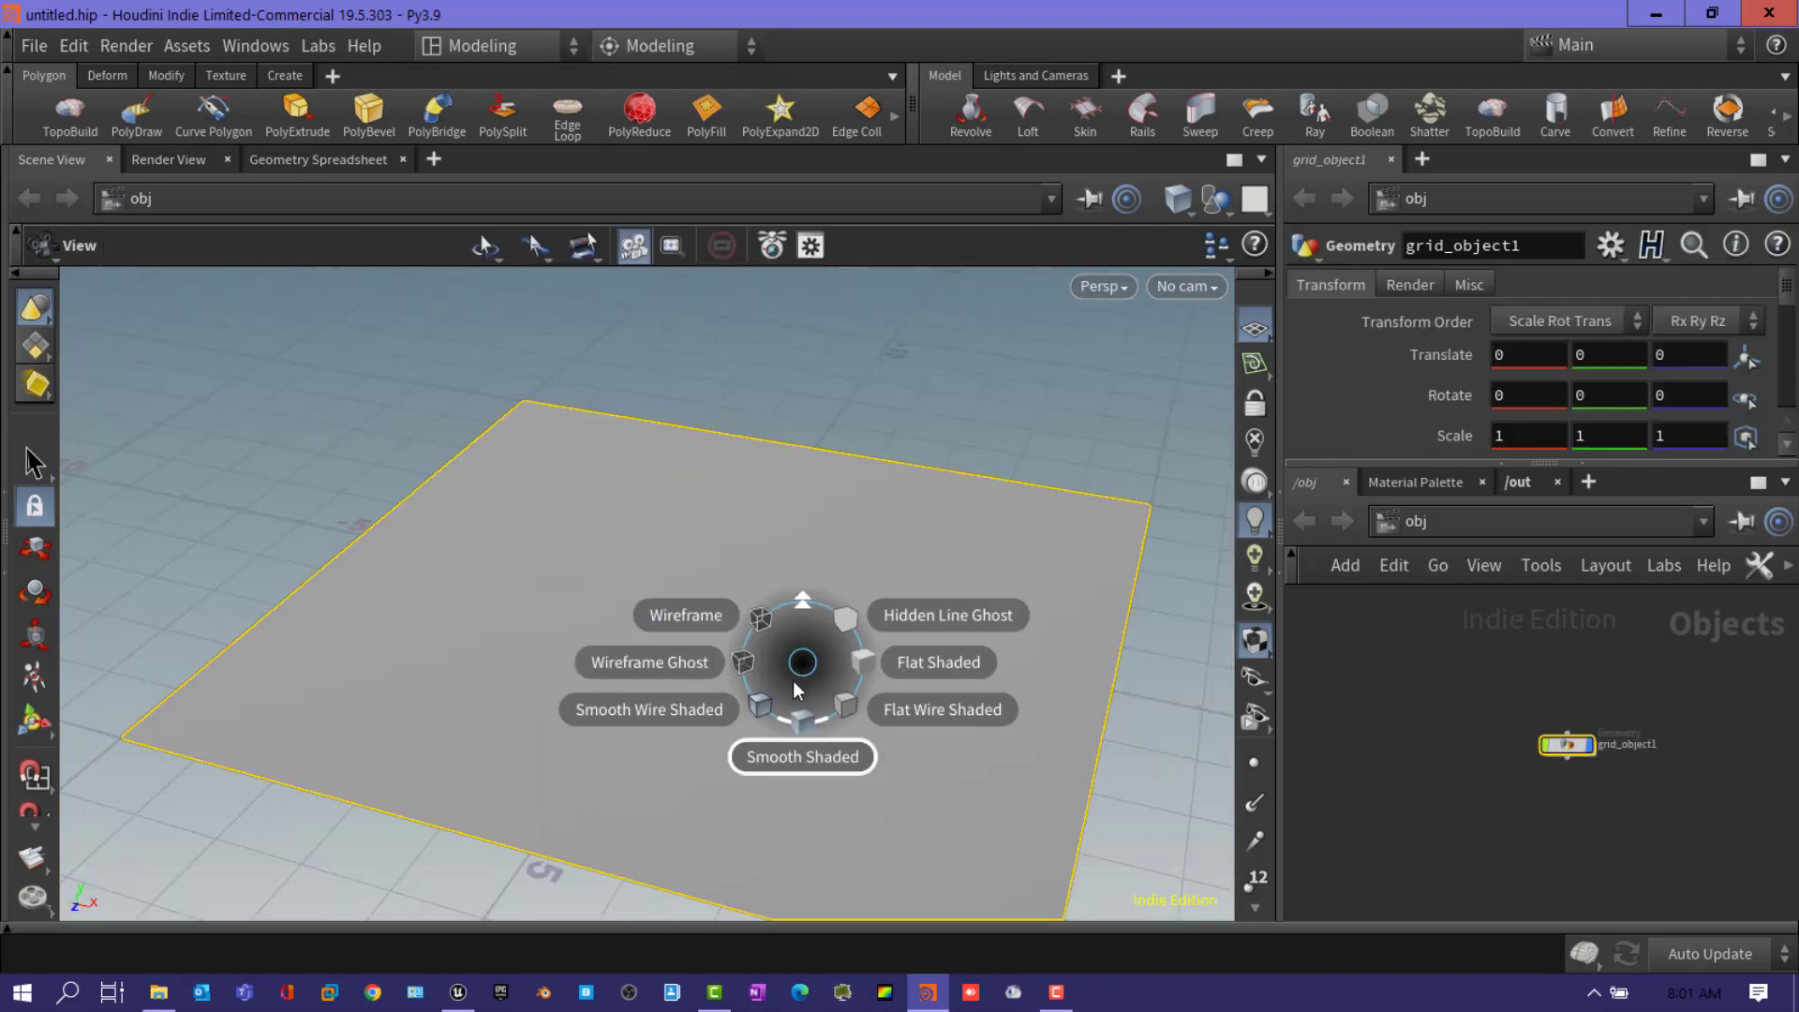
click(724, 714)
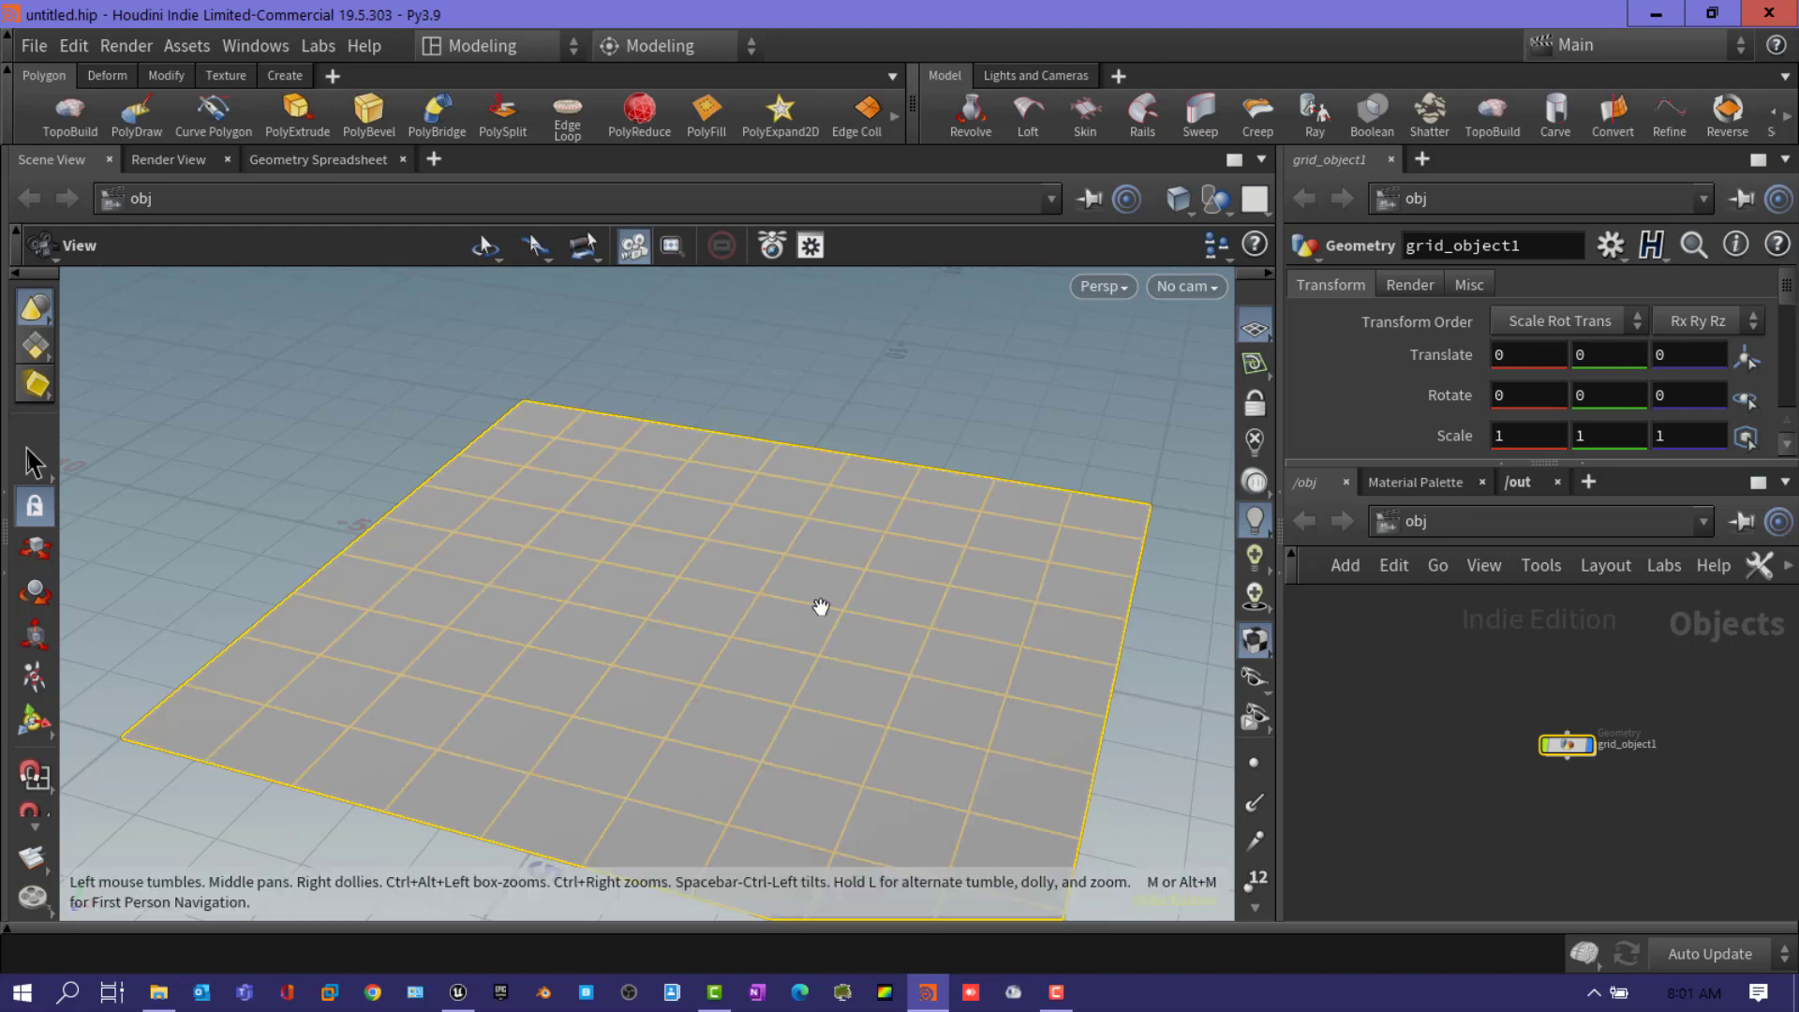
mouse_move(756, 715)
mouse_down()
mouse_move(704, 806)
mouse_move(749, 731)
mouse_move(778, 607)
mouse_up()
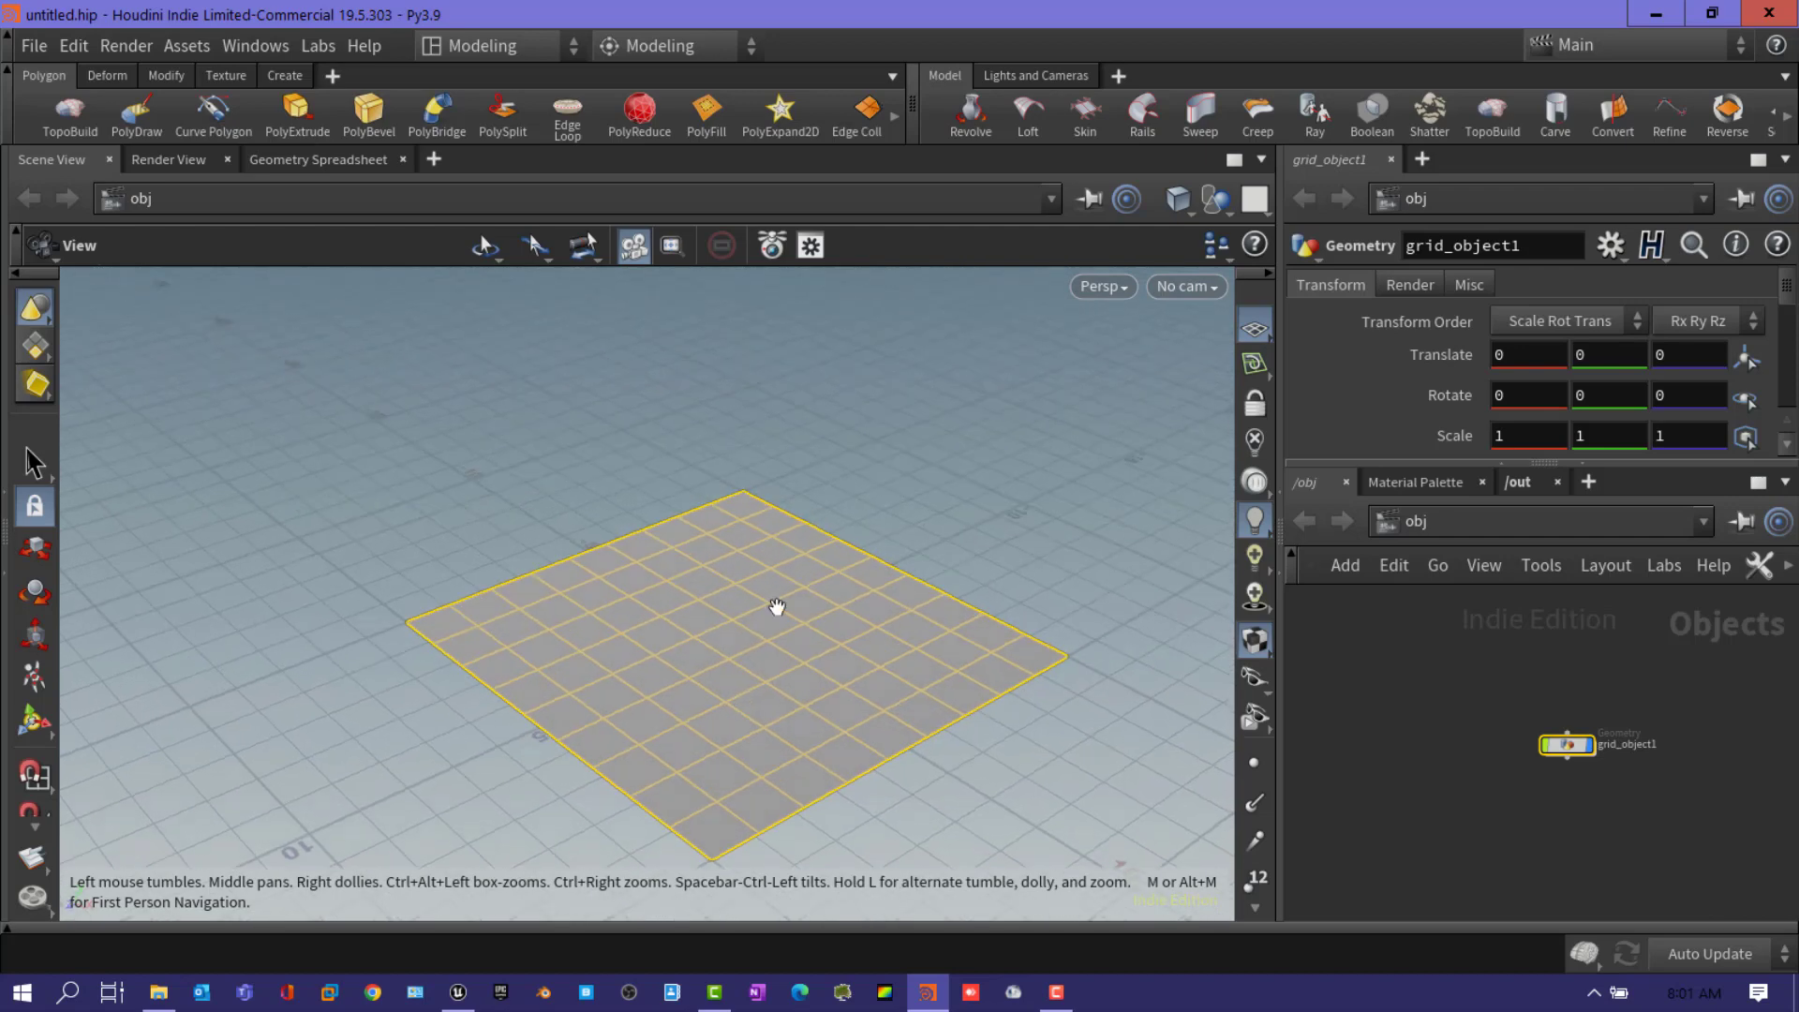
- Place a box at the origin and widen the network pane
key(c)
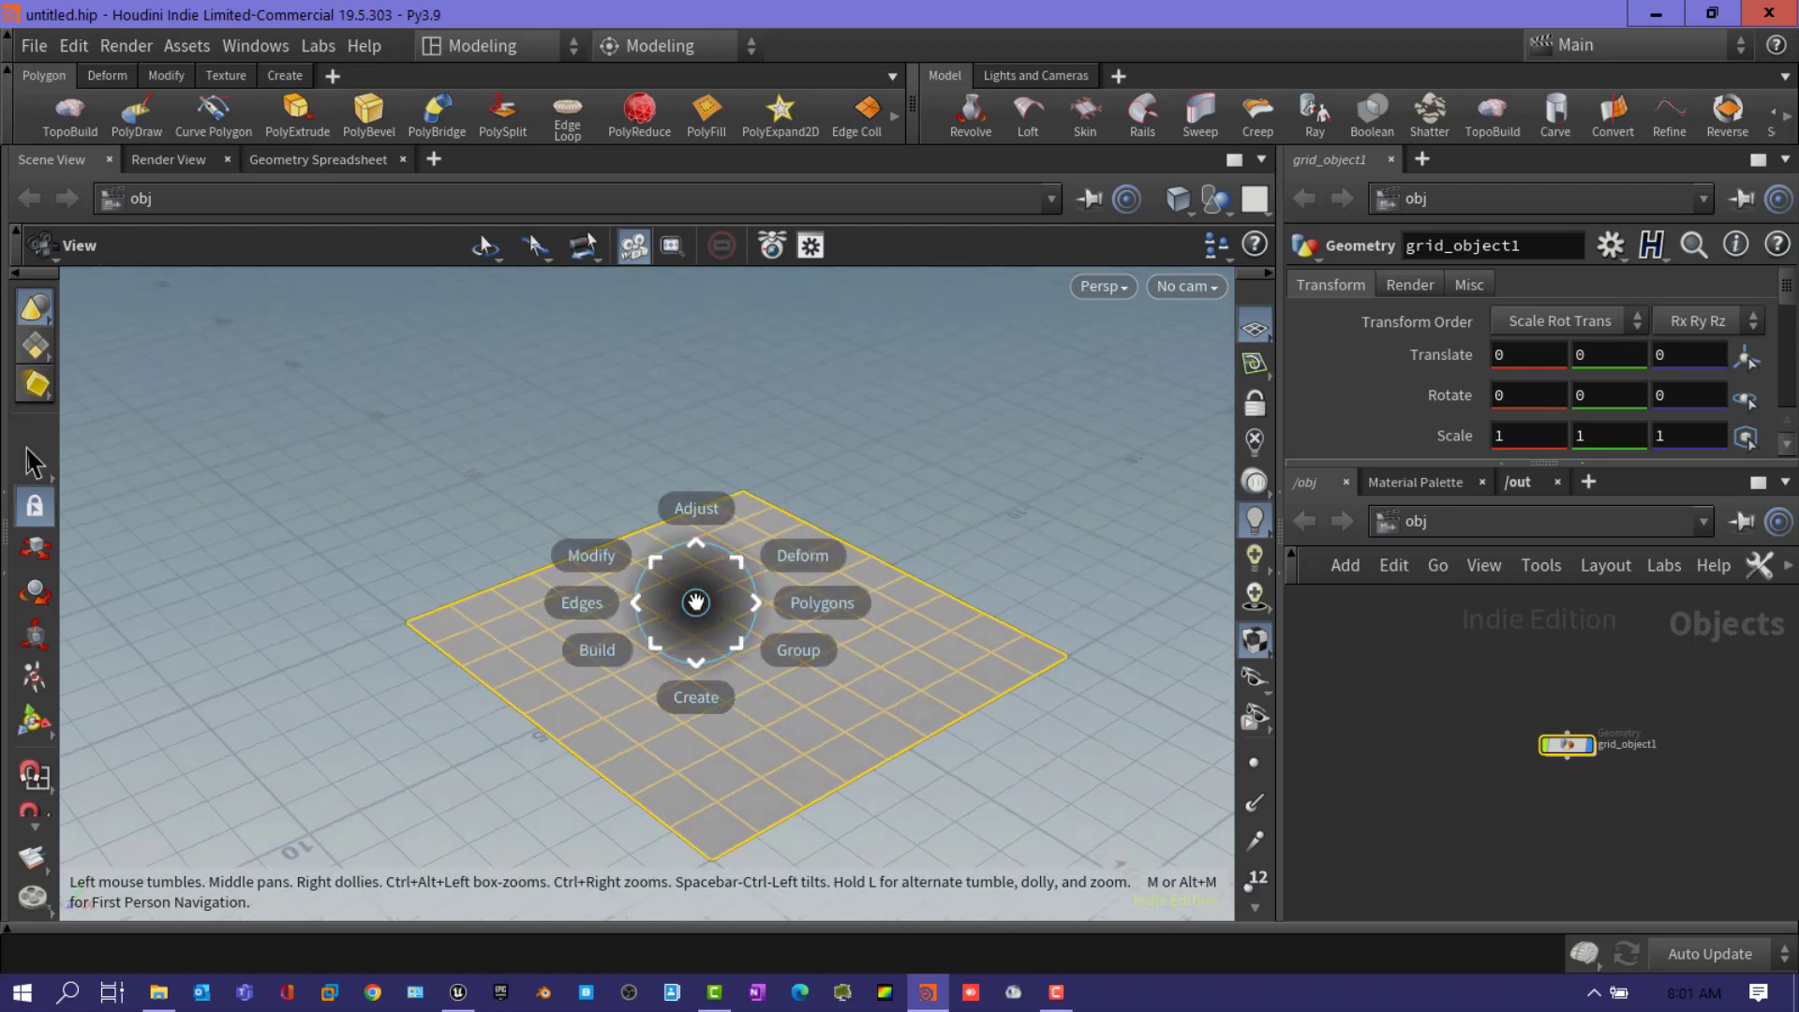
click(713, 698)
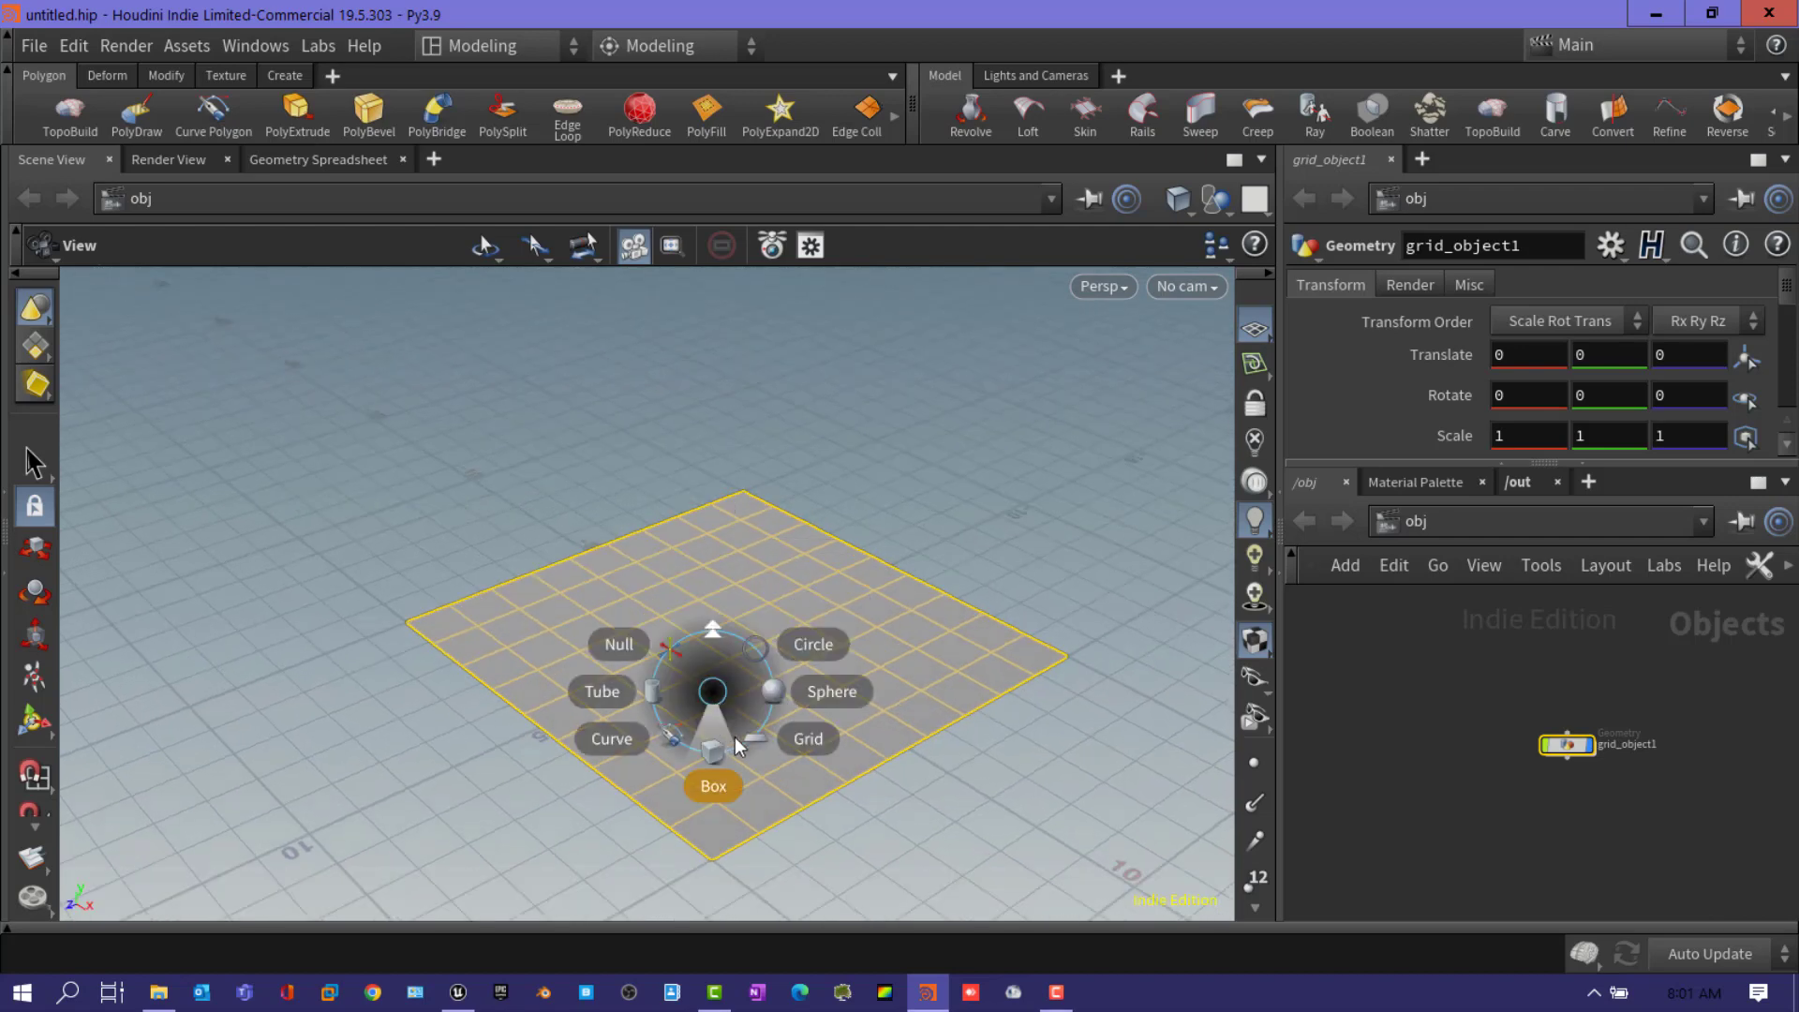
click(719, 769)
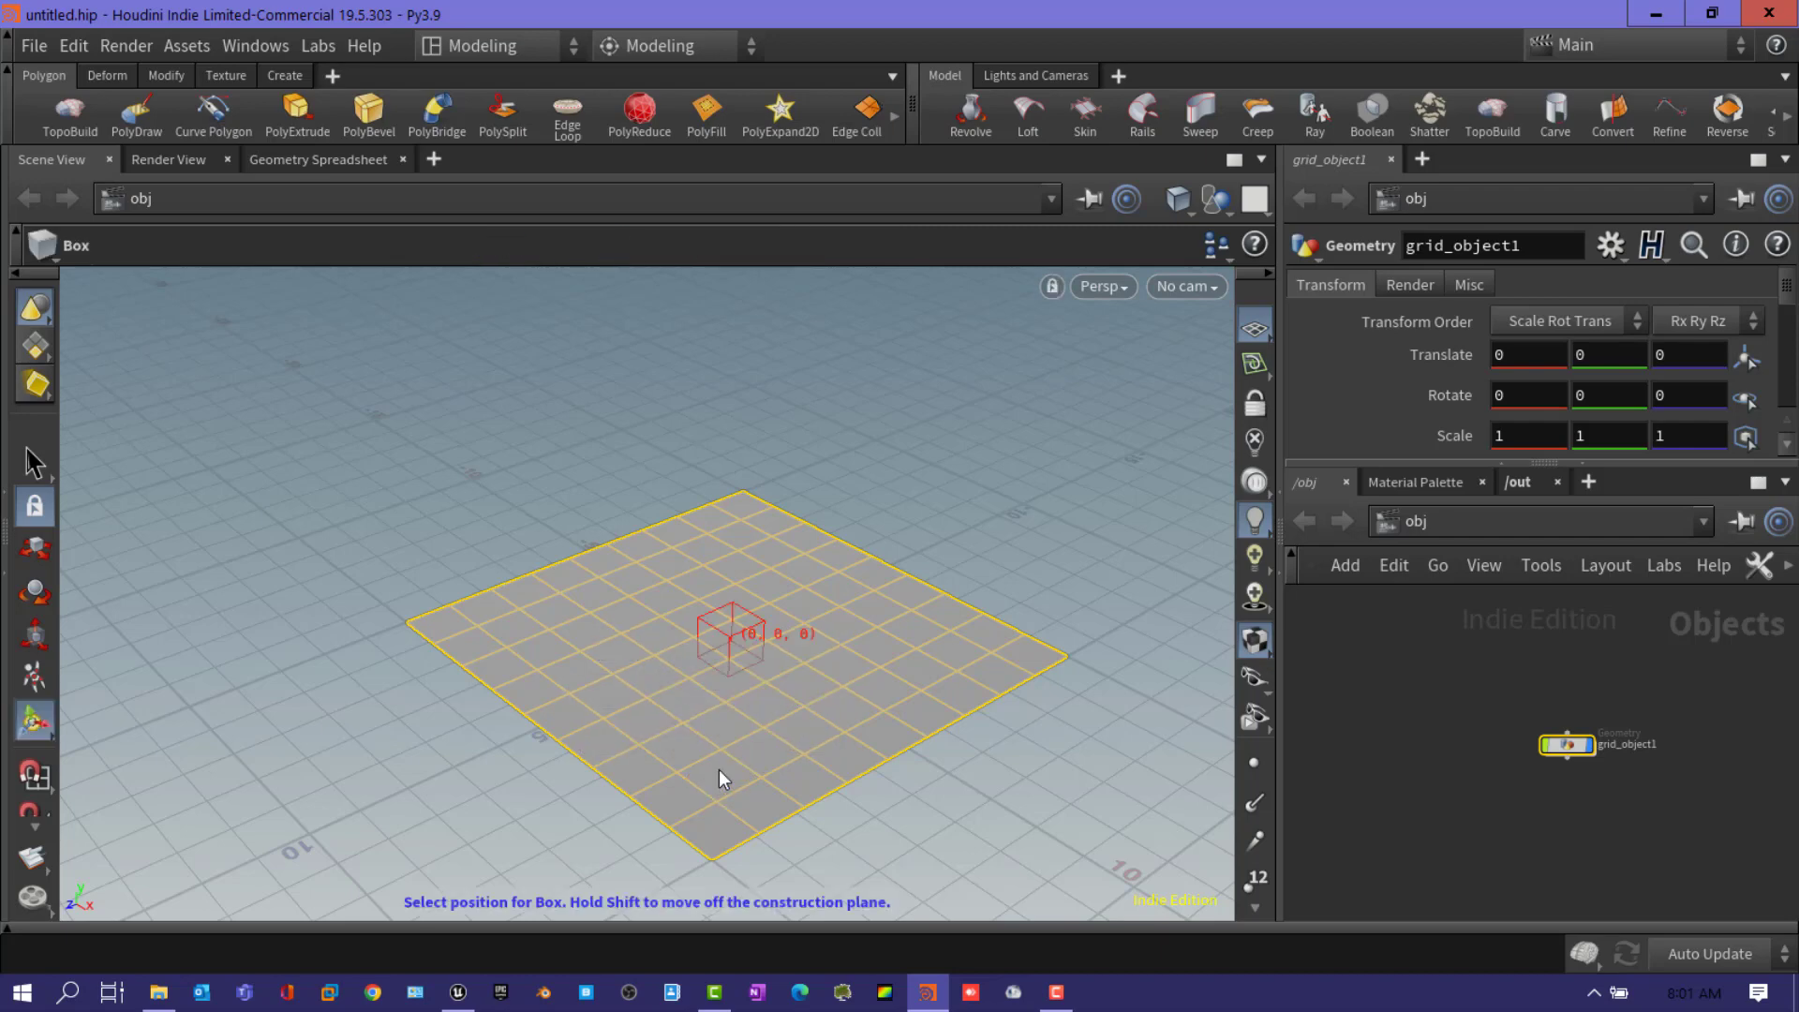
key(Return)
drag(1276, 499, 1146, 500)
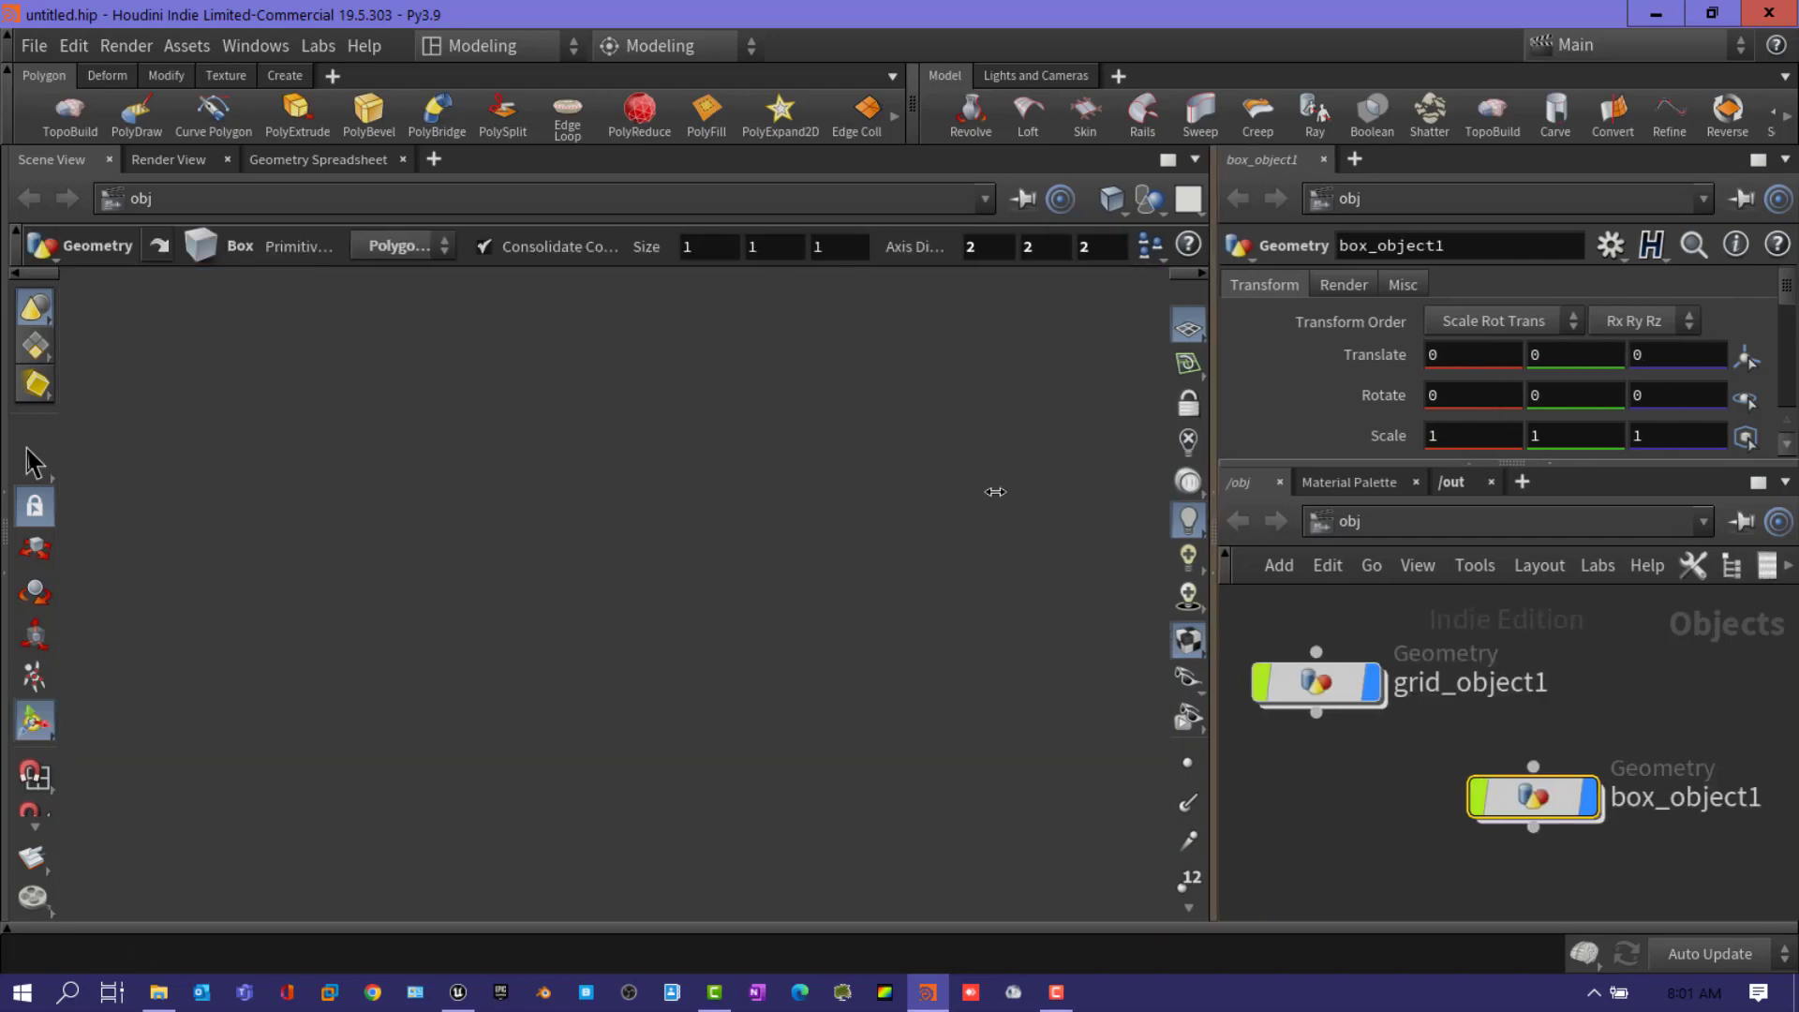
scroll(1364, 786, up, 2)
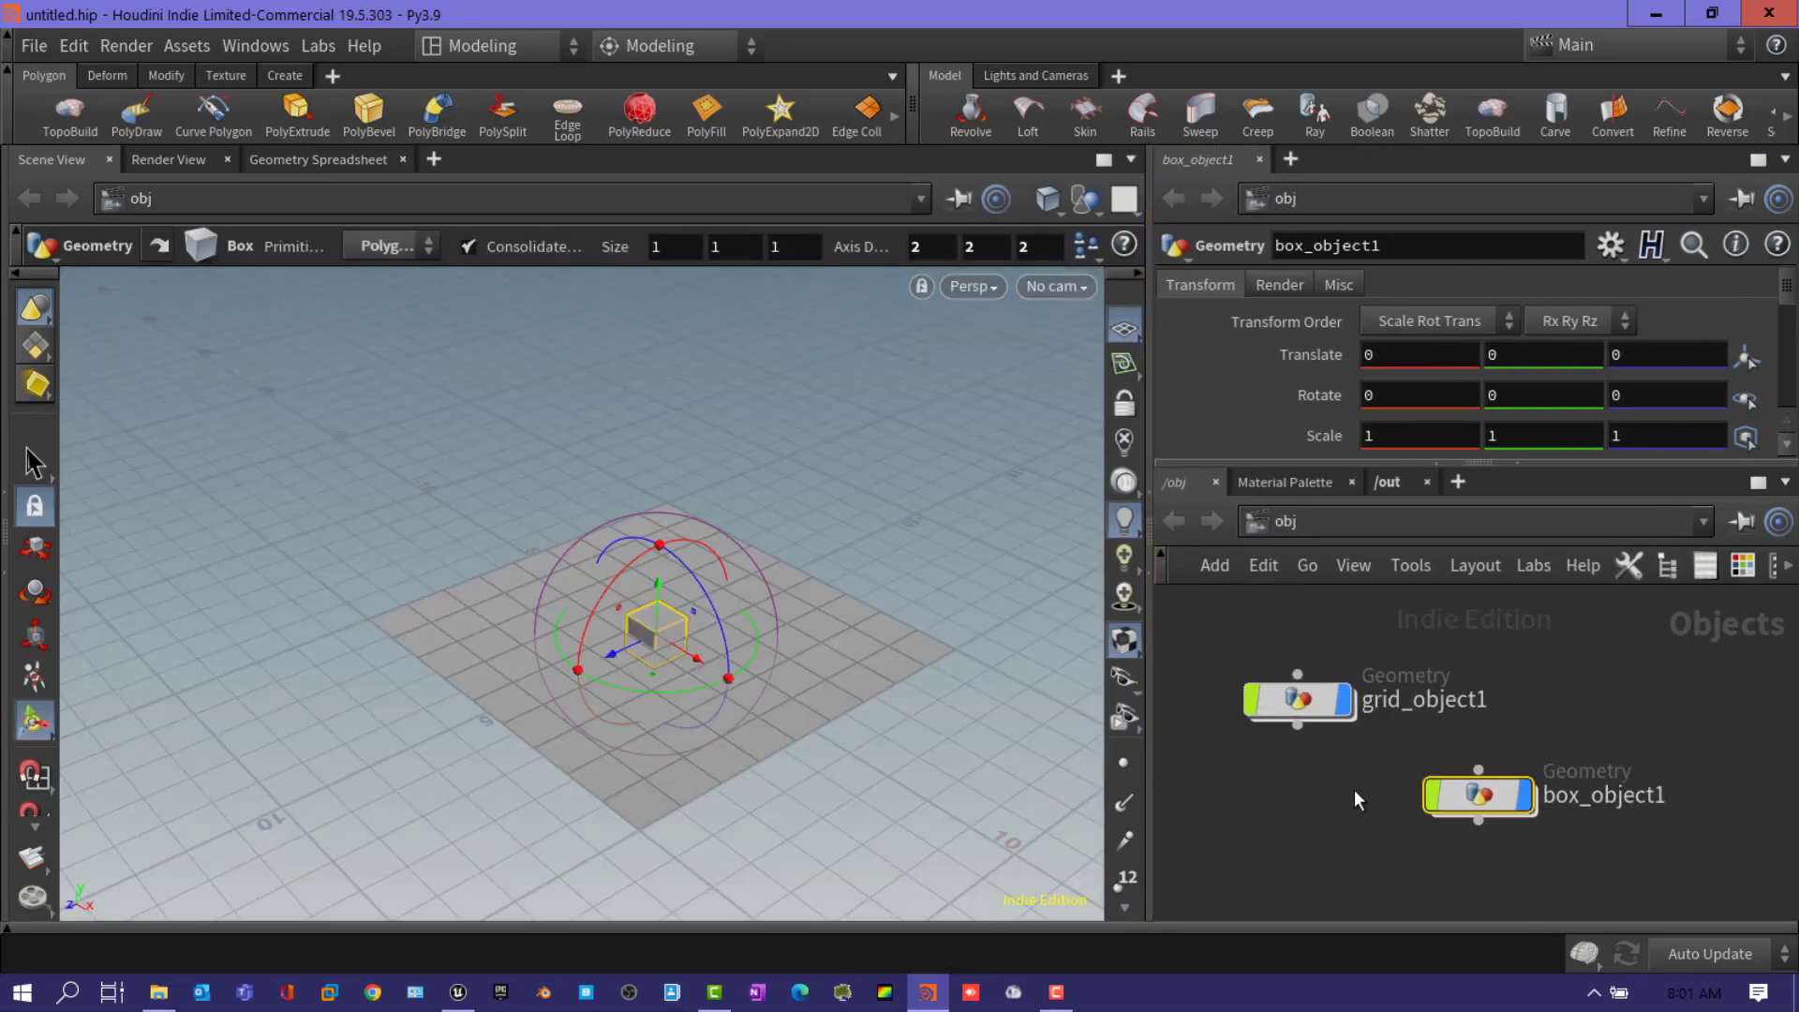
- Inside the box object, add a Match Size node aligning the box's bottom to the ground
double_click(1479, 793)
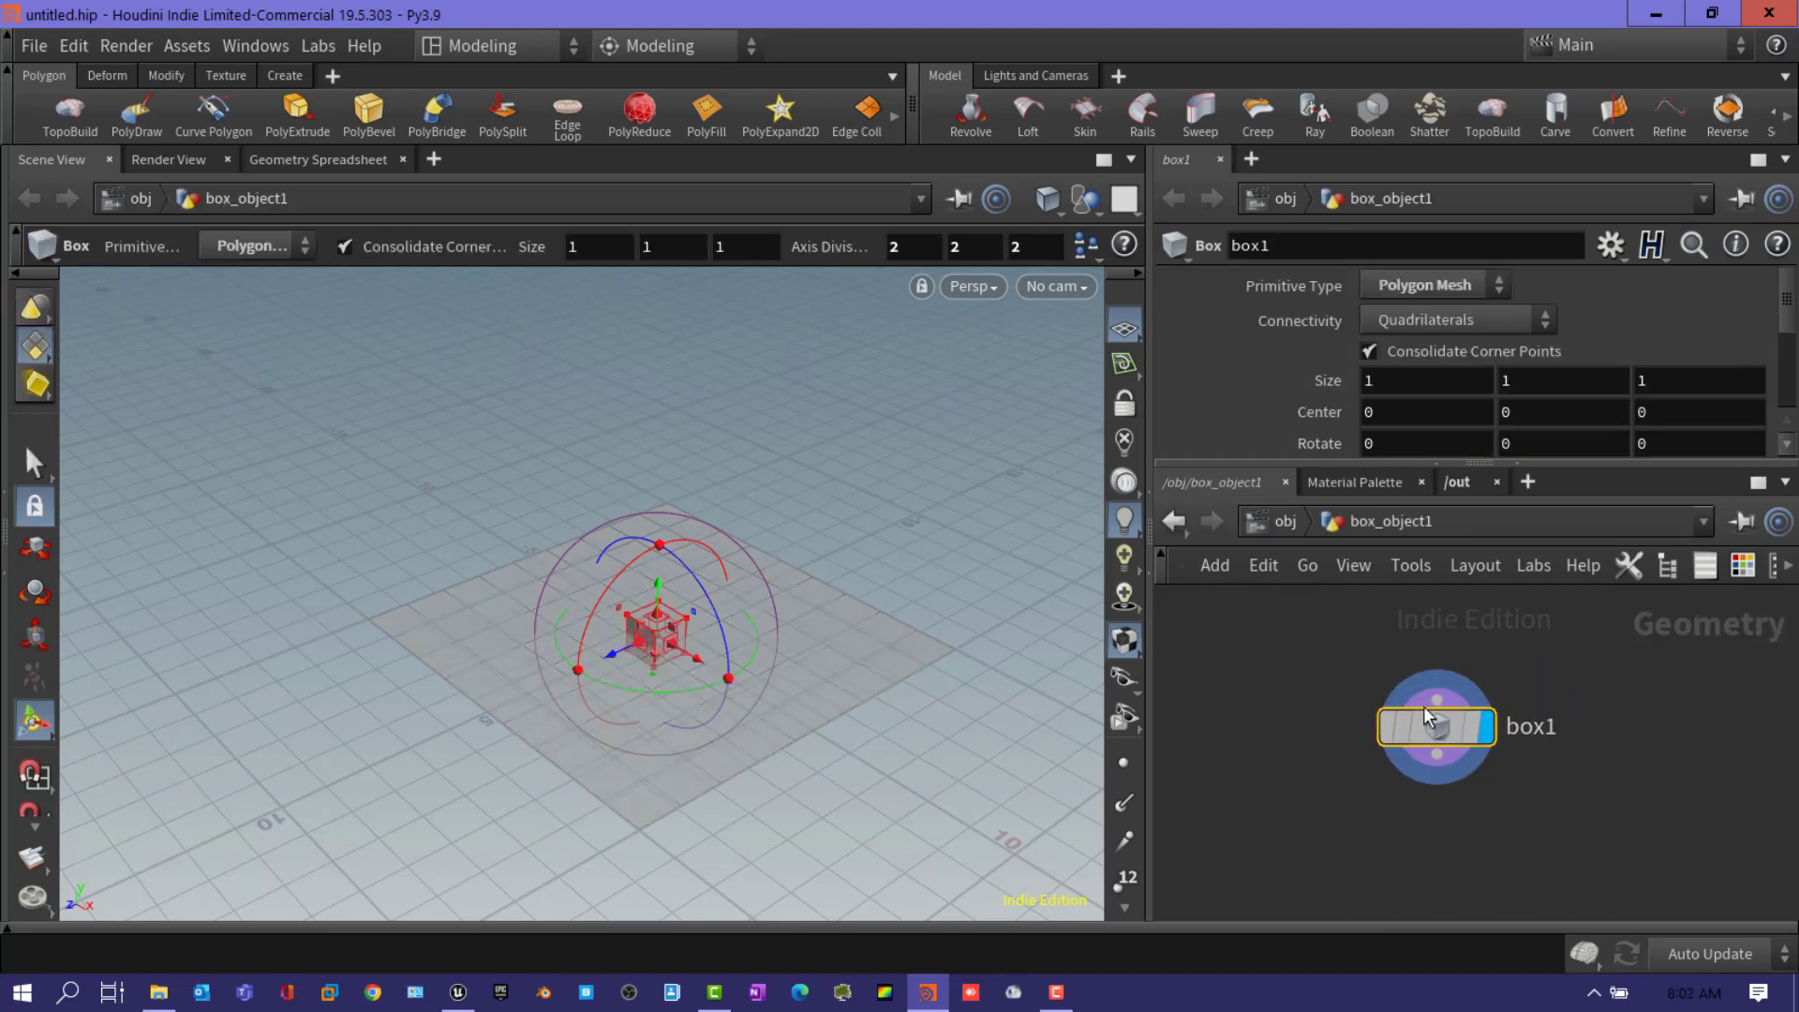
drag(1476, 752, 1397, 672)
scroll(1297, 783, down, 2)
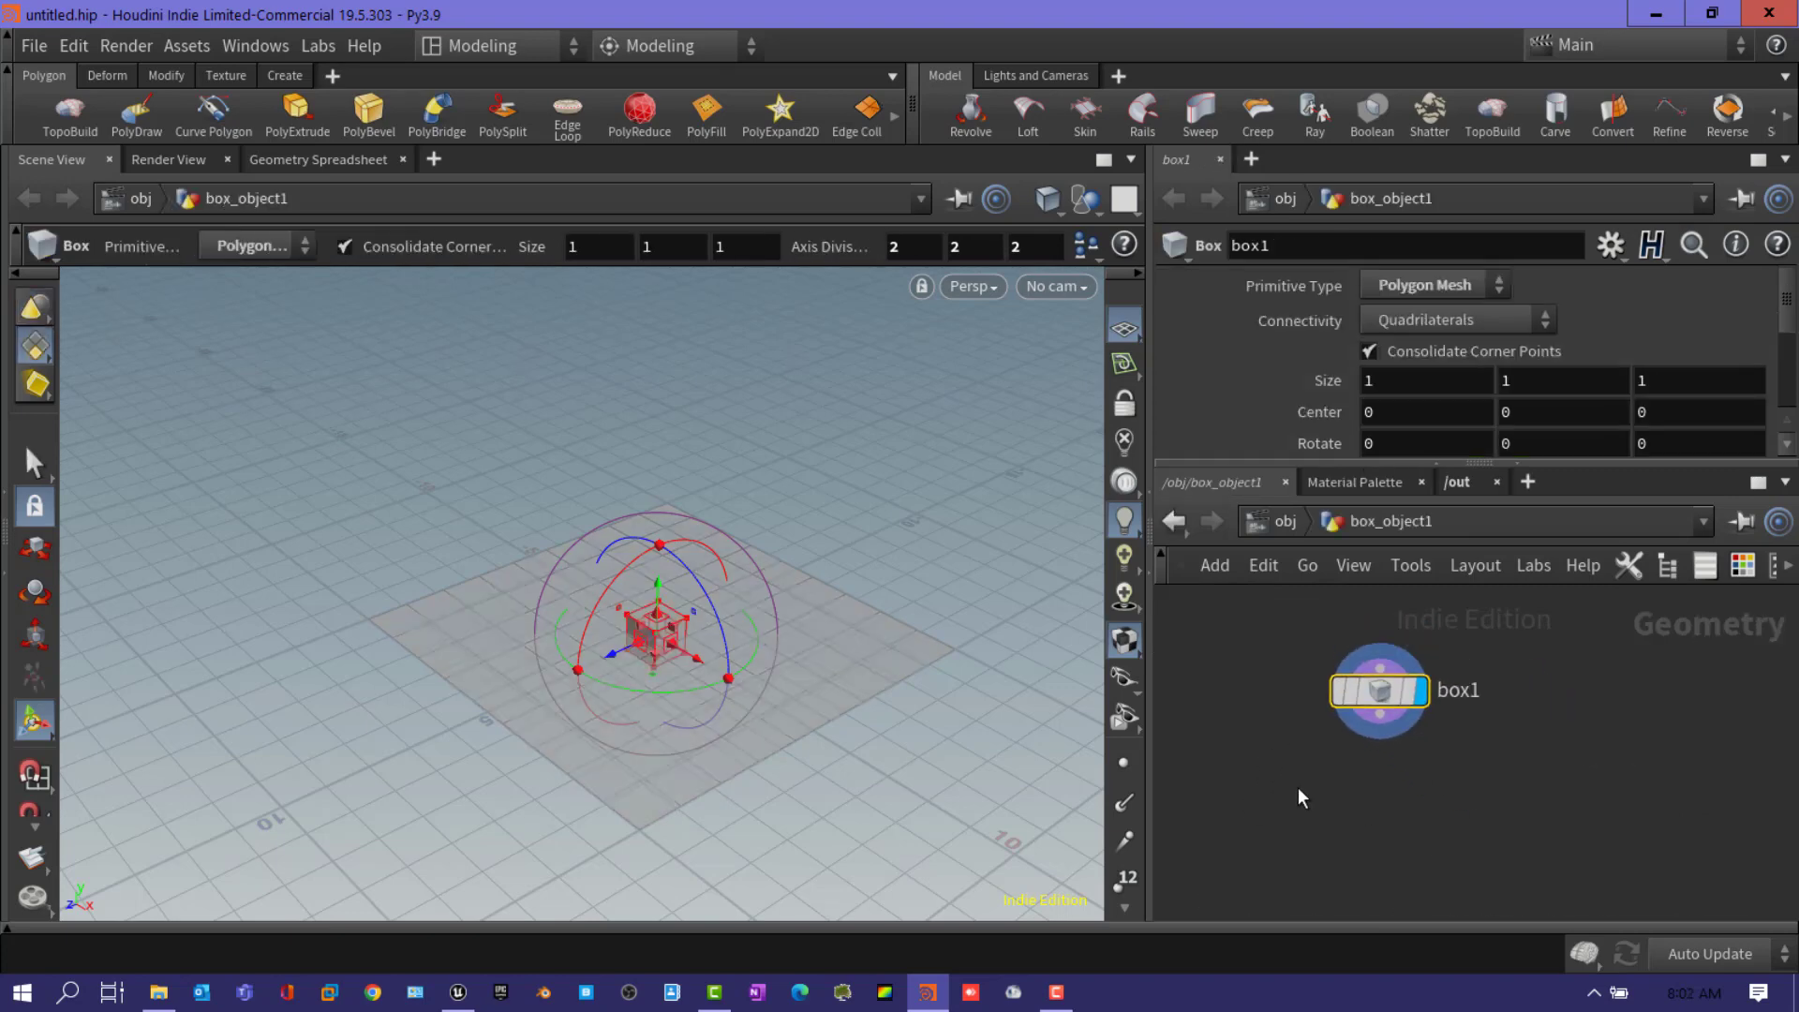
key(Escape)
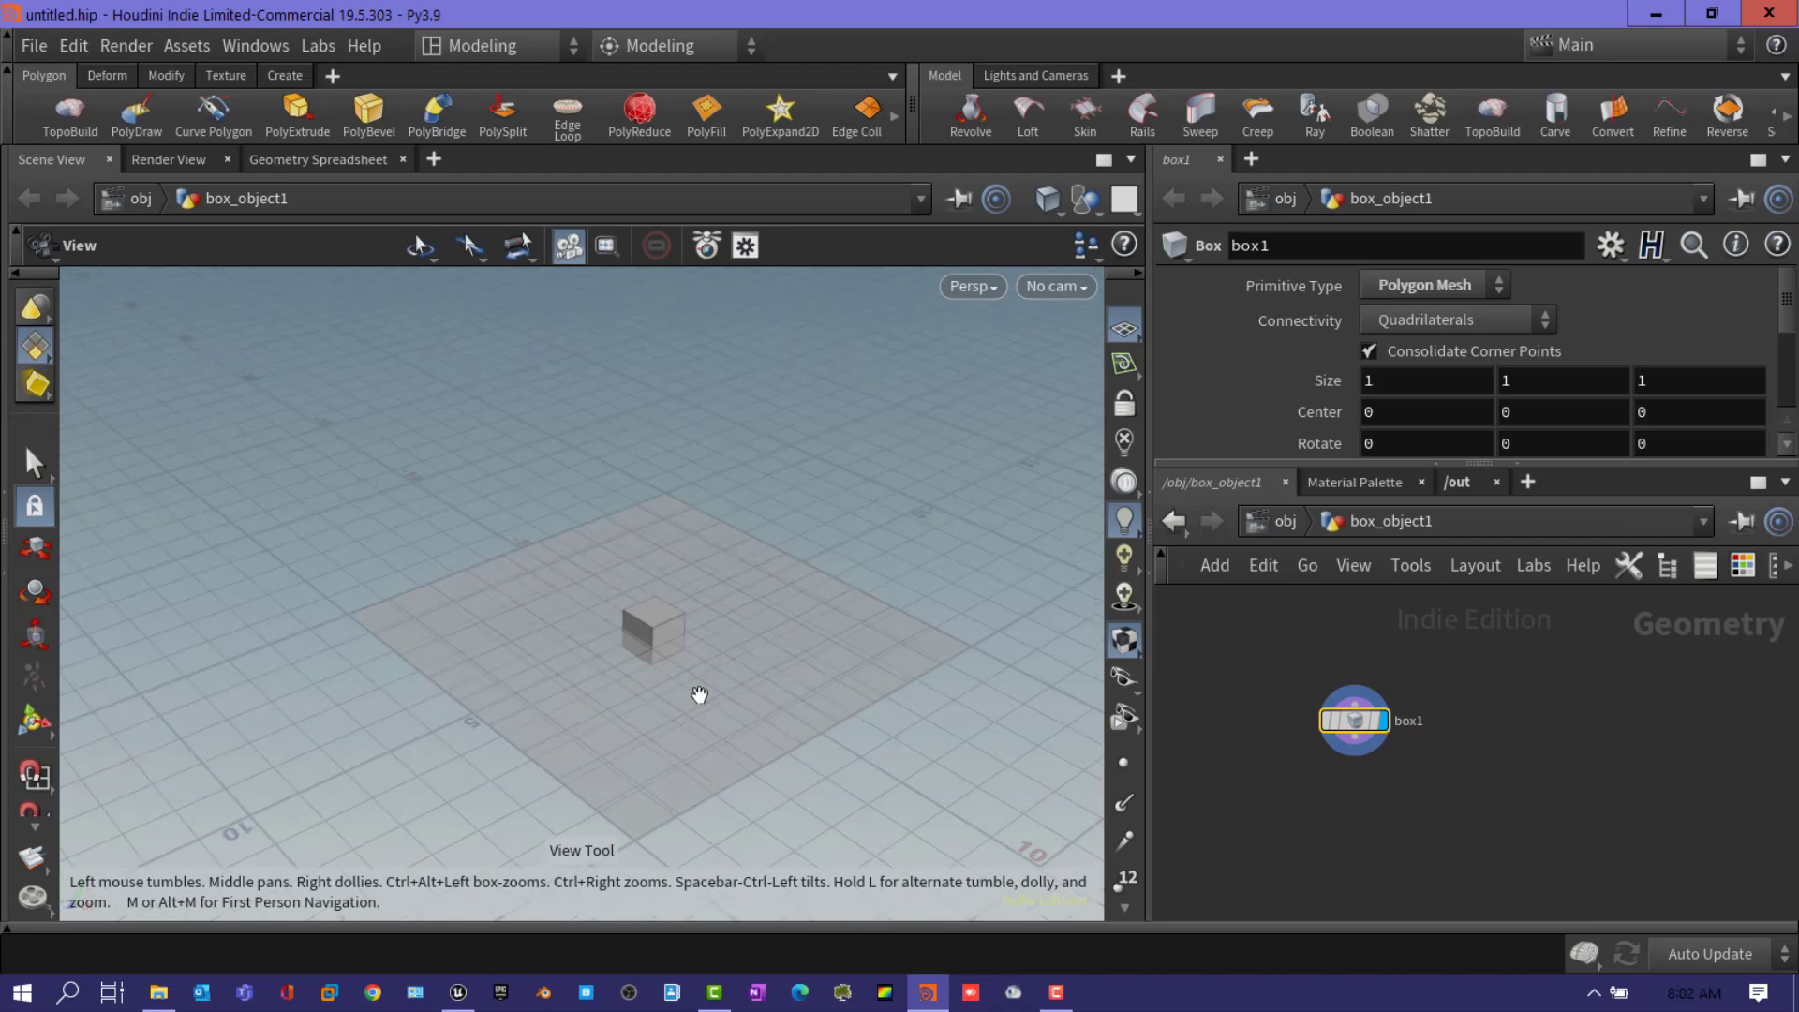
drag(690, 710, 674, 695)
key(Tab)
text(match)
click(1524, 103)
click(1364, 814)
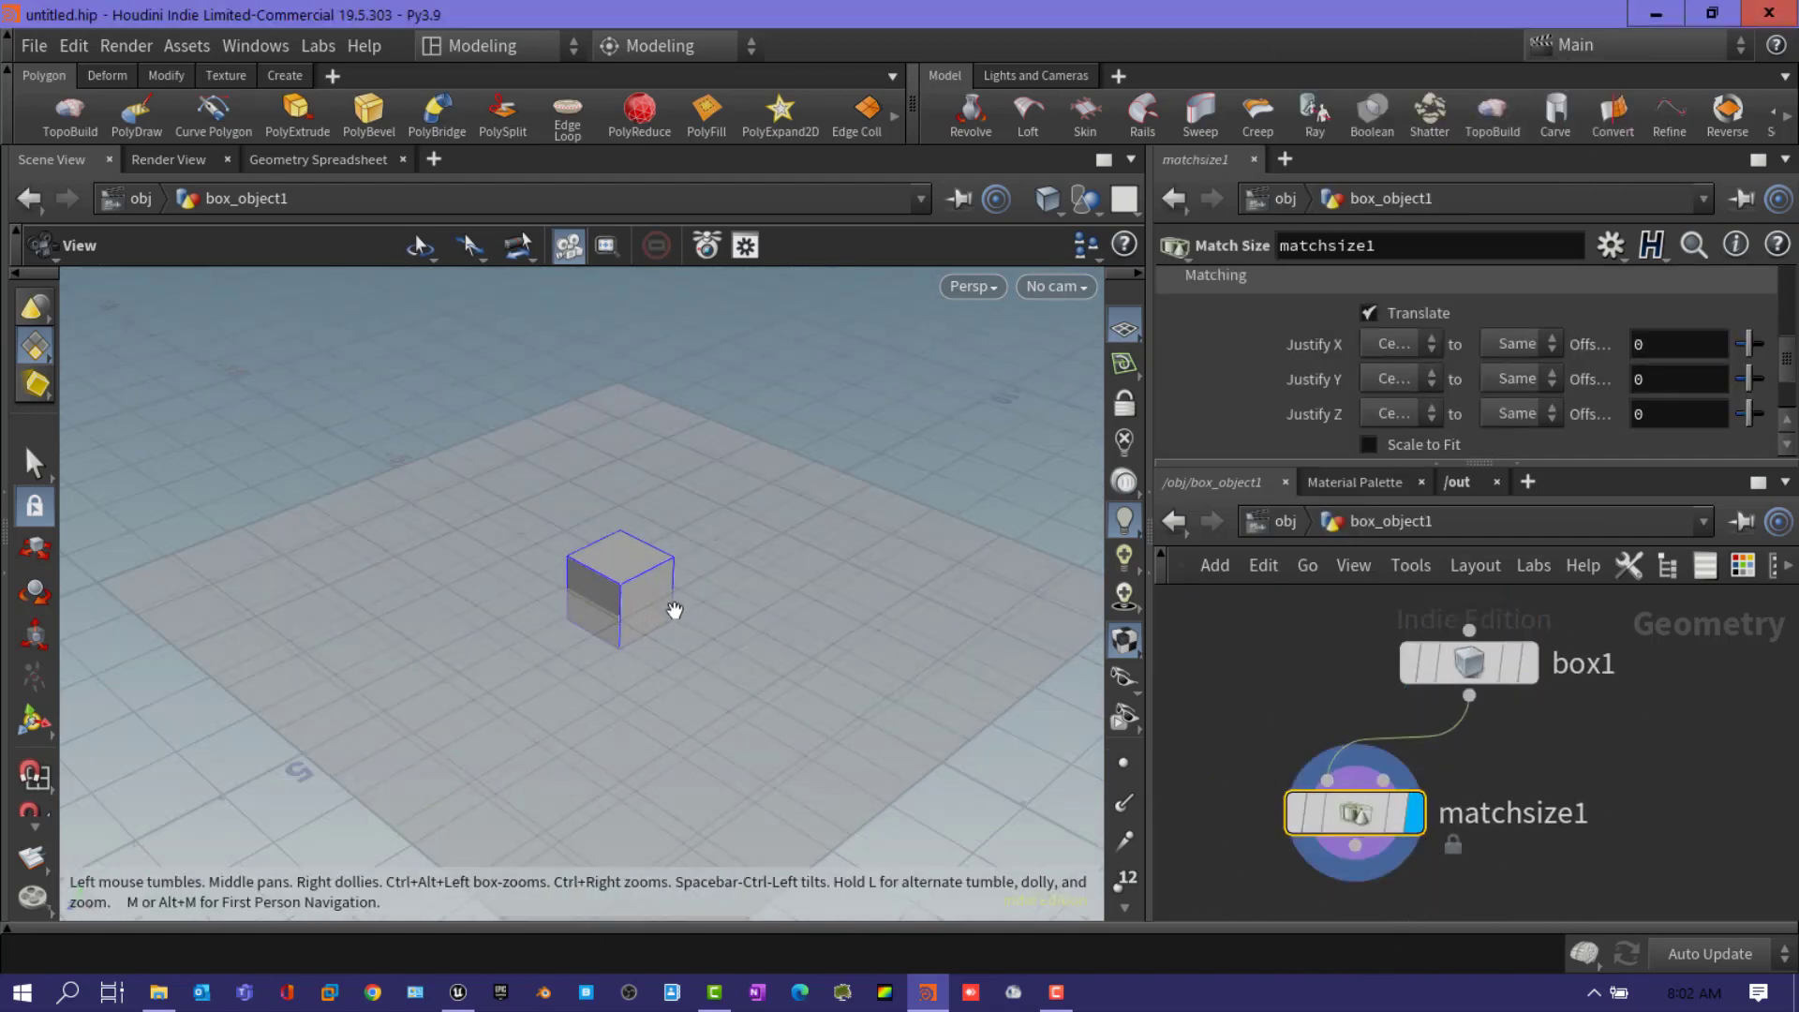
drag(674, 618, 716, 534)
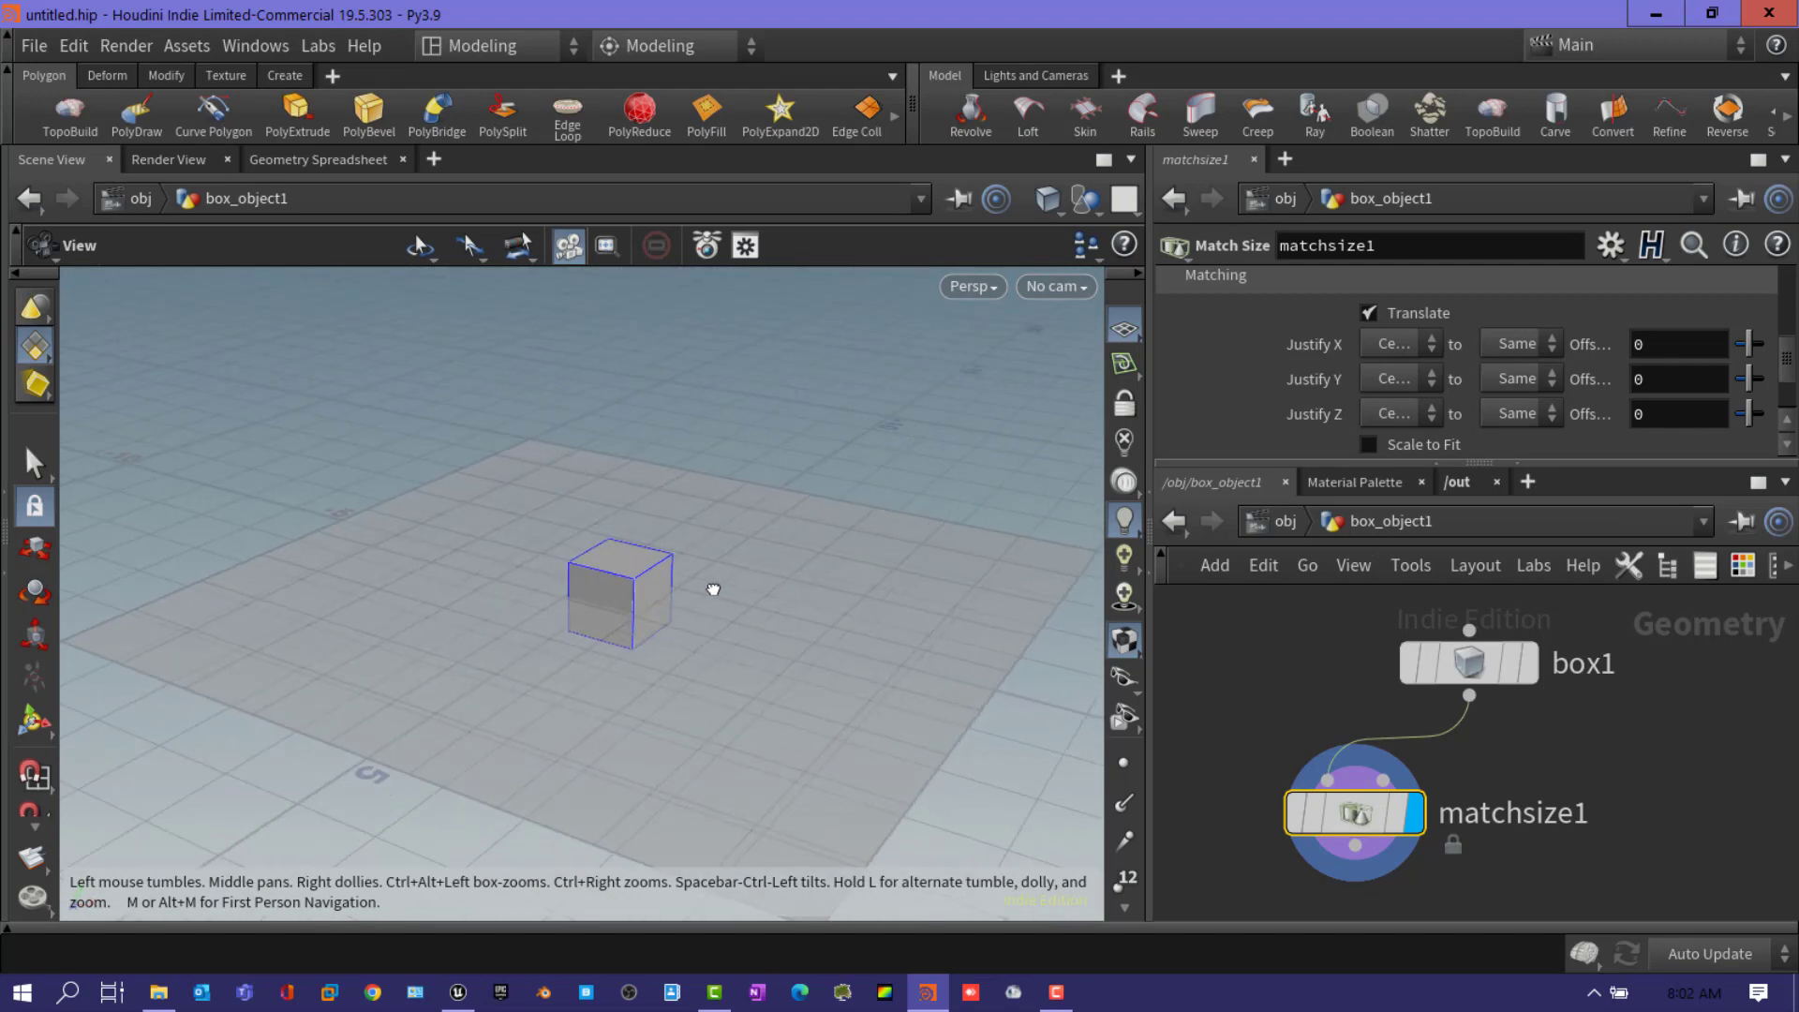
click(1428, 383)
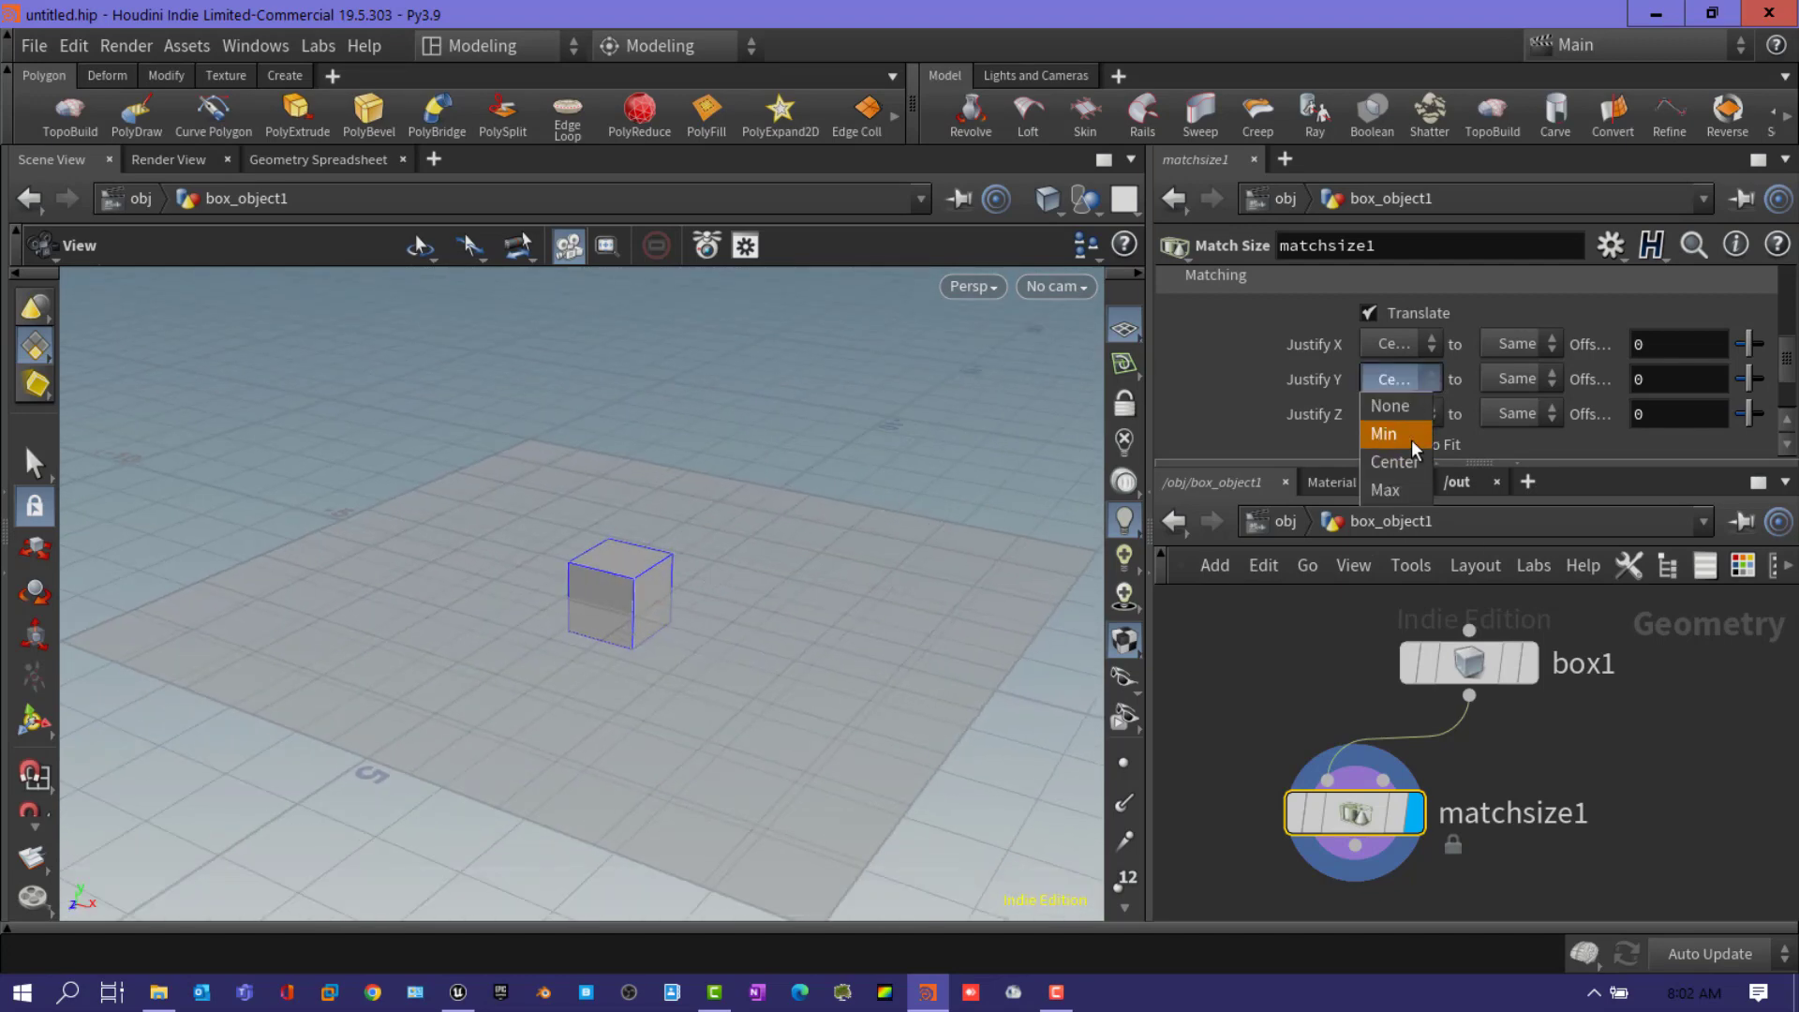
click(1387, 434)
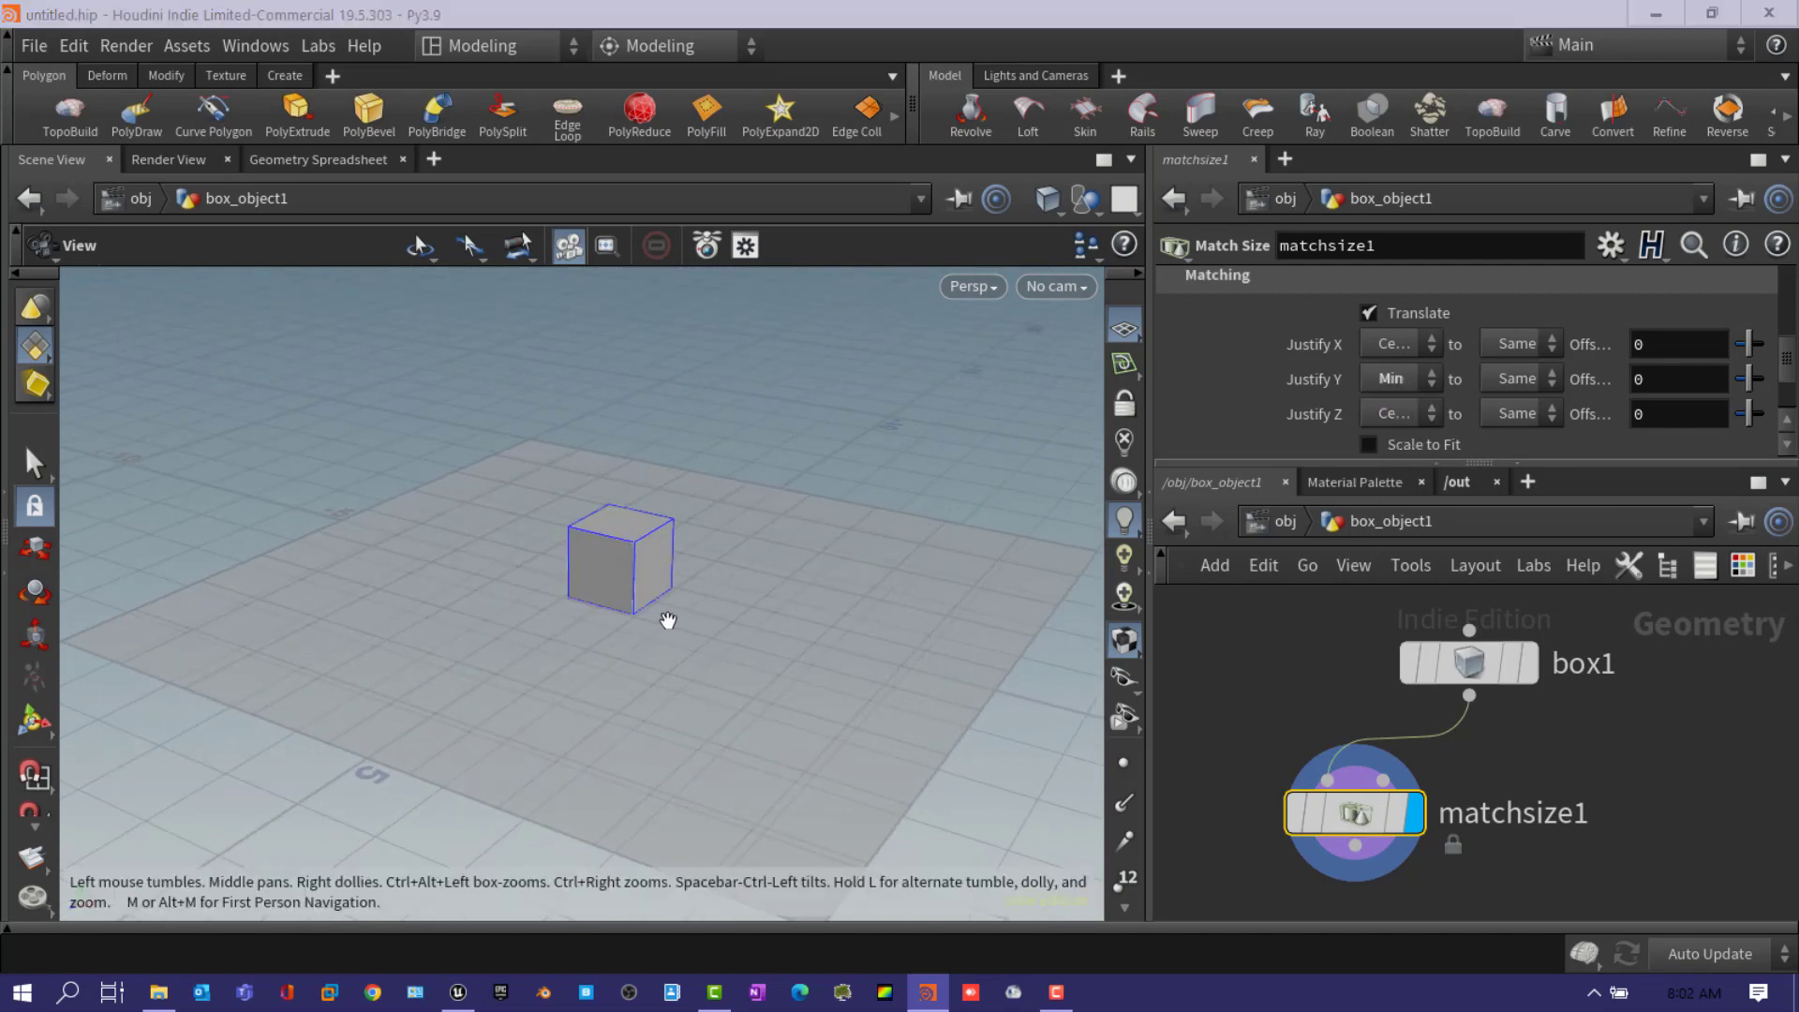
mouse_move(702, 591)
mouse_down()
mouse_move(824, 442)
mouse_move(685, 613)
mouse_move(647, 629)
mouse_up()
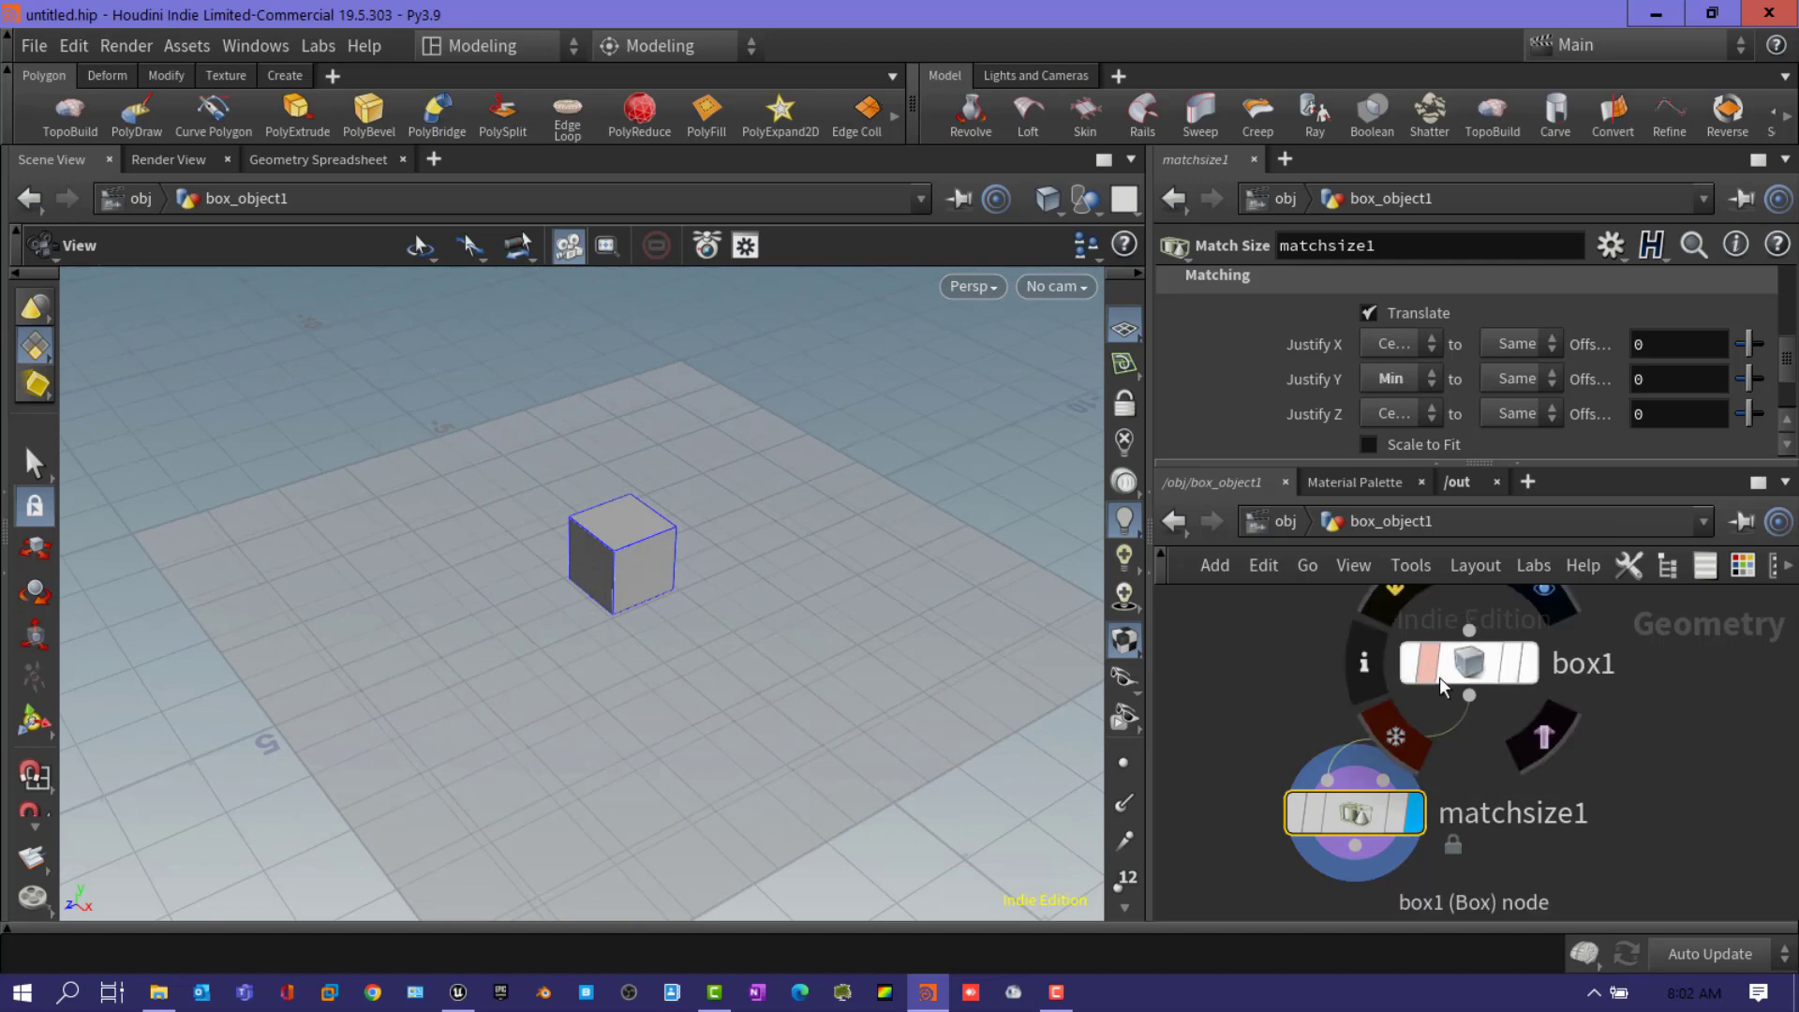
- Set the box Size X and Z to 0.5, then return to /obj
click(1469, 664)
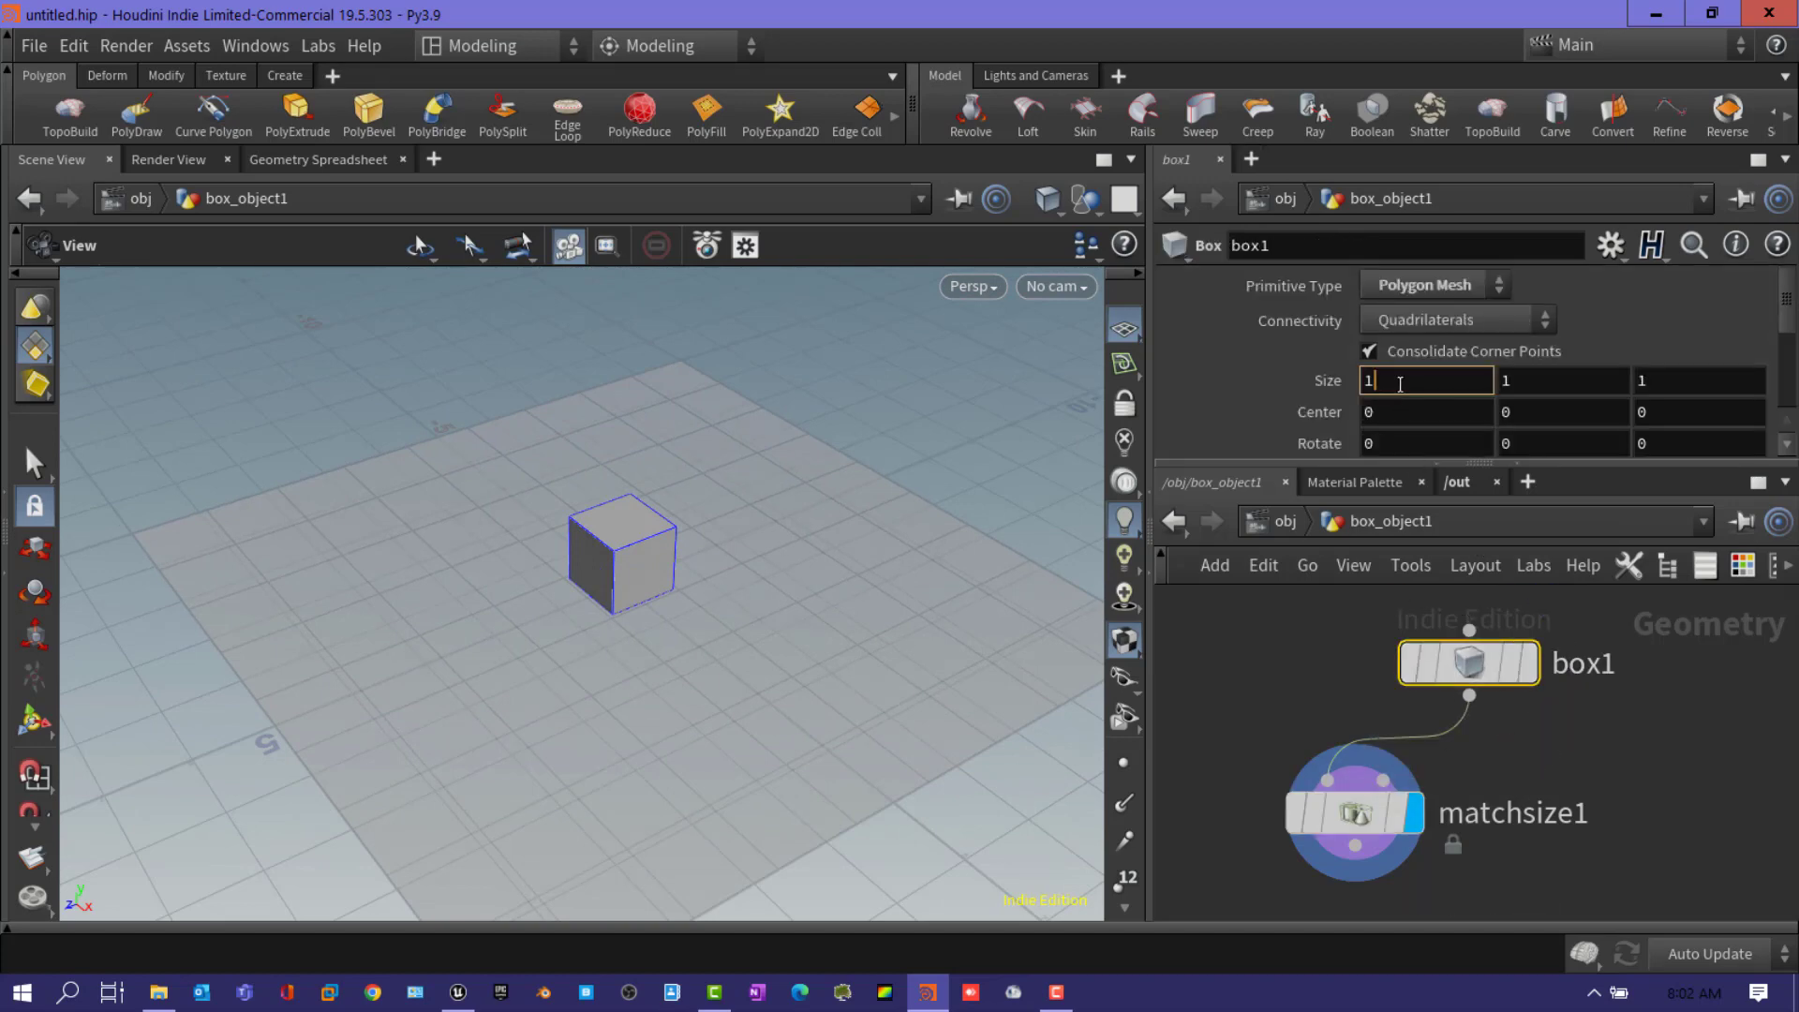
drag(1399, 382, 1293, 386)
text(.5)
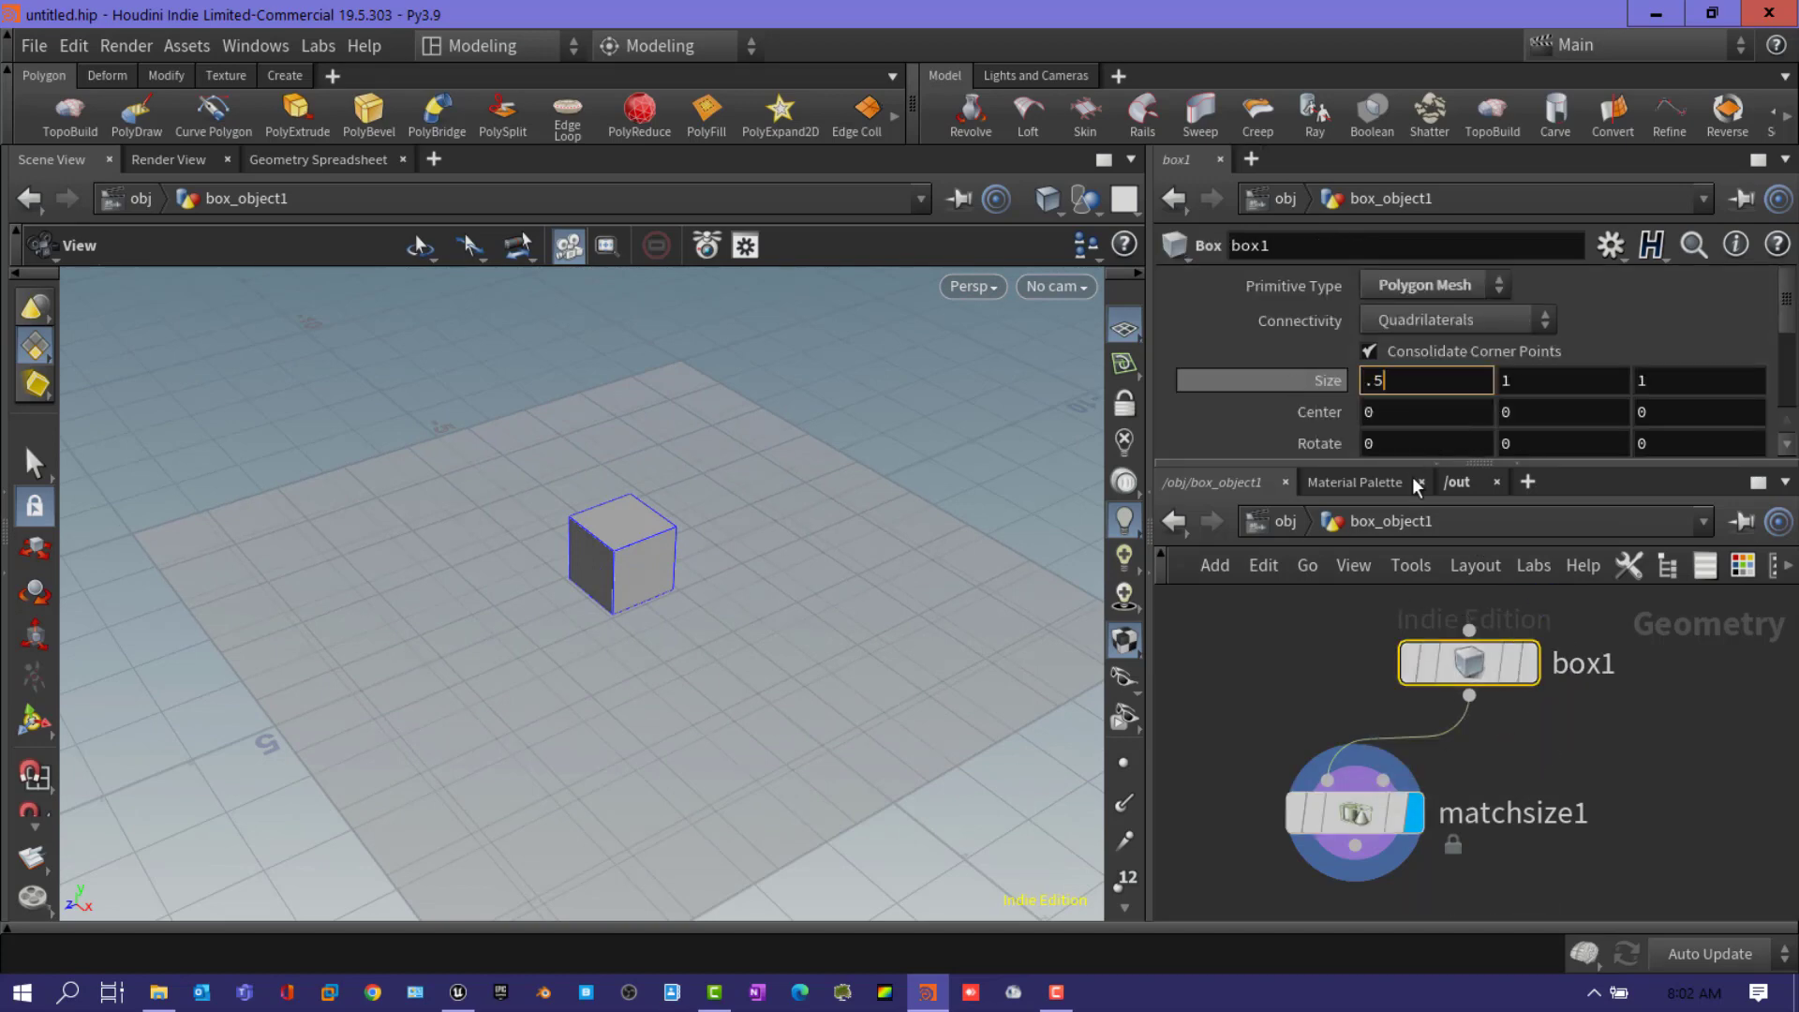
key(Return)
click(1667, 381)
text(.5)
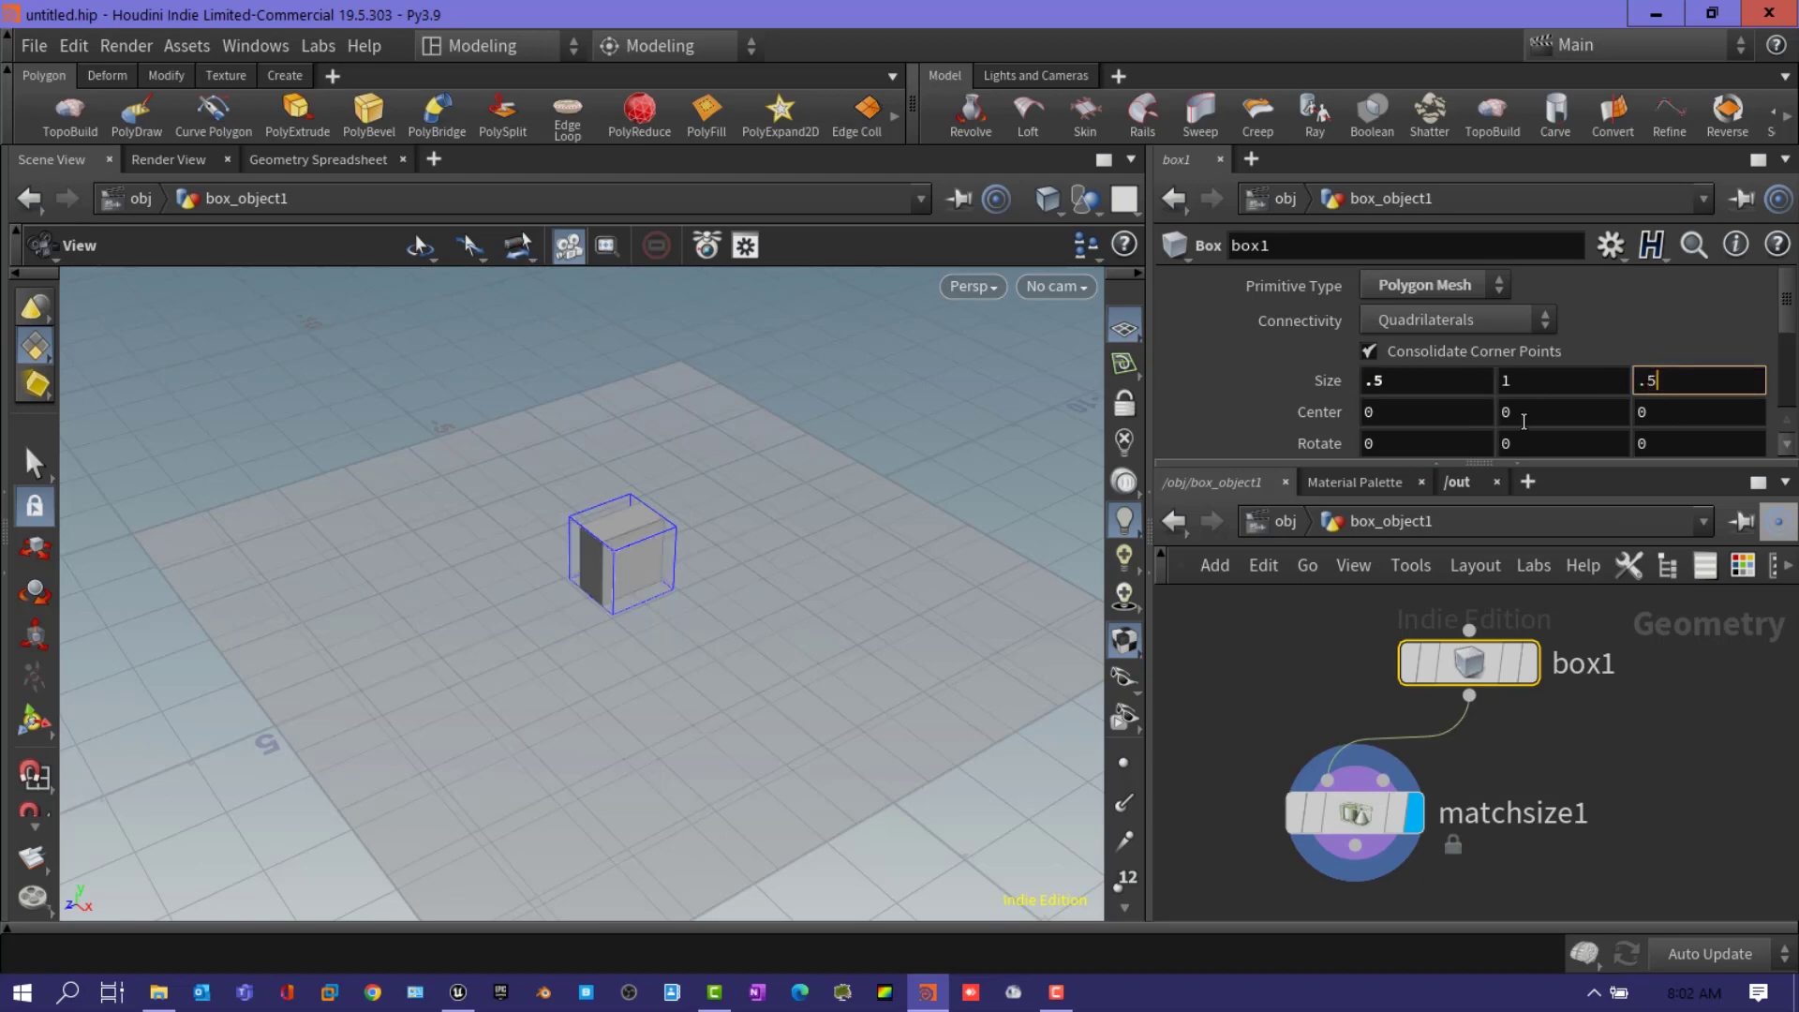
click(1523, 411)
mouse_move(880, 581)
mouse_down()
mouse_move(662, 647)
mouse_move(717, 485)
mouse_move(498, 471)
mouse_move(744, 517)
mouse_move(657, 510)
mouse_move(704, 534)
mouse_move(674, 521)
mouse_up()
key(u)
- Copy the box onto the grid's points with the Modify shelf's Copy to Points
click(277, 402)
click(165, 77)
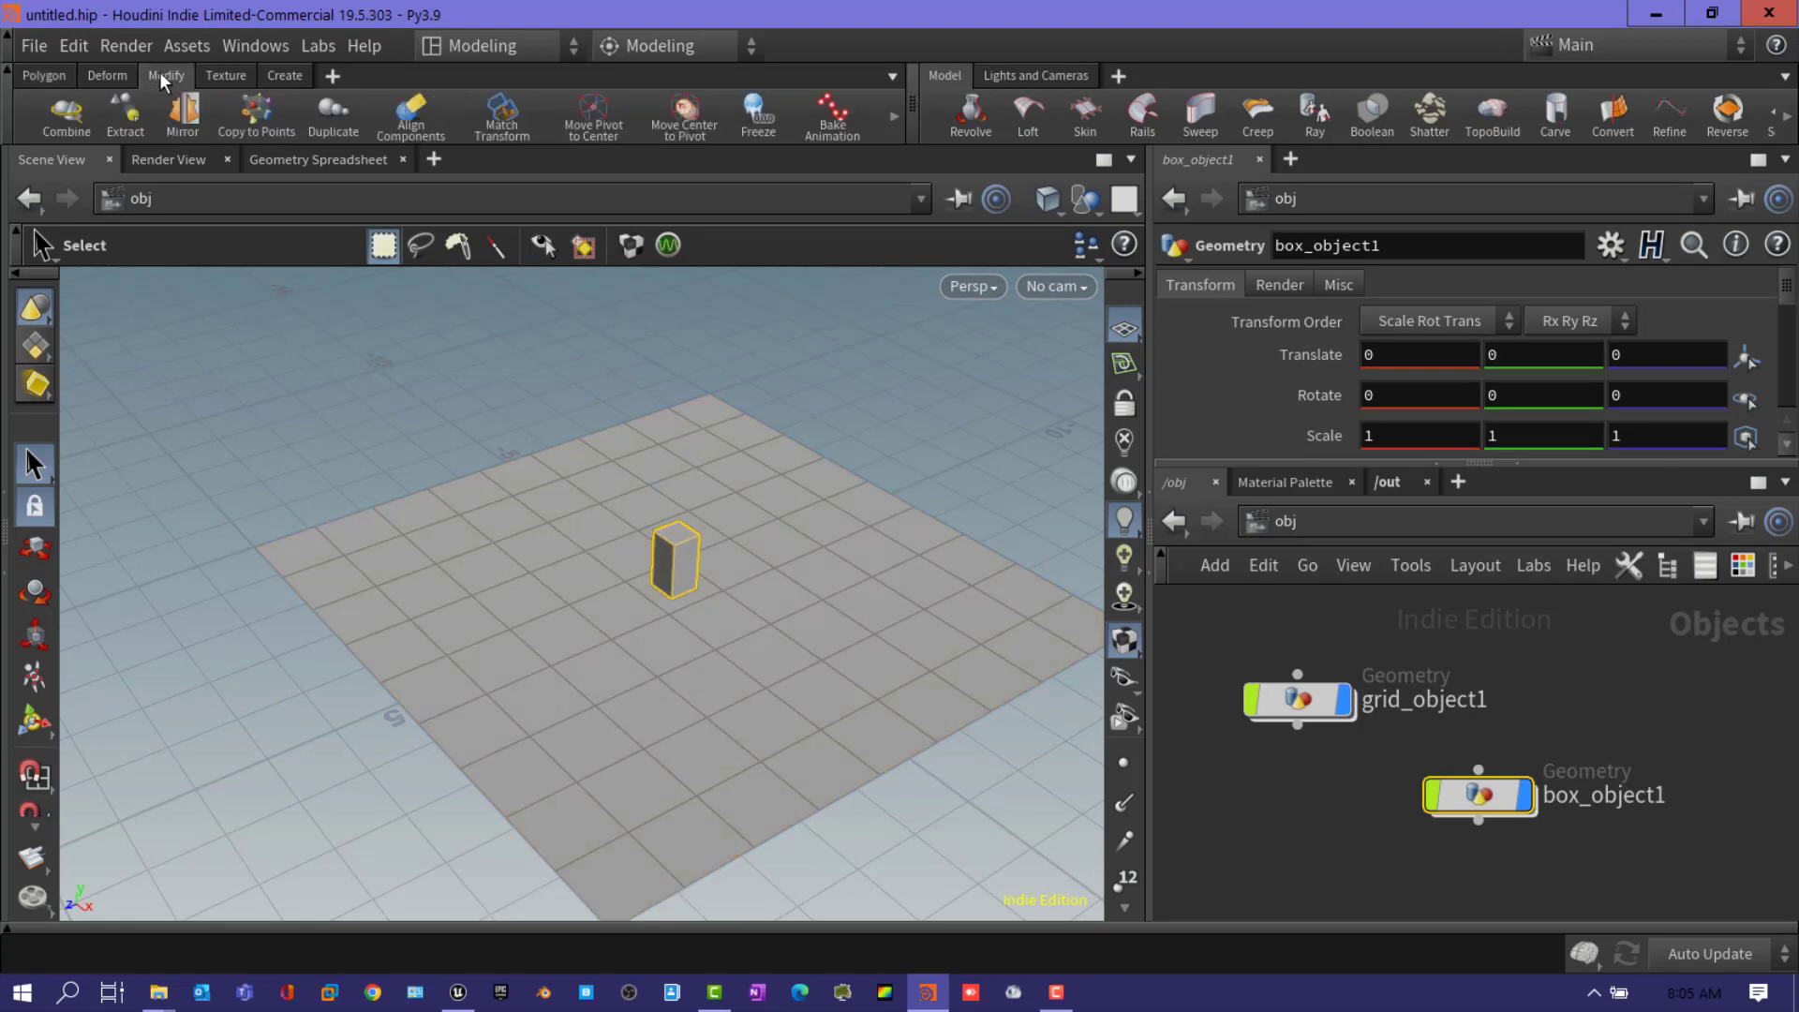
click(258, 116)
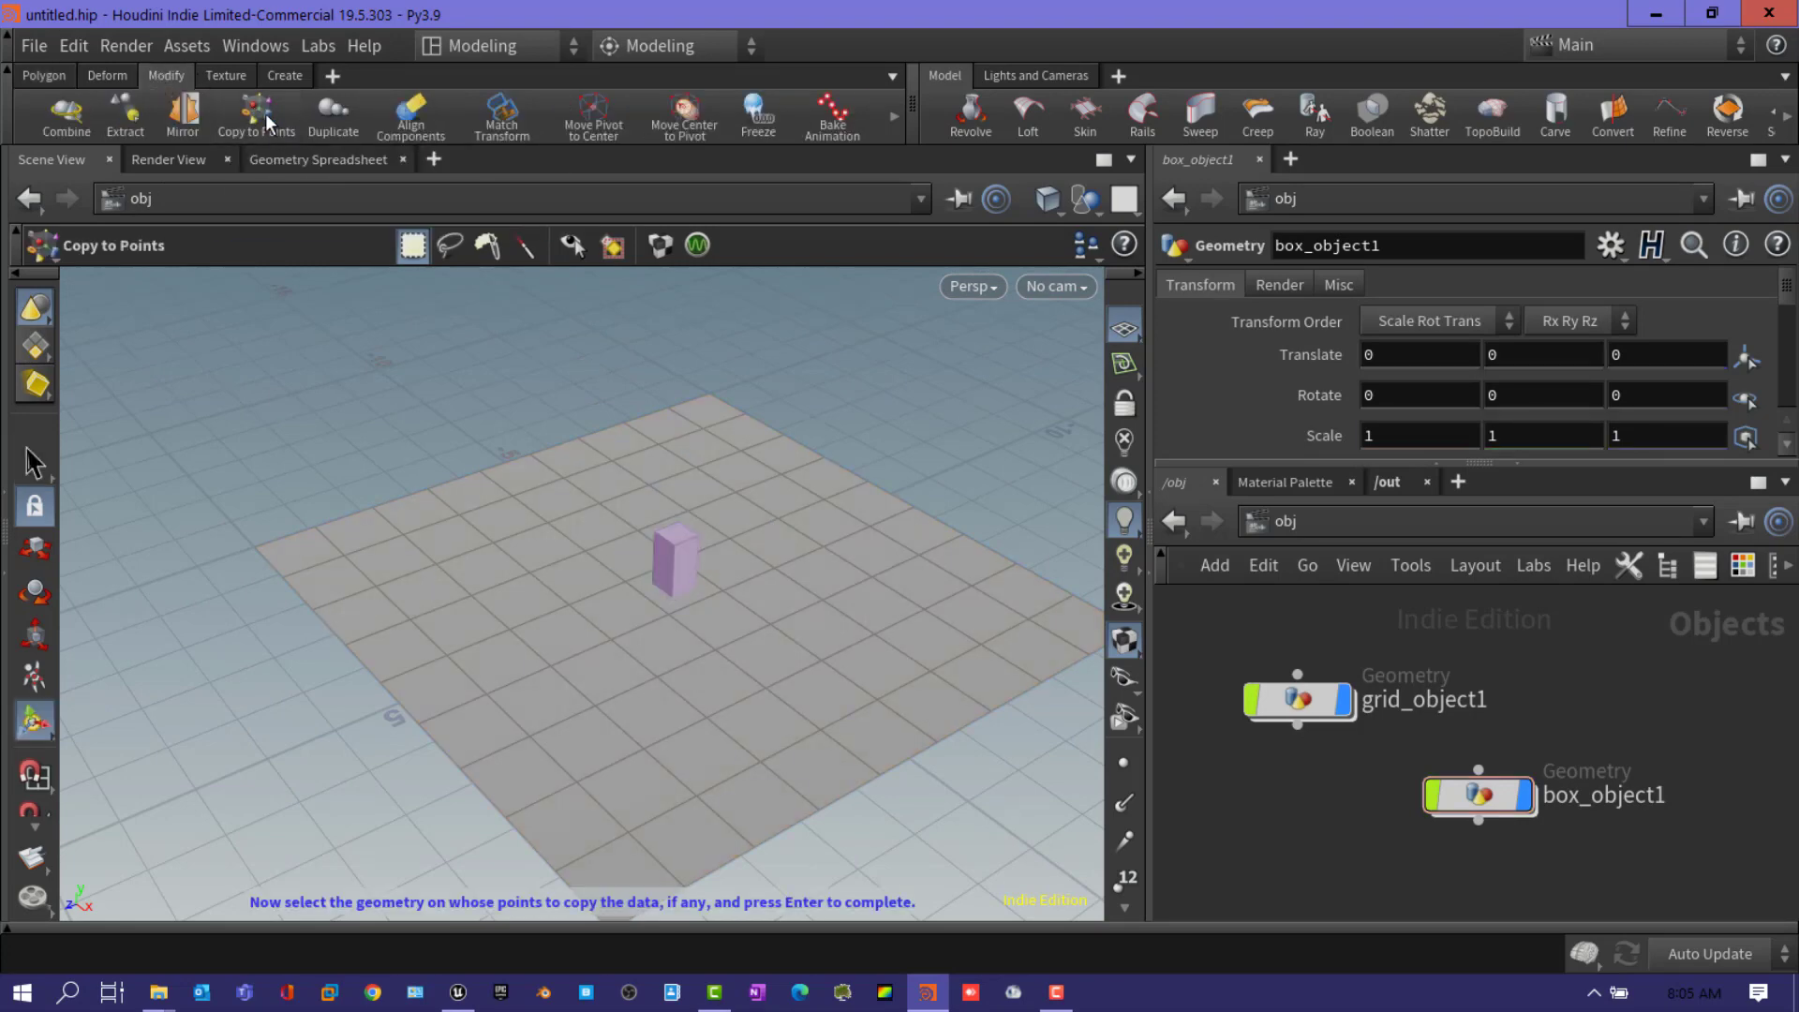
click(876, 629)
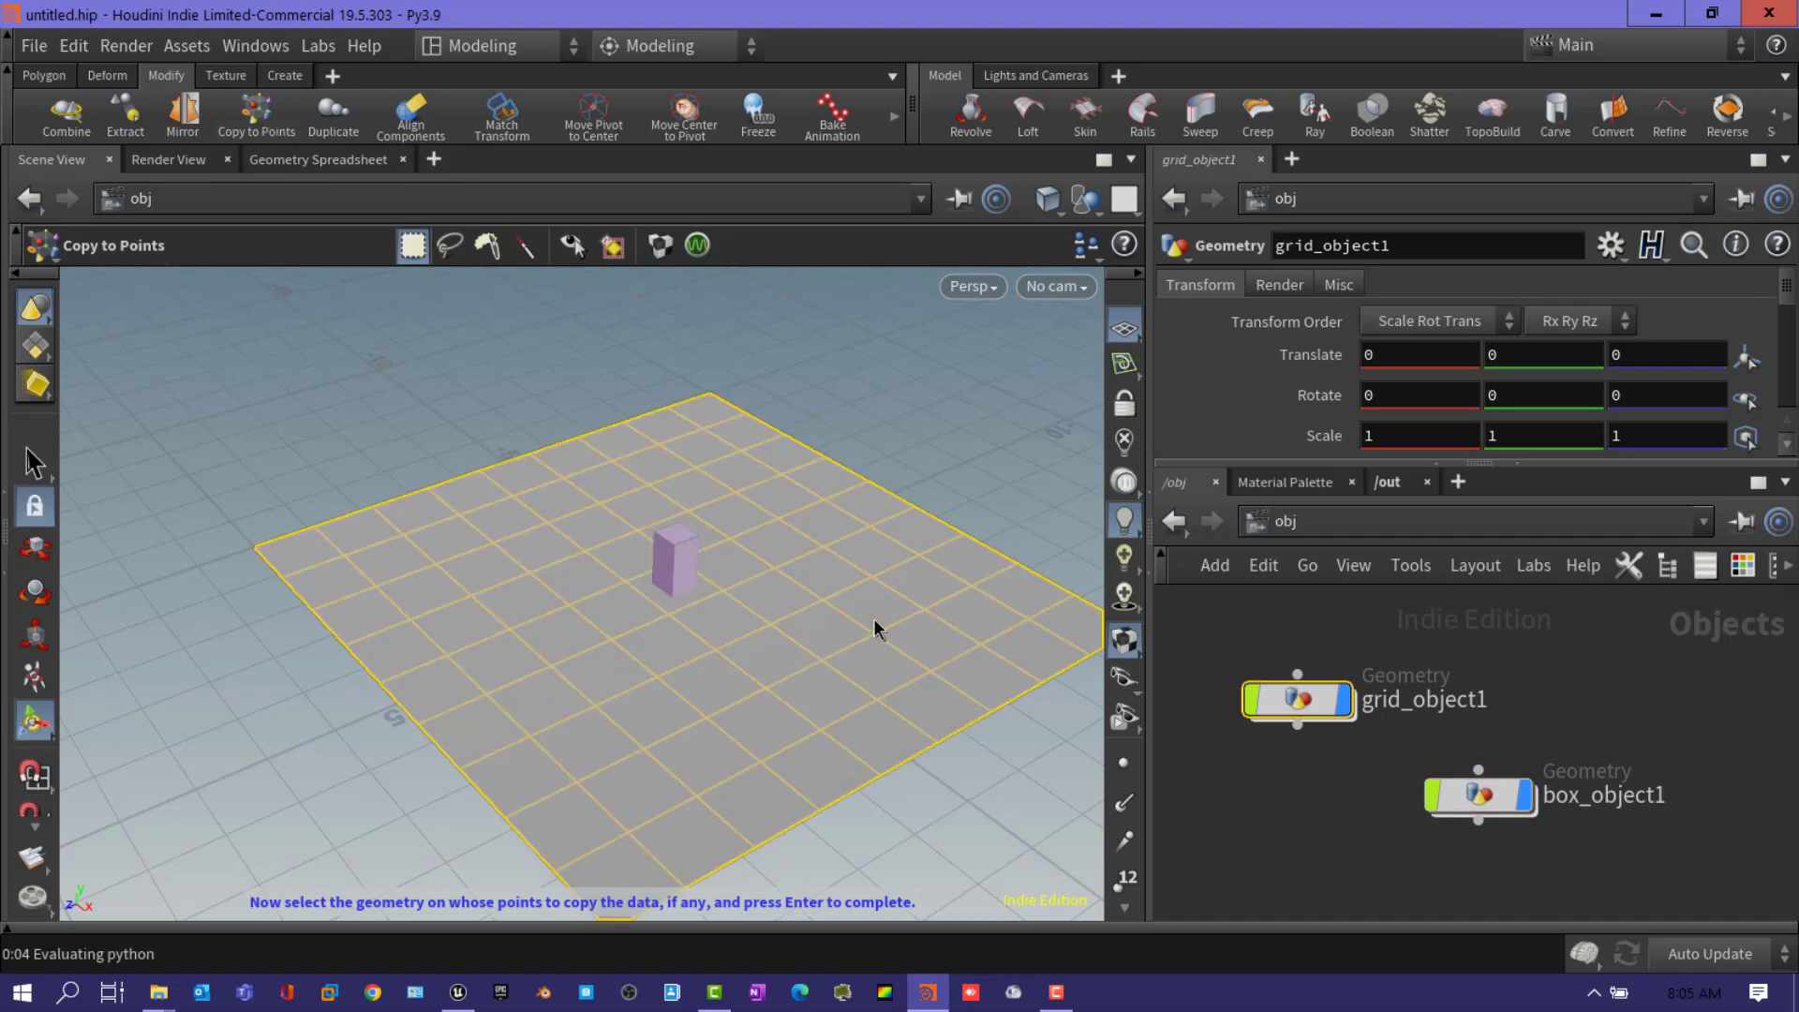
key(Return)
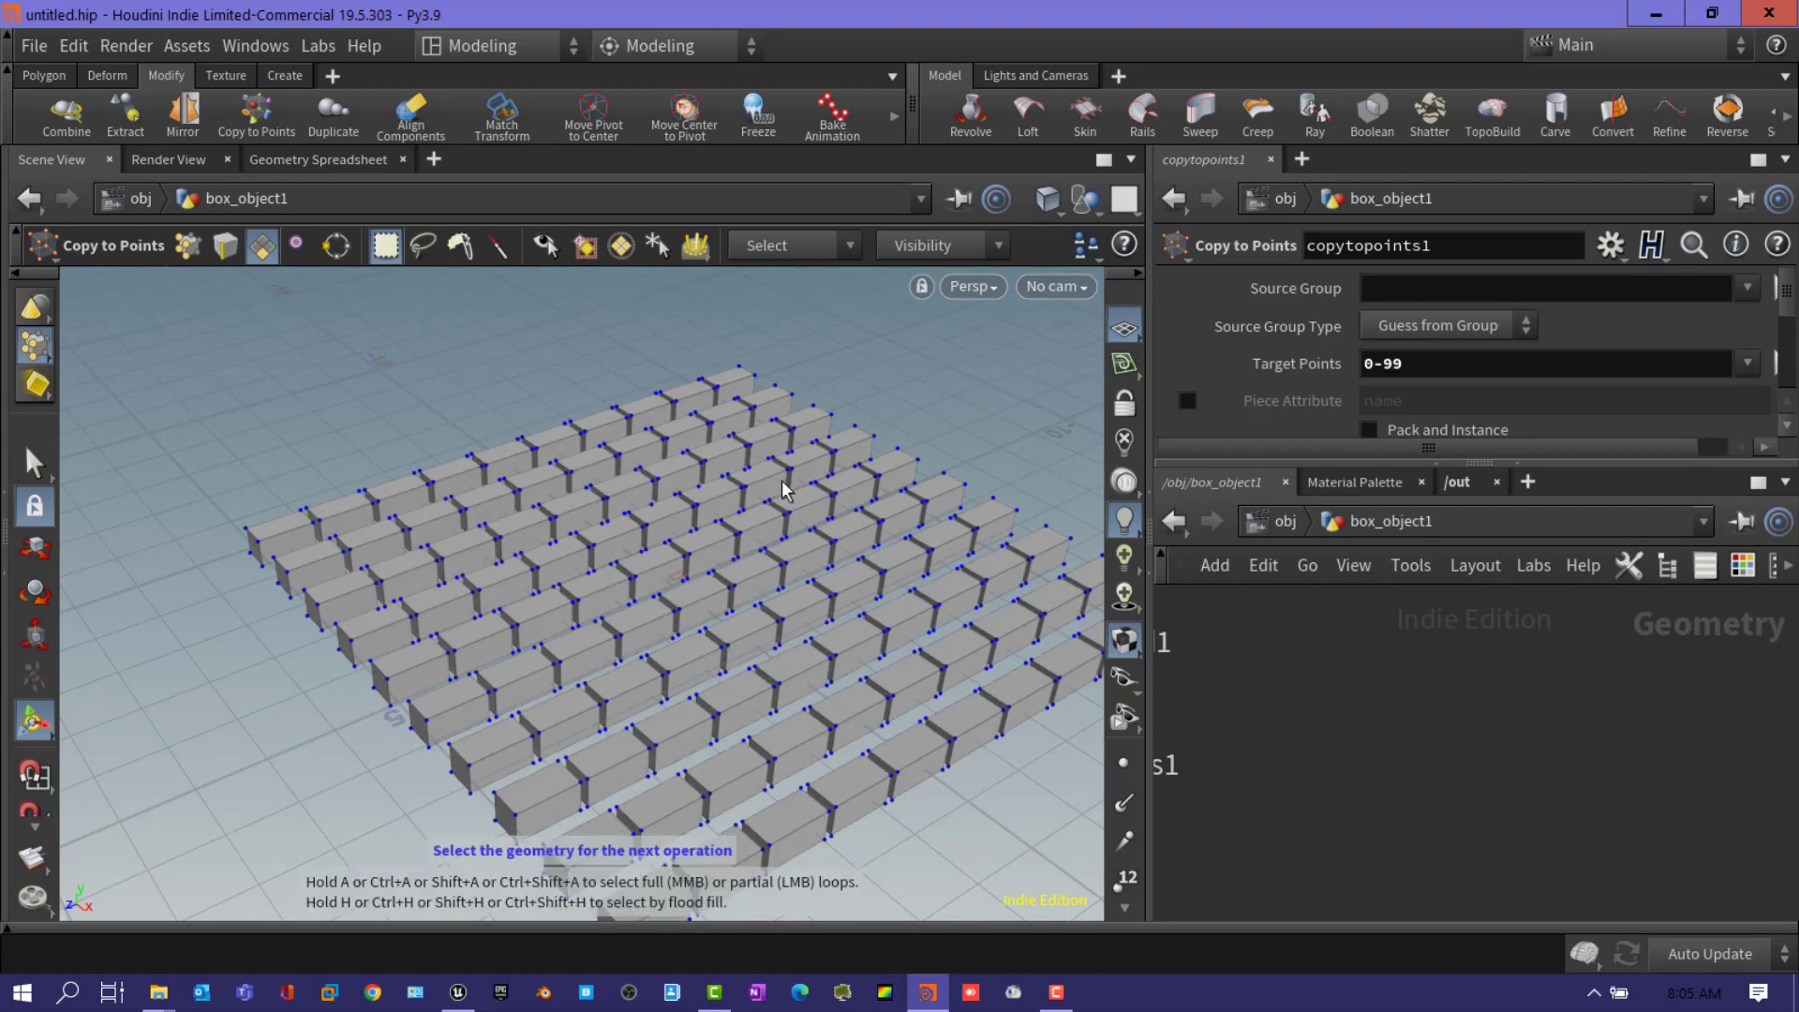
key(Escape)
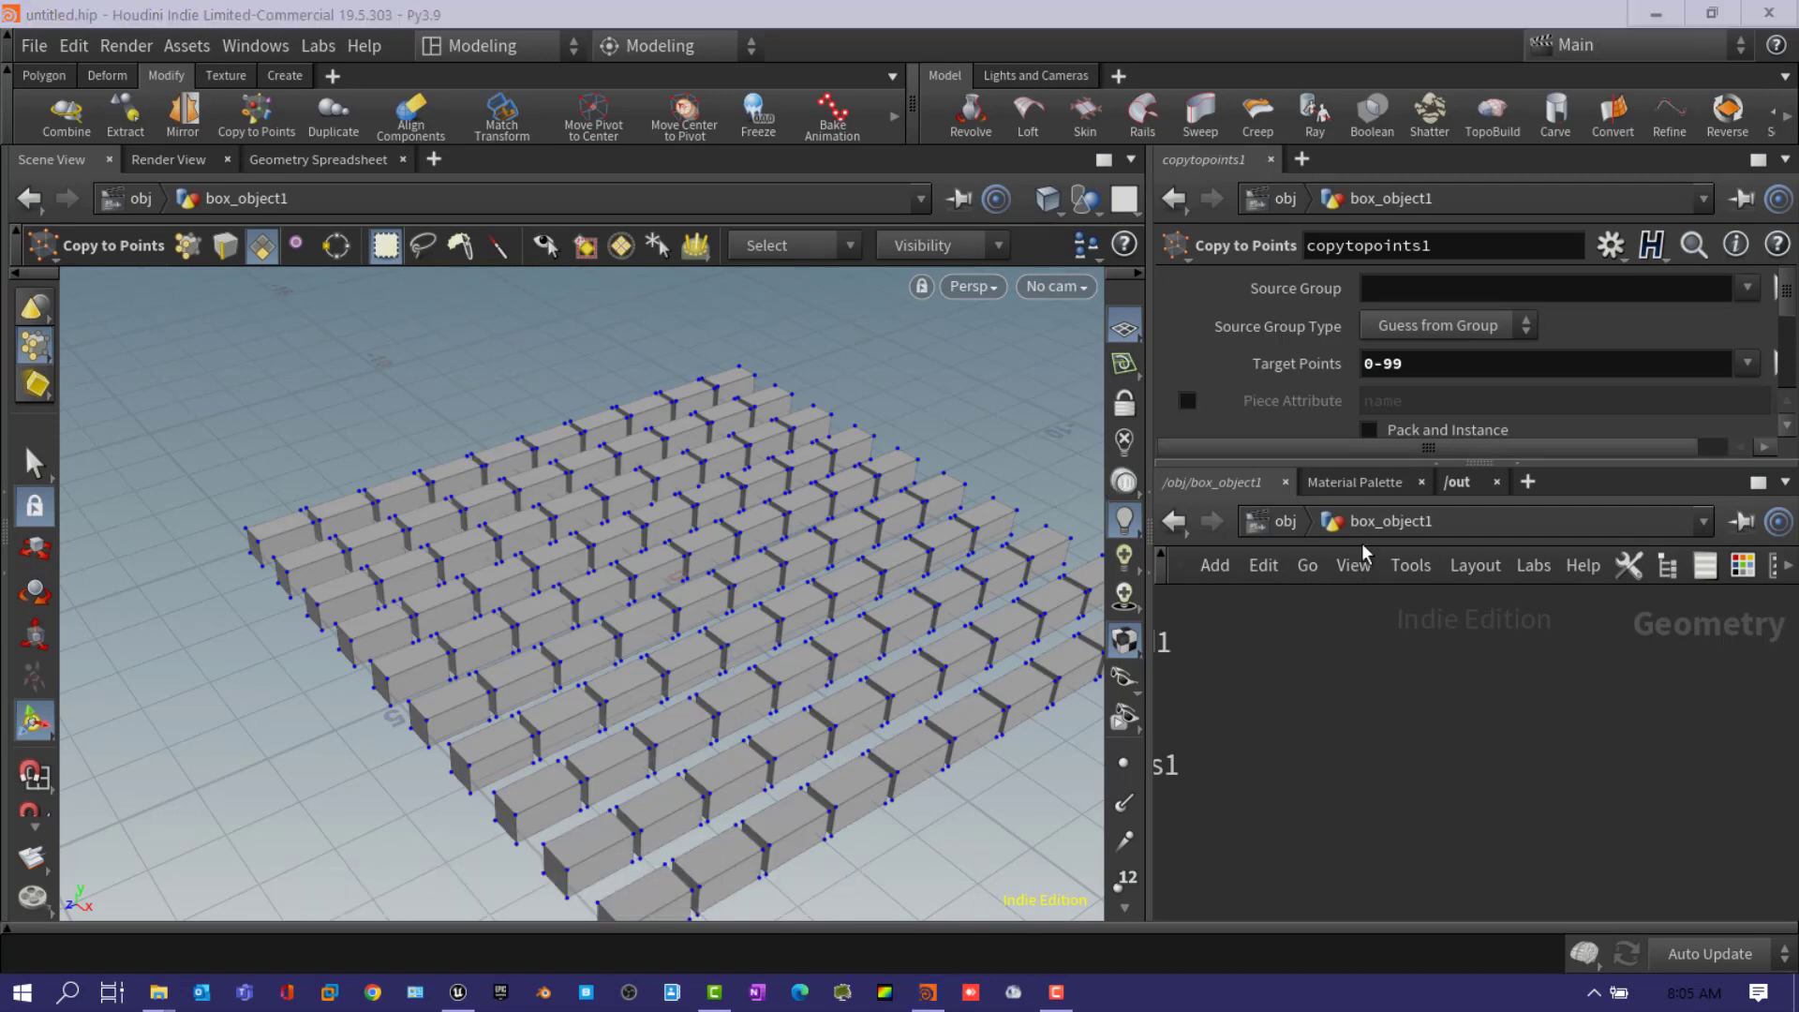
- Set the grid size to 12 by 12 and reselect the box node
drag(1458, 457, 1457, 704)
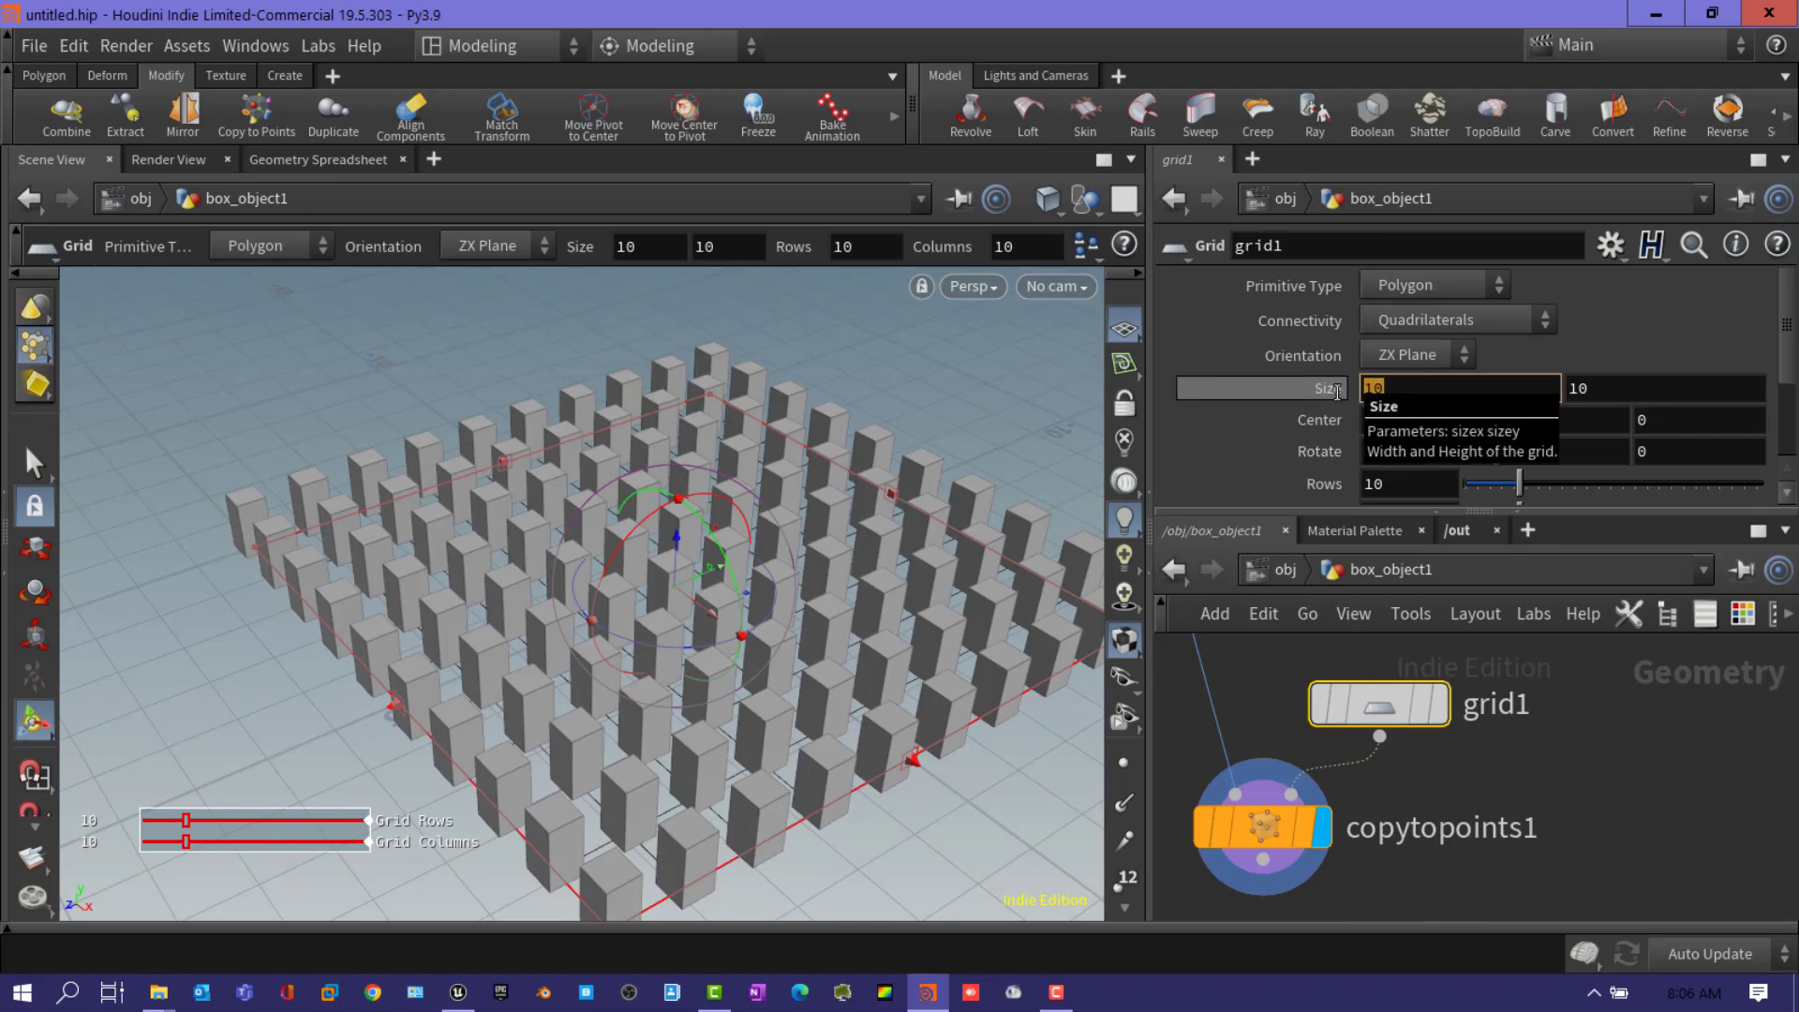
text(12)
key(Return)
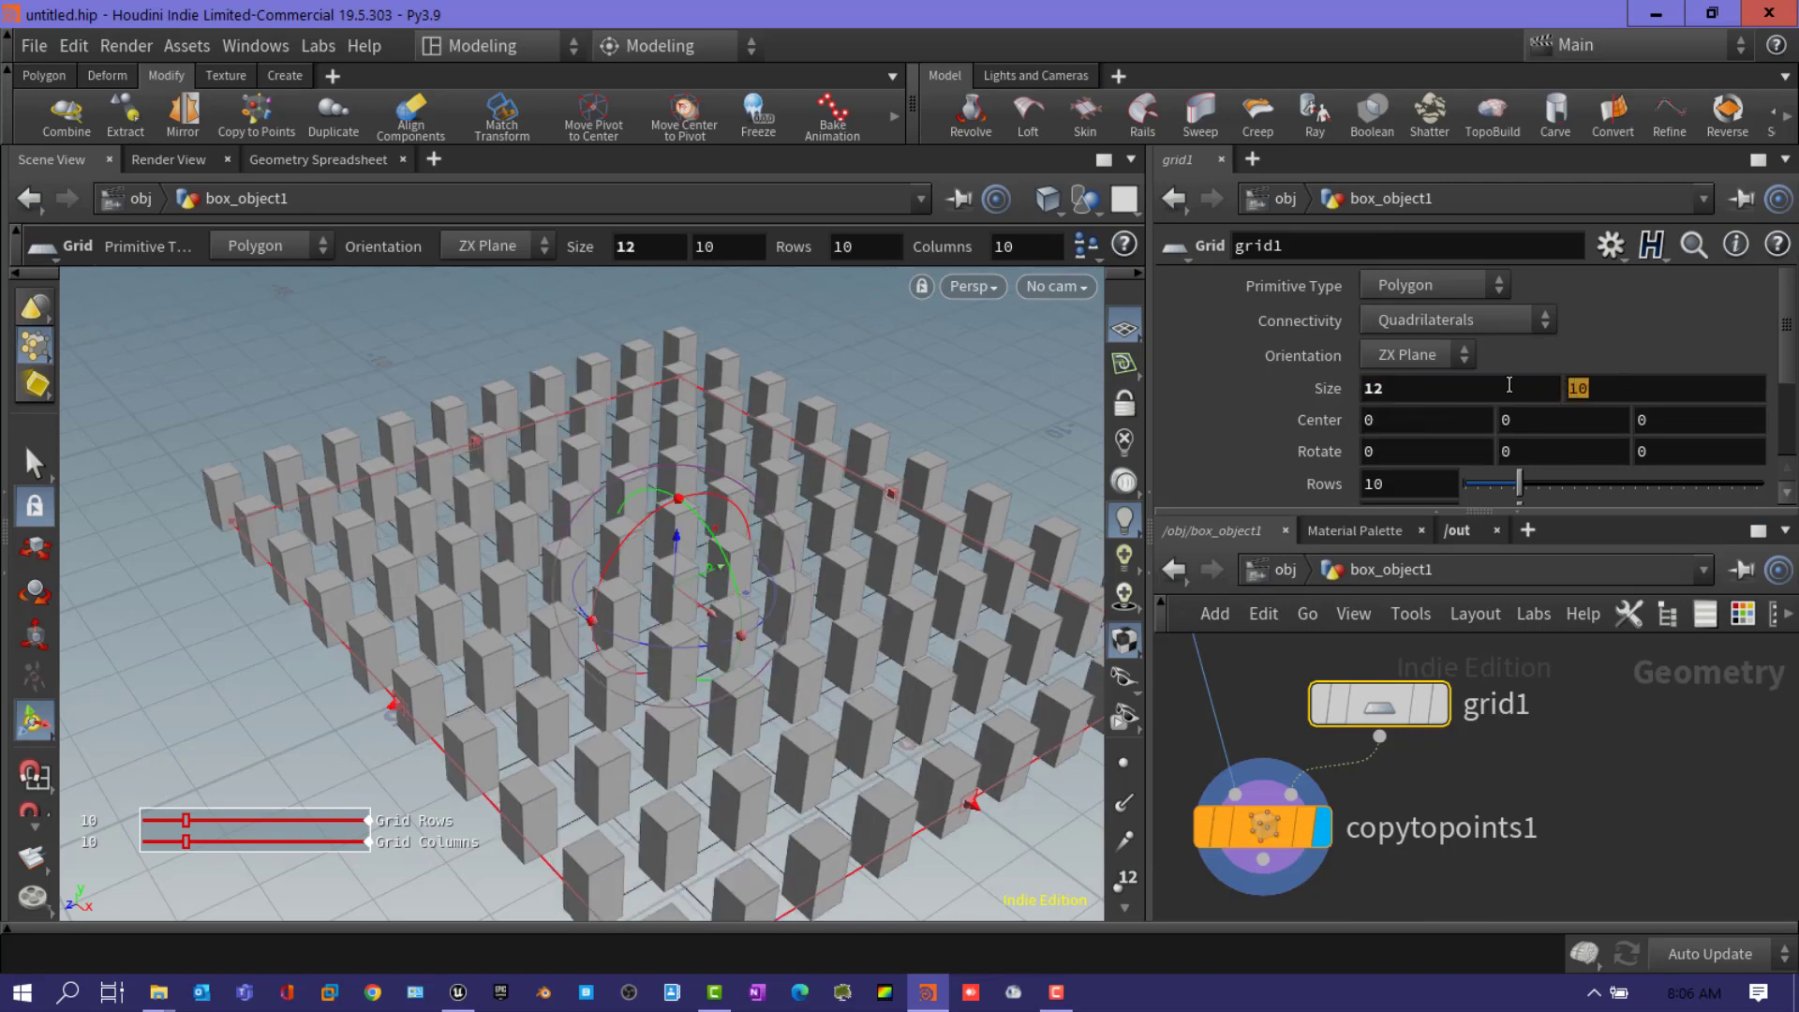
click(1617, 386)
text(12)
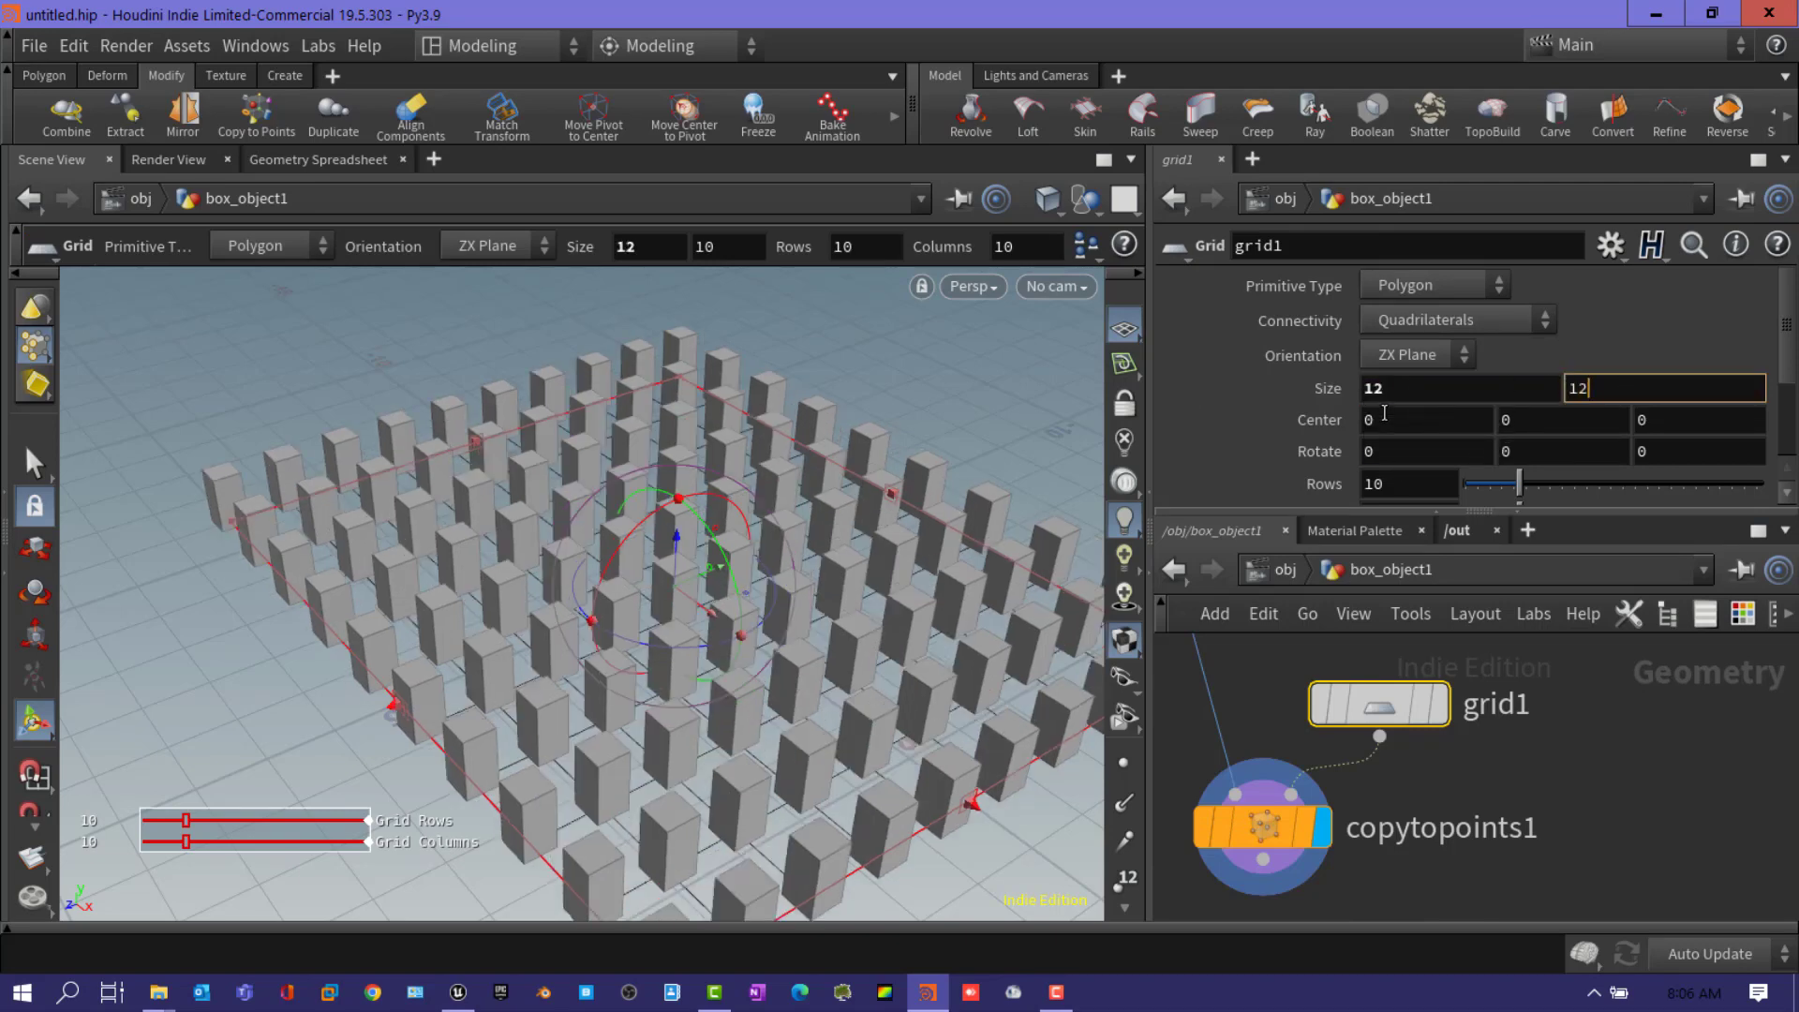
key(Return)
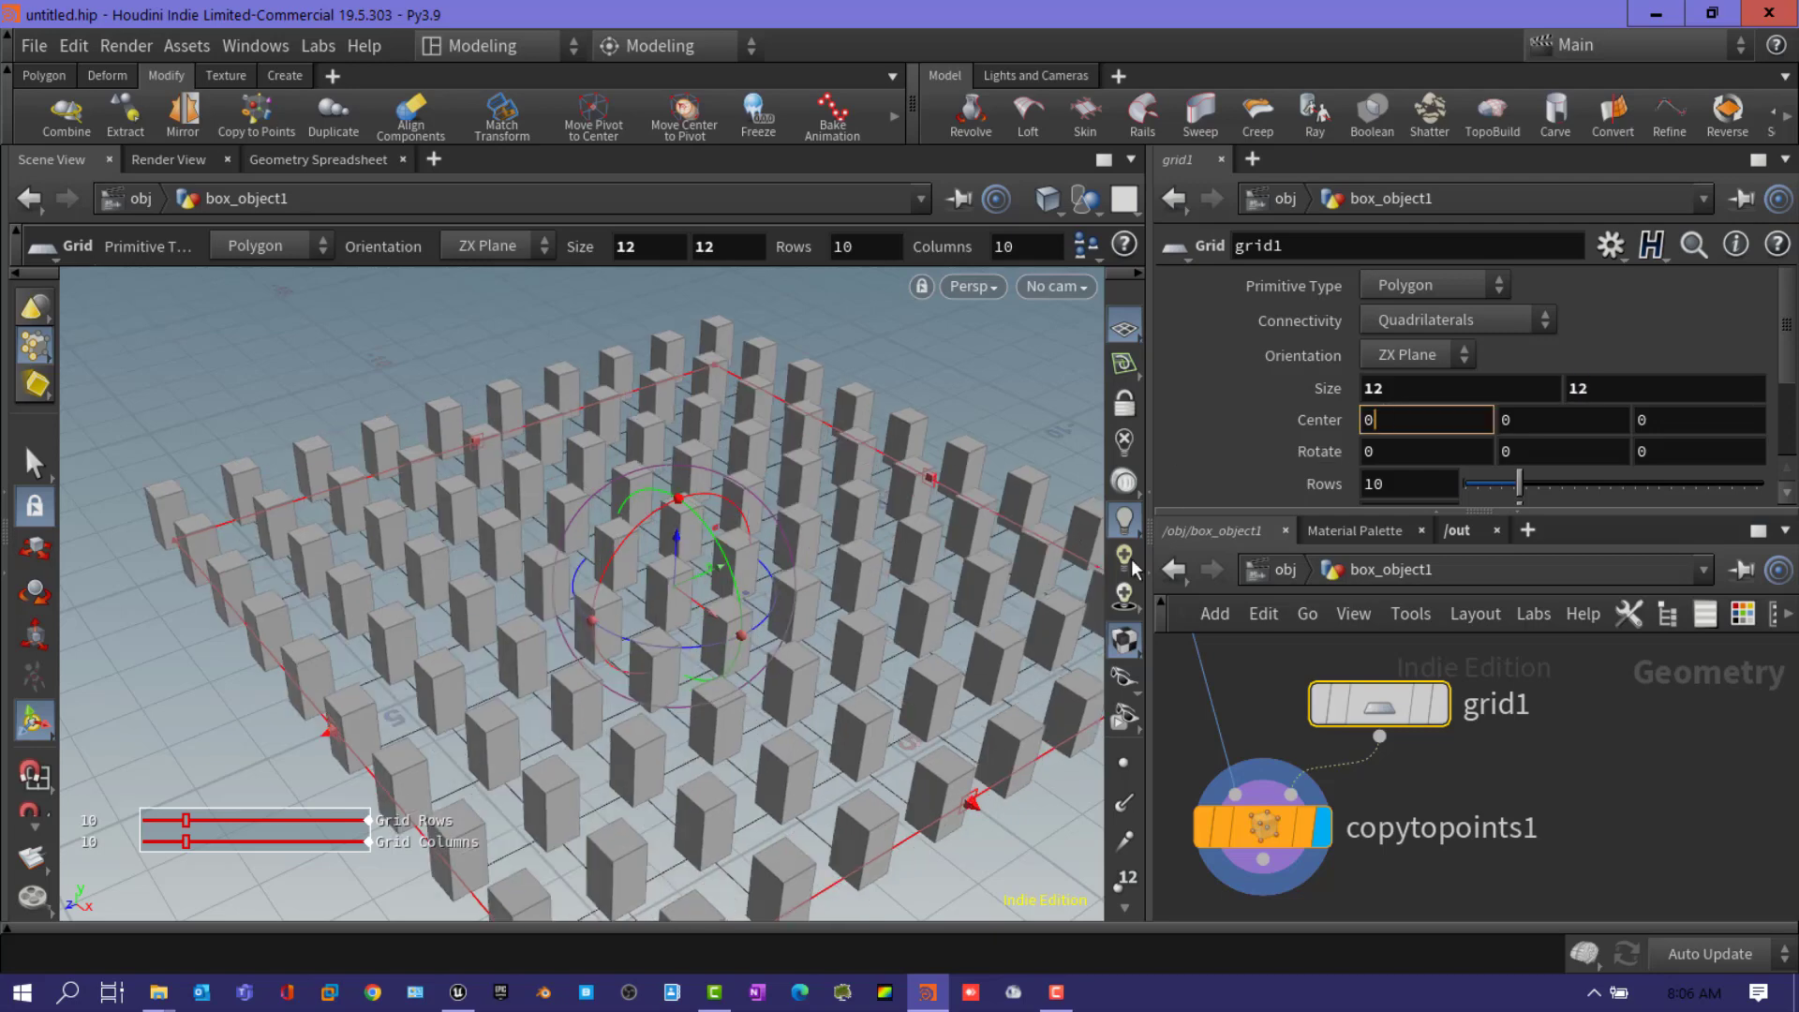
click(1266, 827)
click(1344, 699)
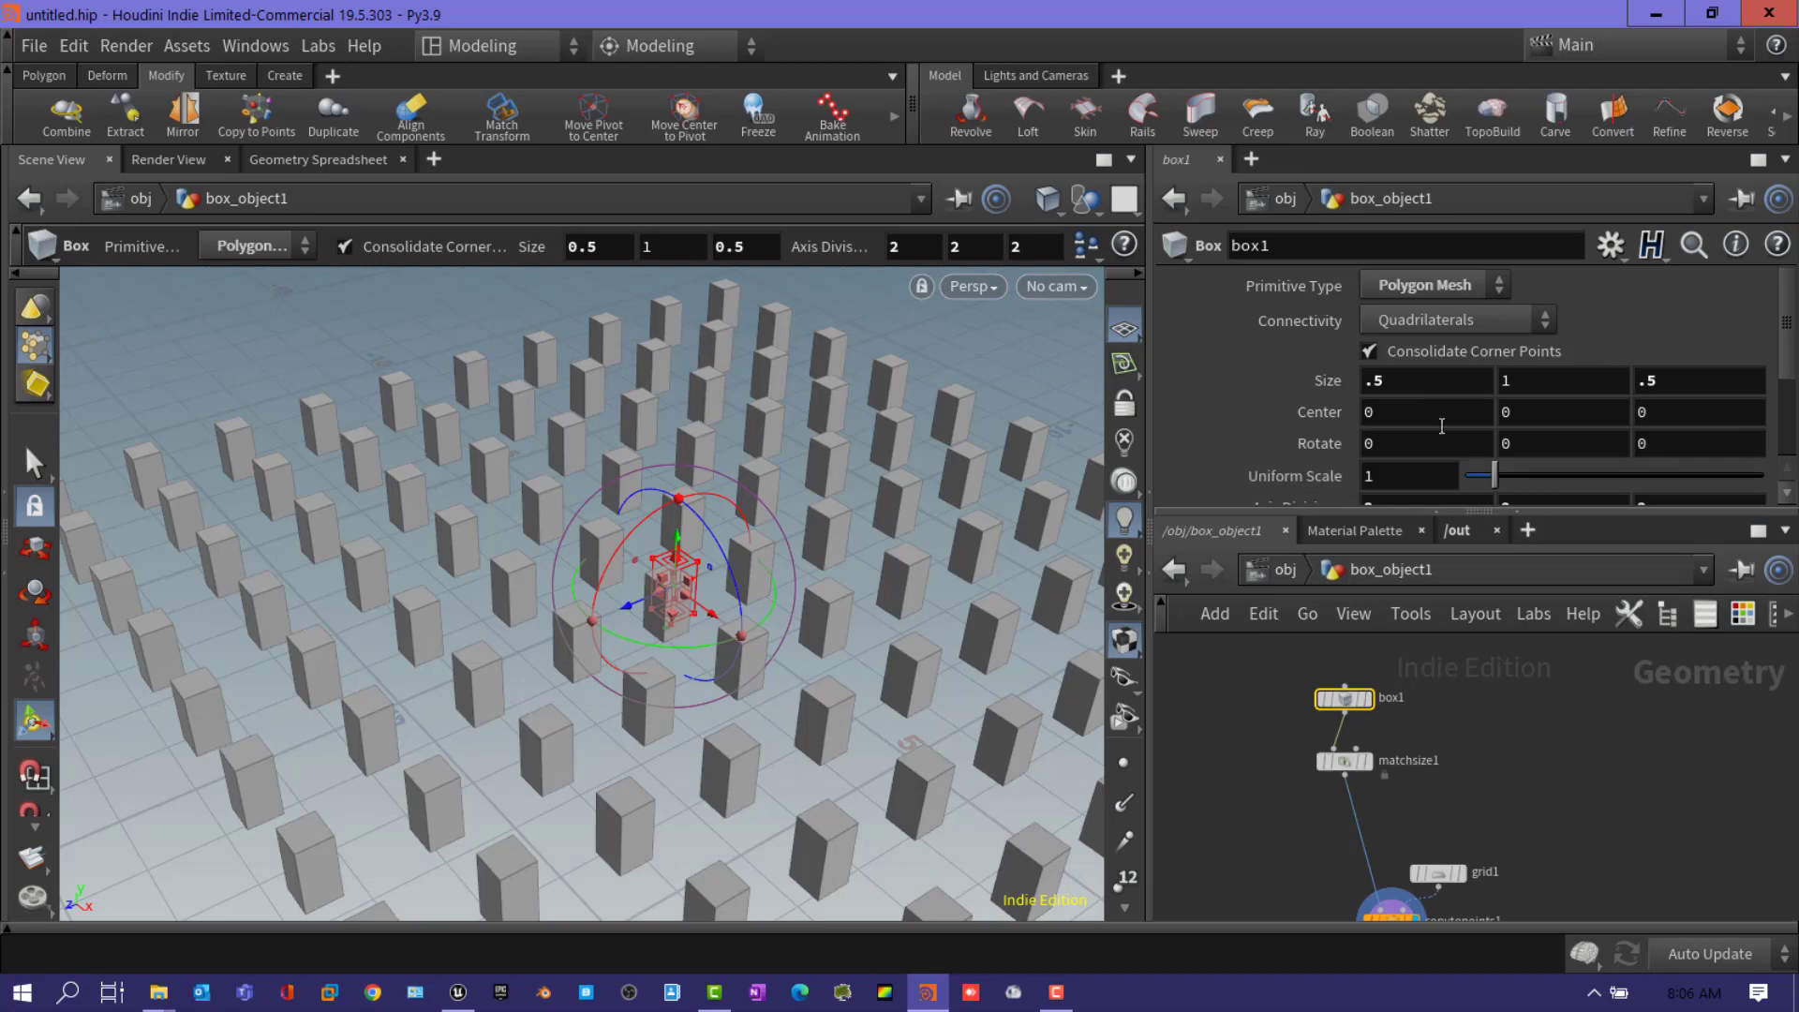
- Set box height to 2 and insert a Scatter node between the grid and the copy
double_click(1514, 380)
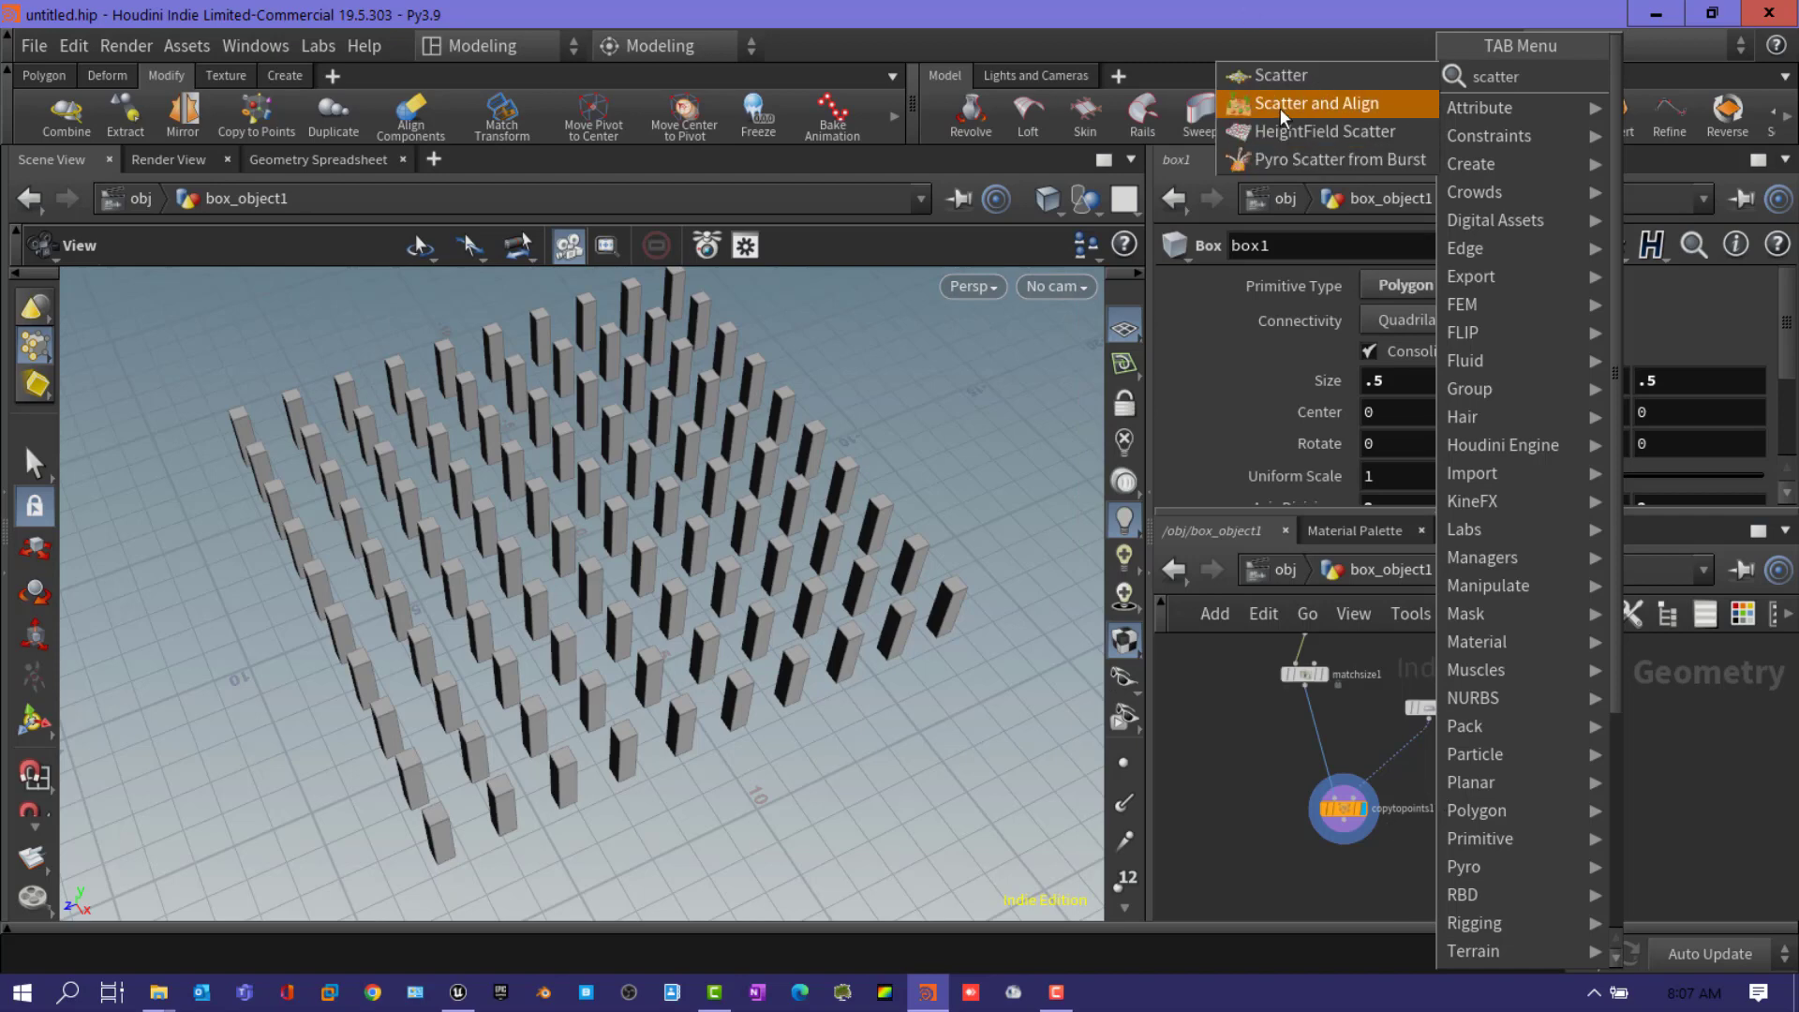
click(1280, 74)
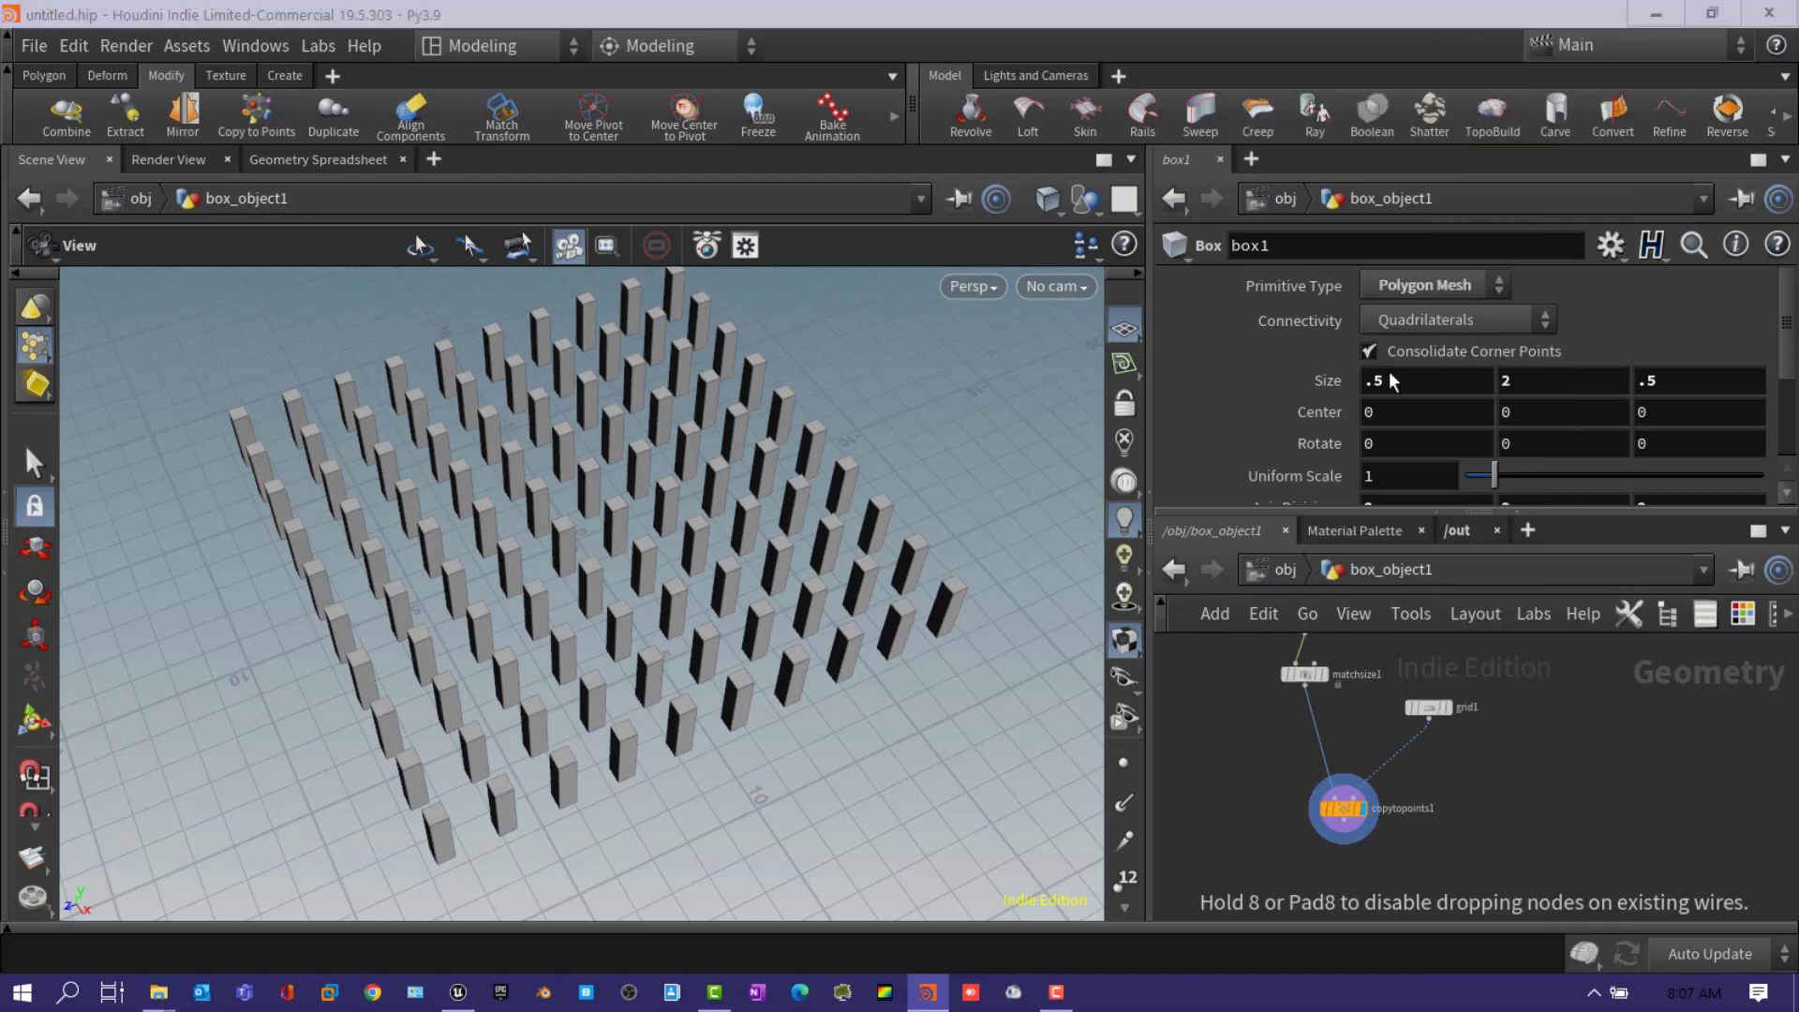
click(1409, 763)
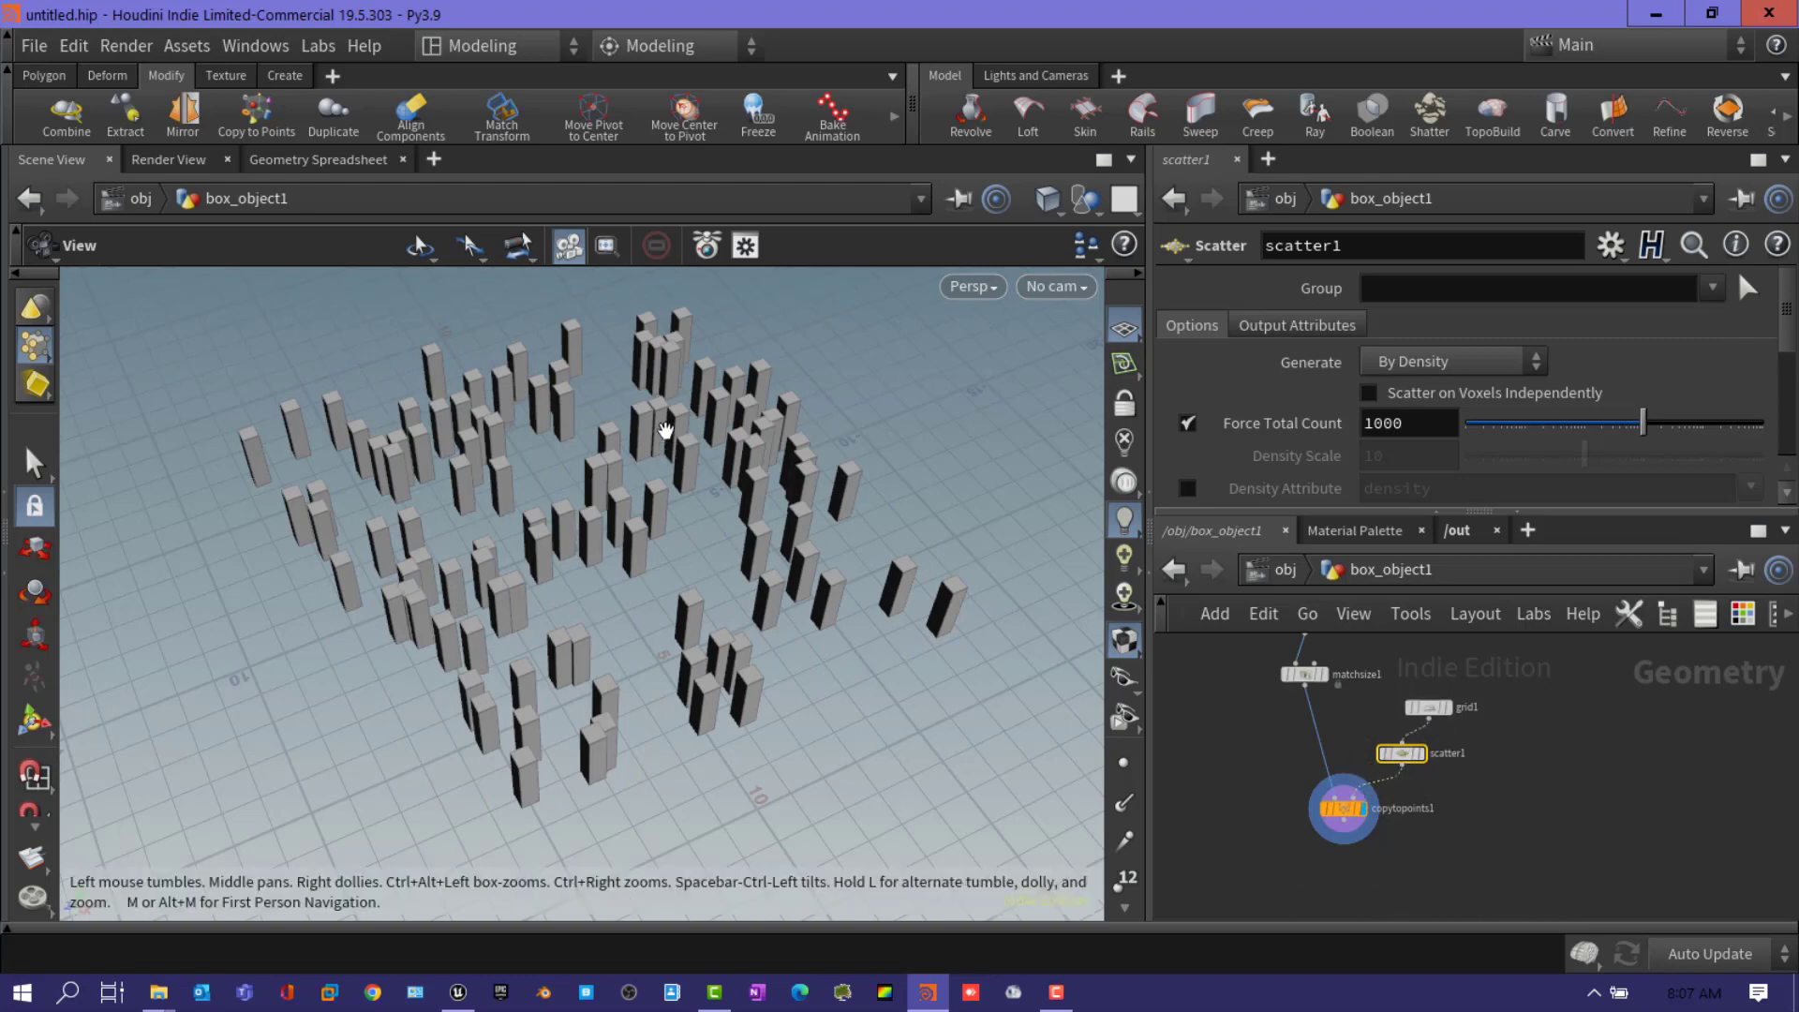
mouse_move(676, 412)
mouse_down()
mouse_move(934, 478)
mouse_move(691, 574)
mouse_move(621, 440)
mouse_move(925, 532)
mouse_move(703, 615)
mouse_move(675, 534)
mouse_up()
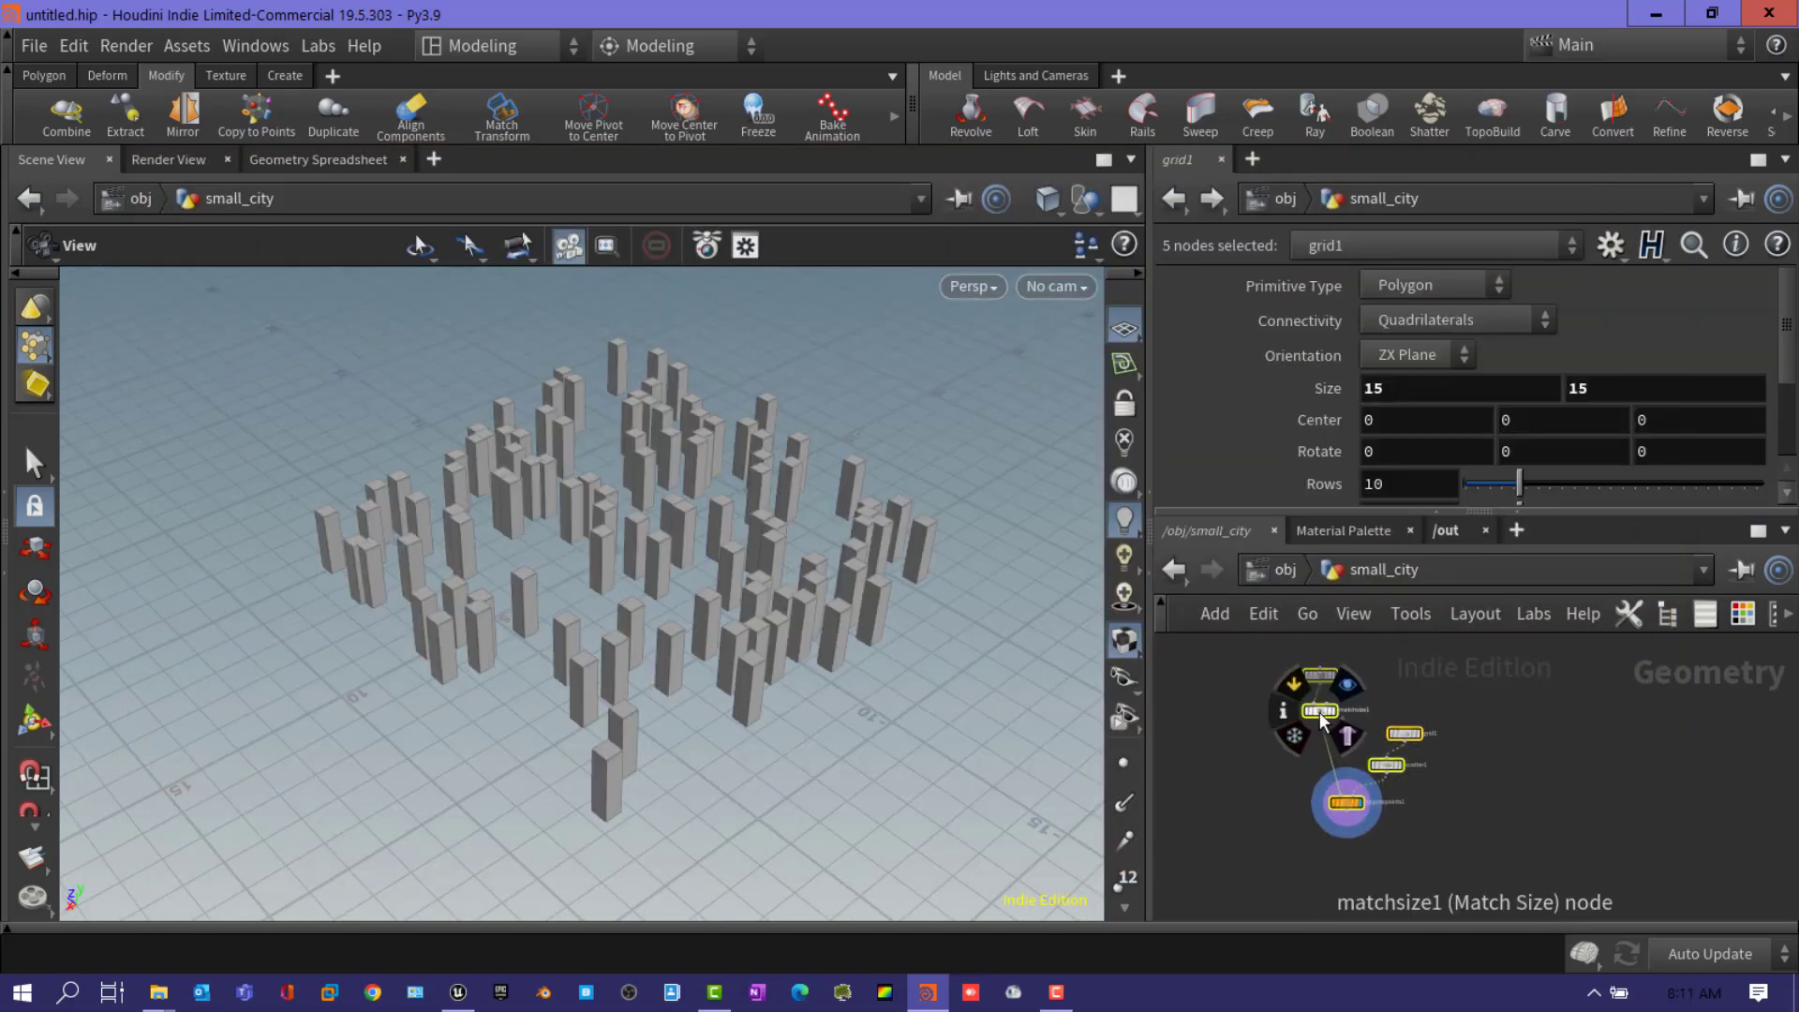
- Create a new digital asset named city from the matchsize1 node
right_click(1322, 714)
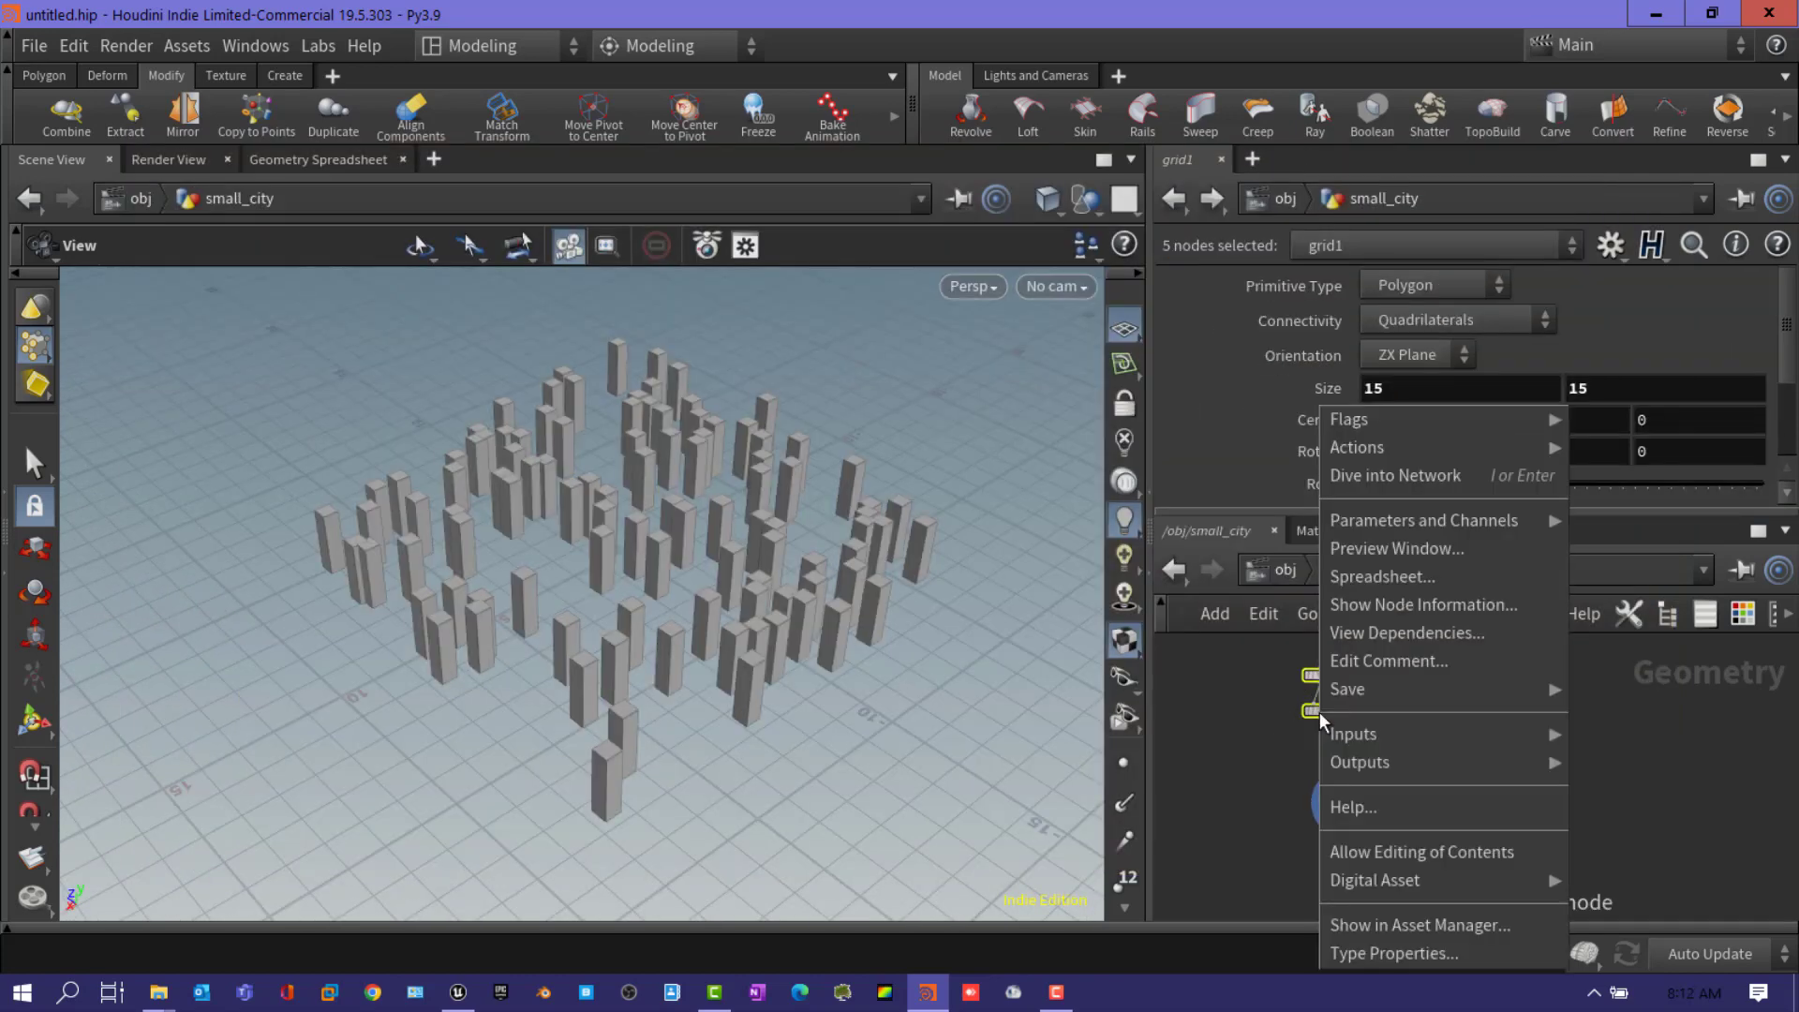
click(1602, 758)
key(BackSpace)
text(city)
click(1130, 747)
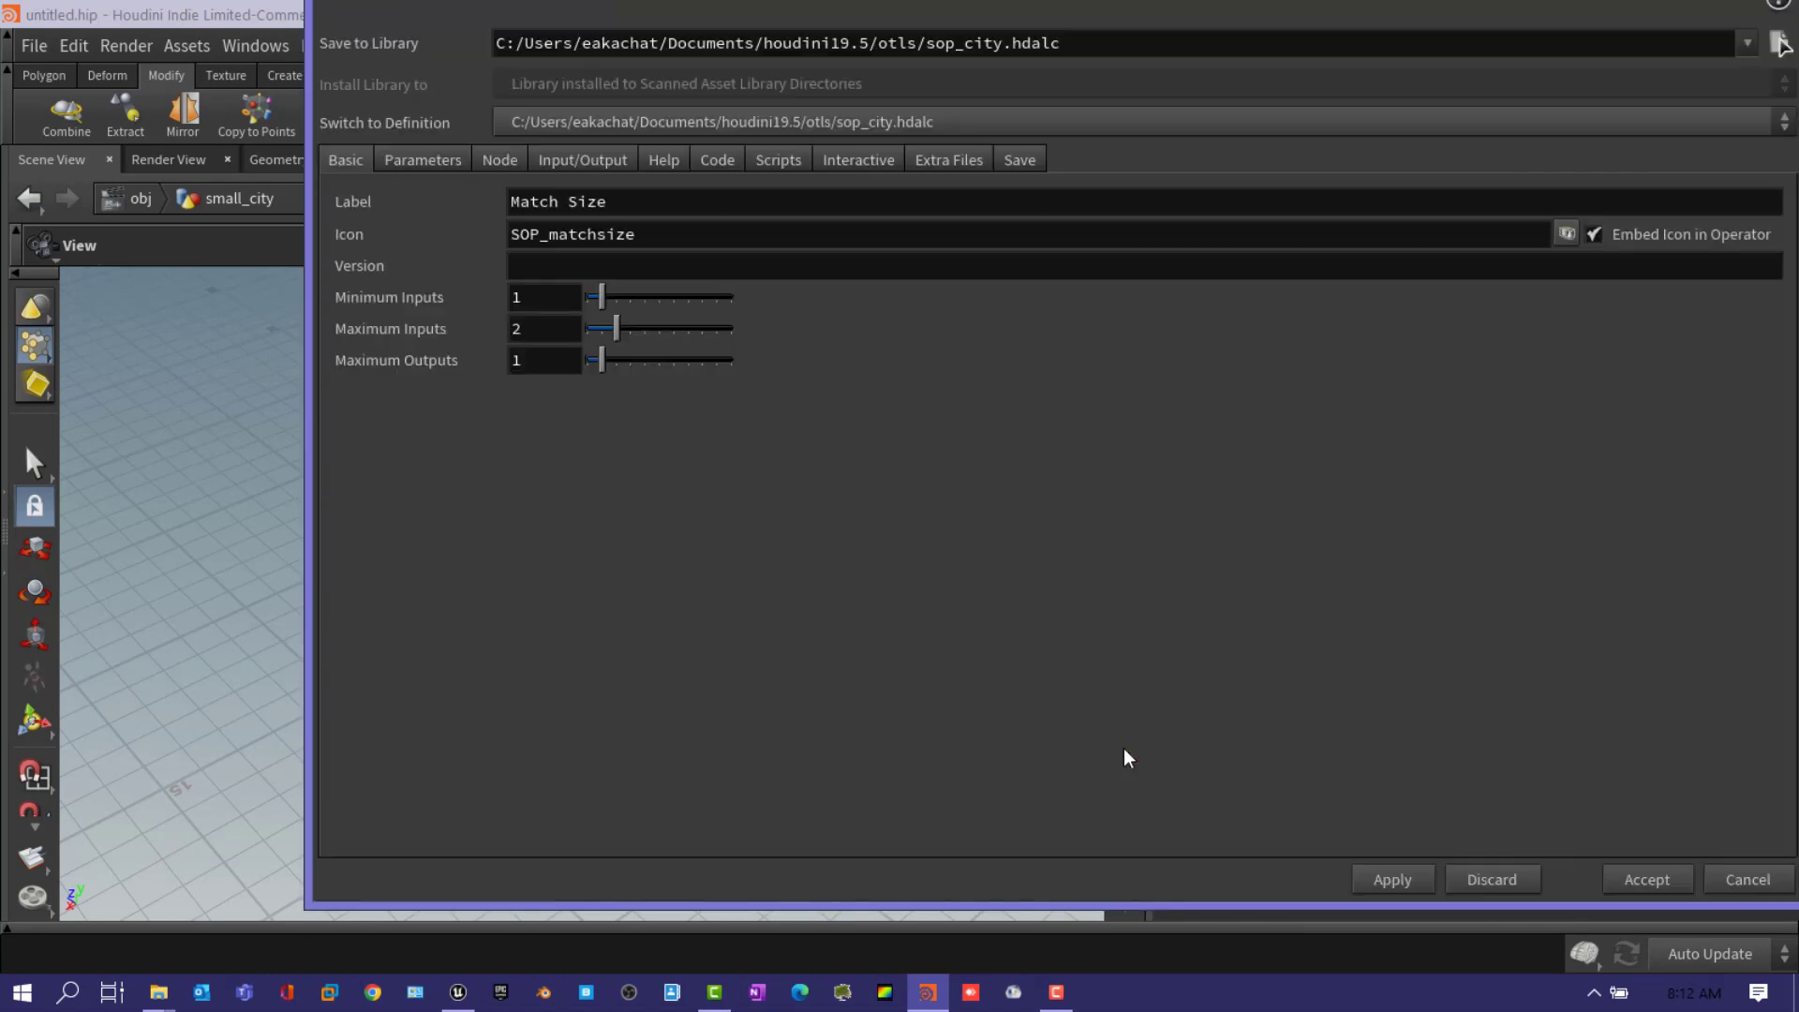
- Set the asset label to city, apply and accept, then revisit its type properties
double_click(655, 206)
text(city)
click(423, 160)
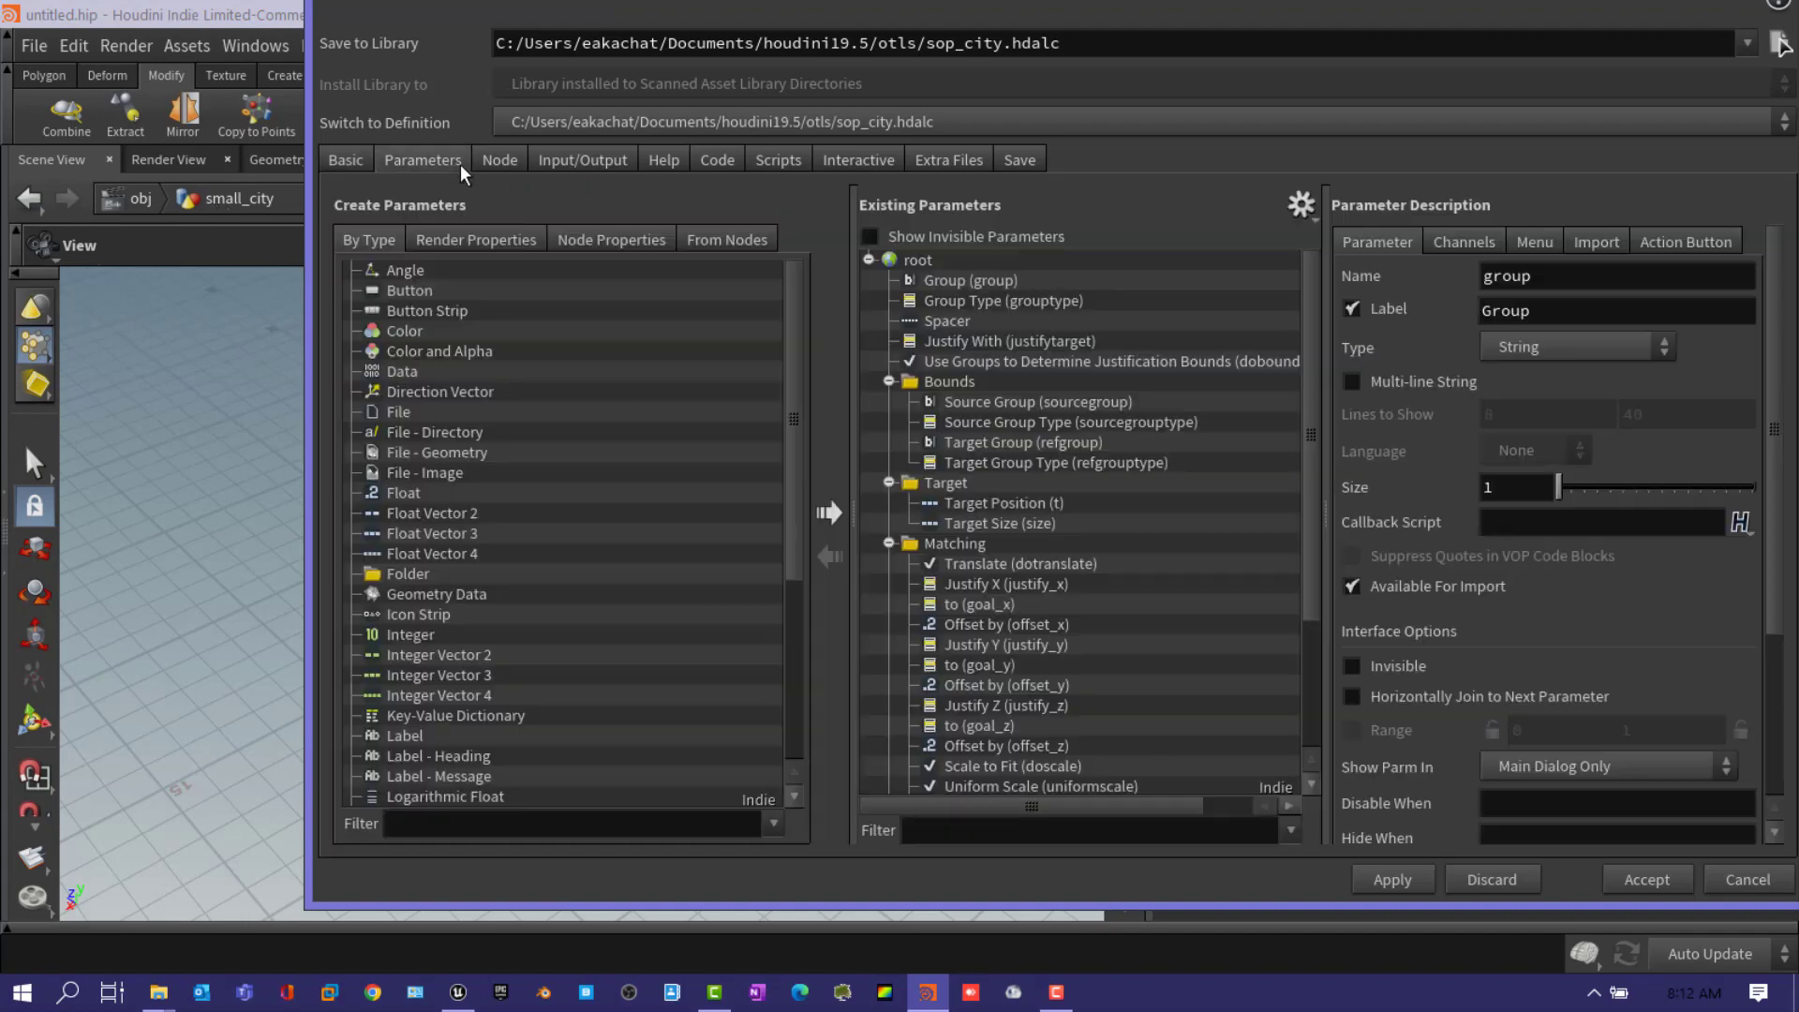
click(343, 159)
click(1391, 878)
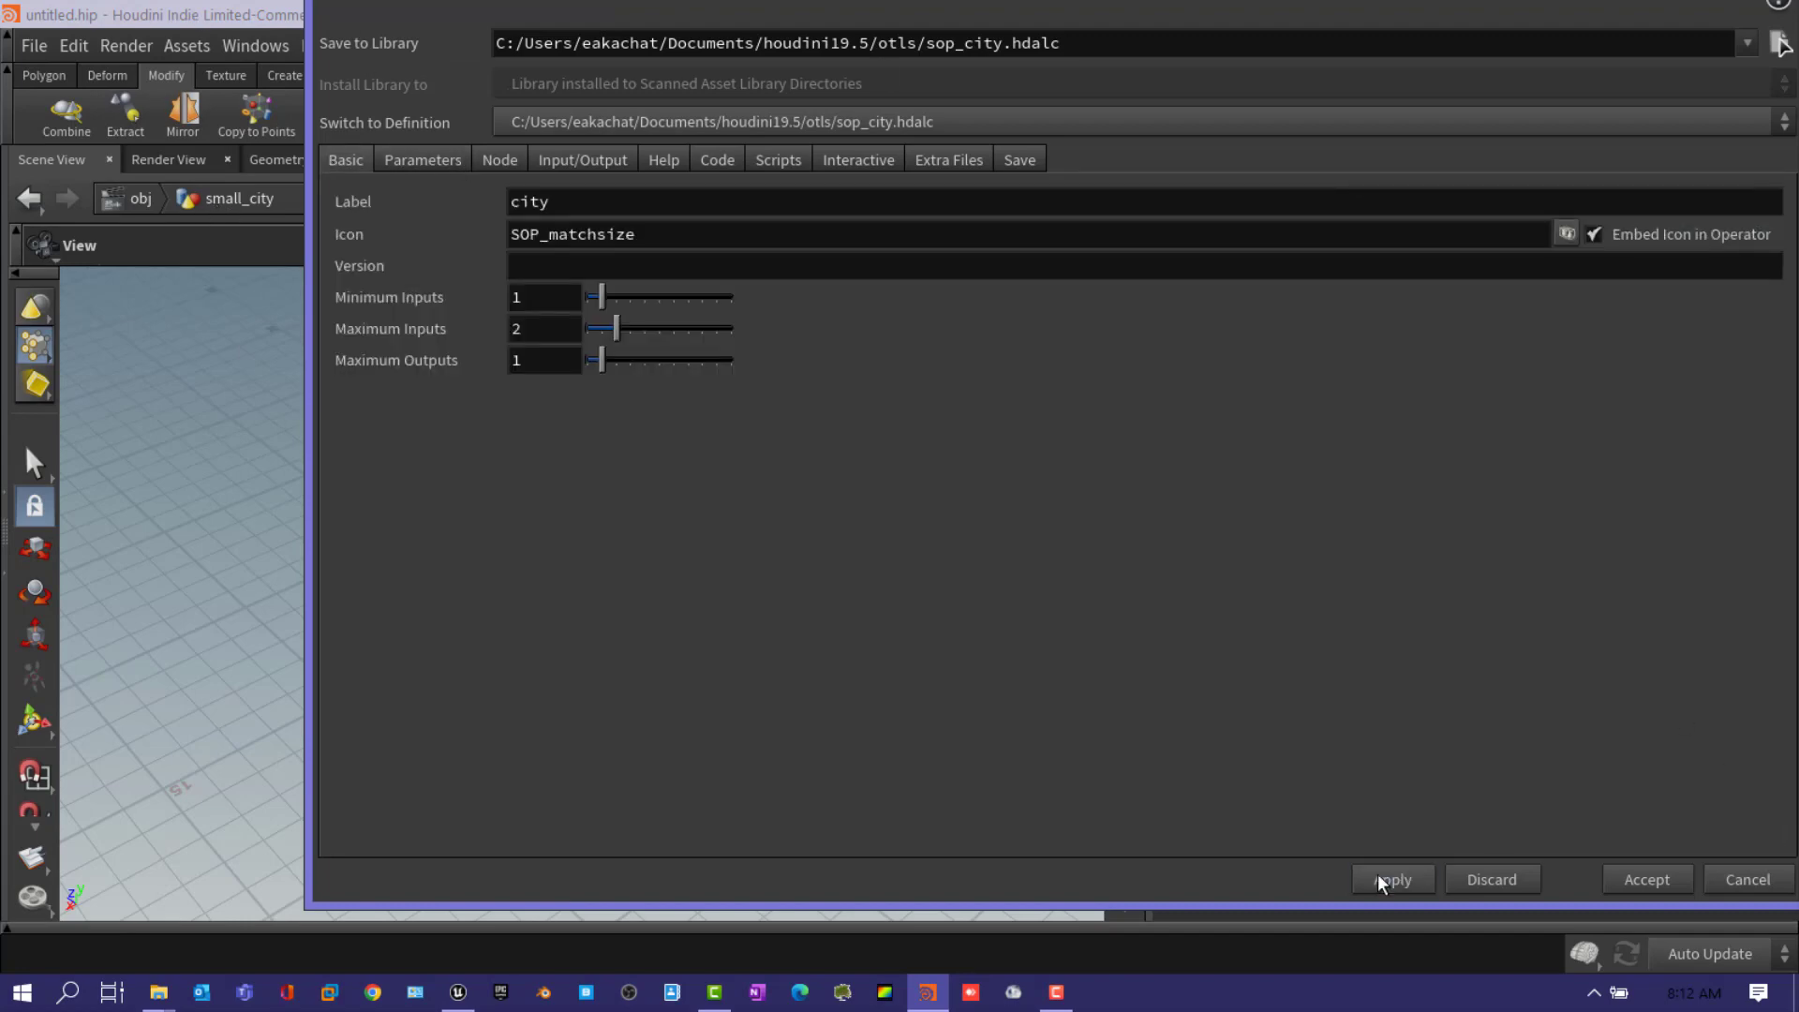
click(1646, 879)
click(186, 45)
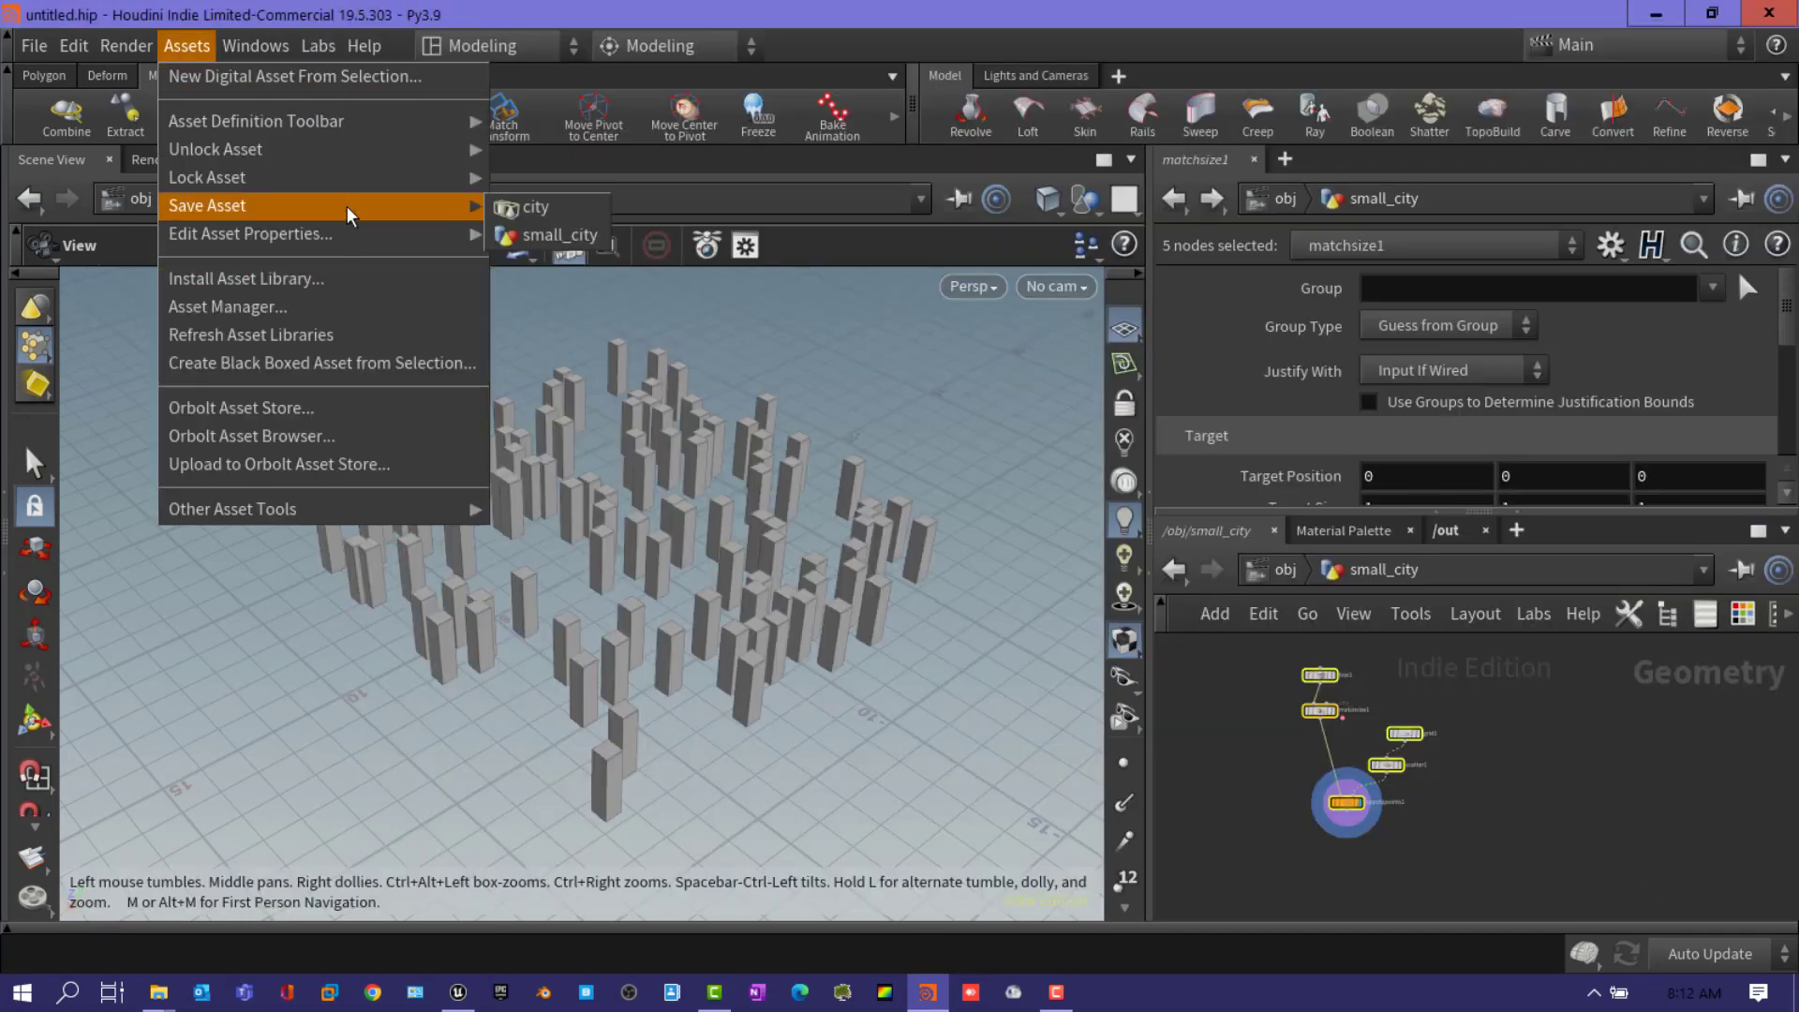
click(535, 237)
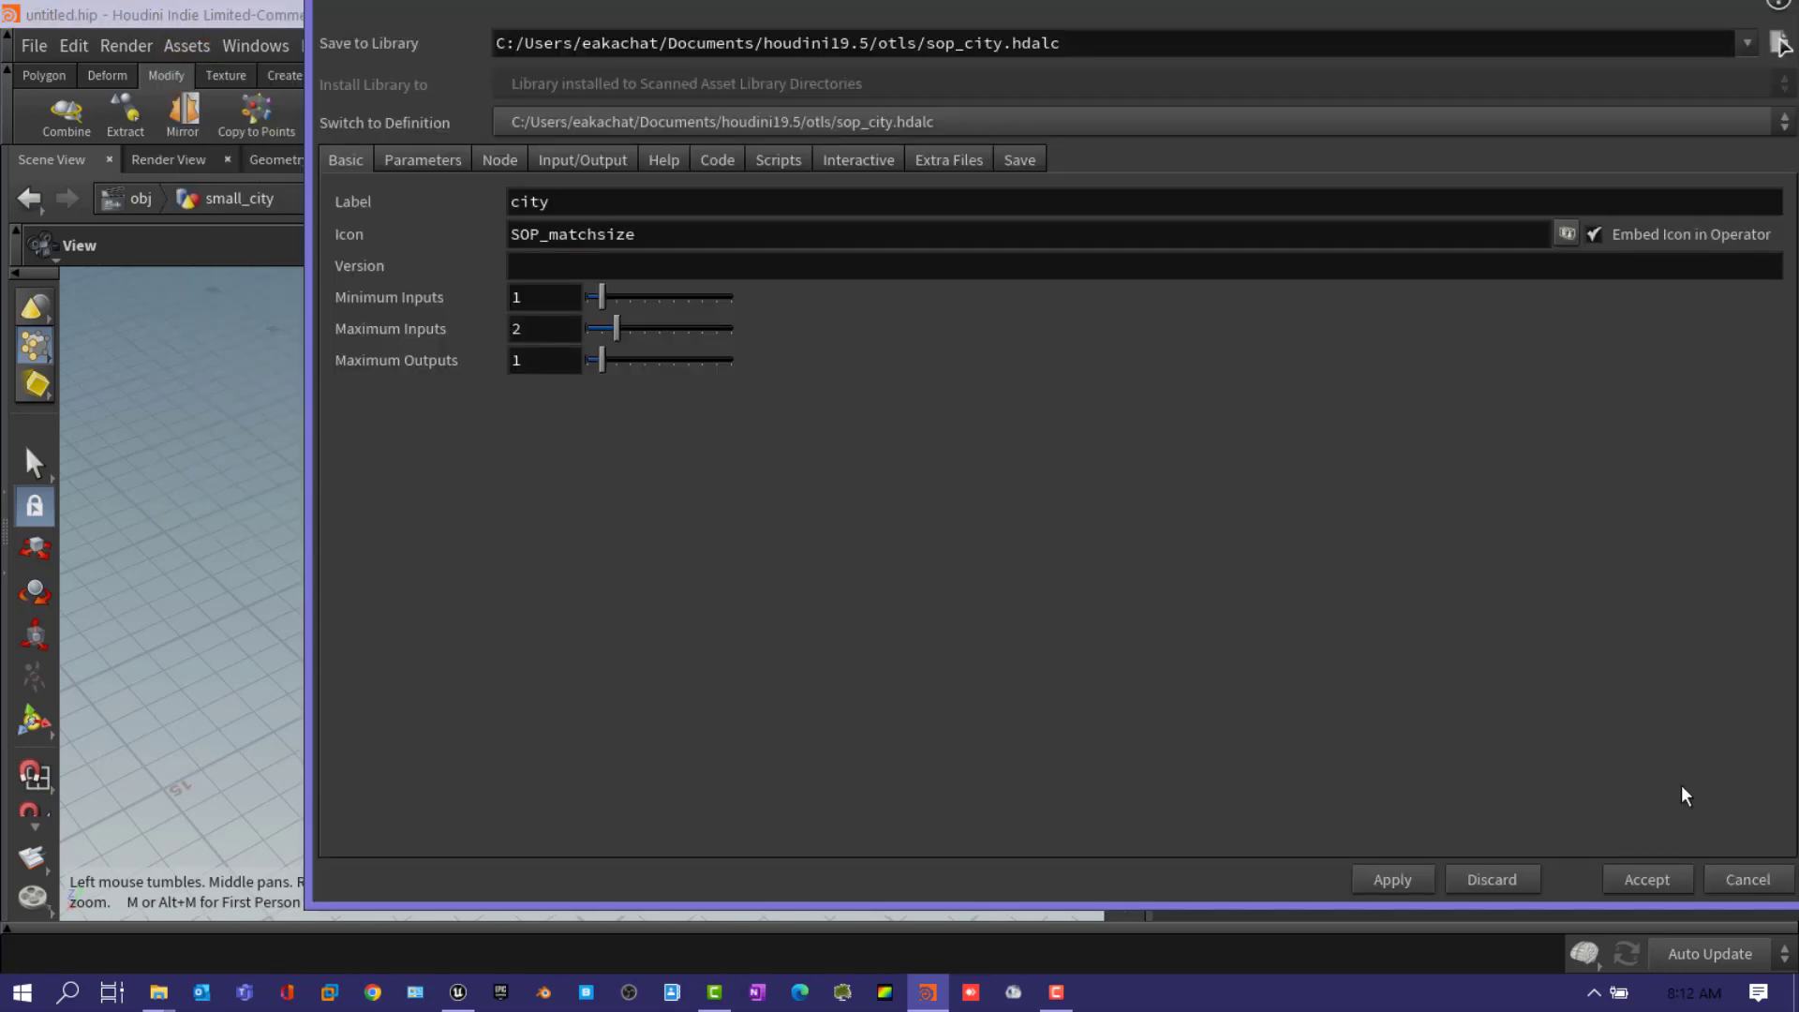
click(1739, 877)
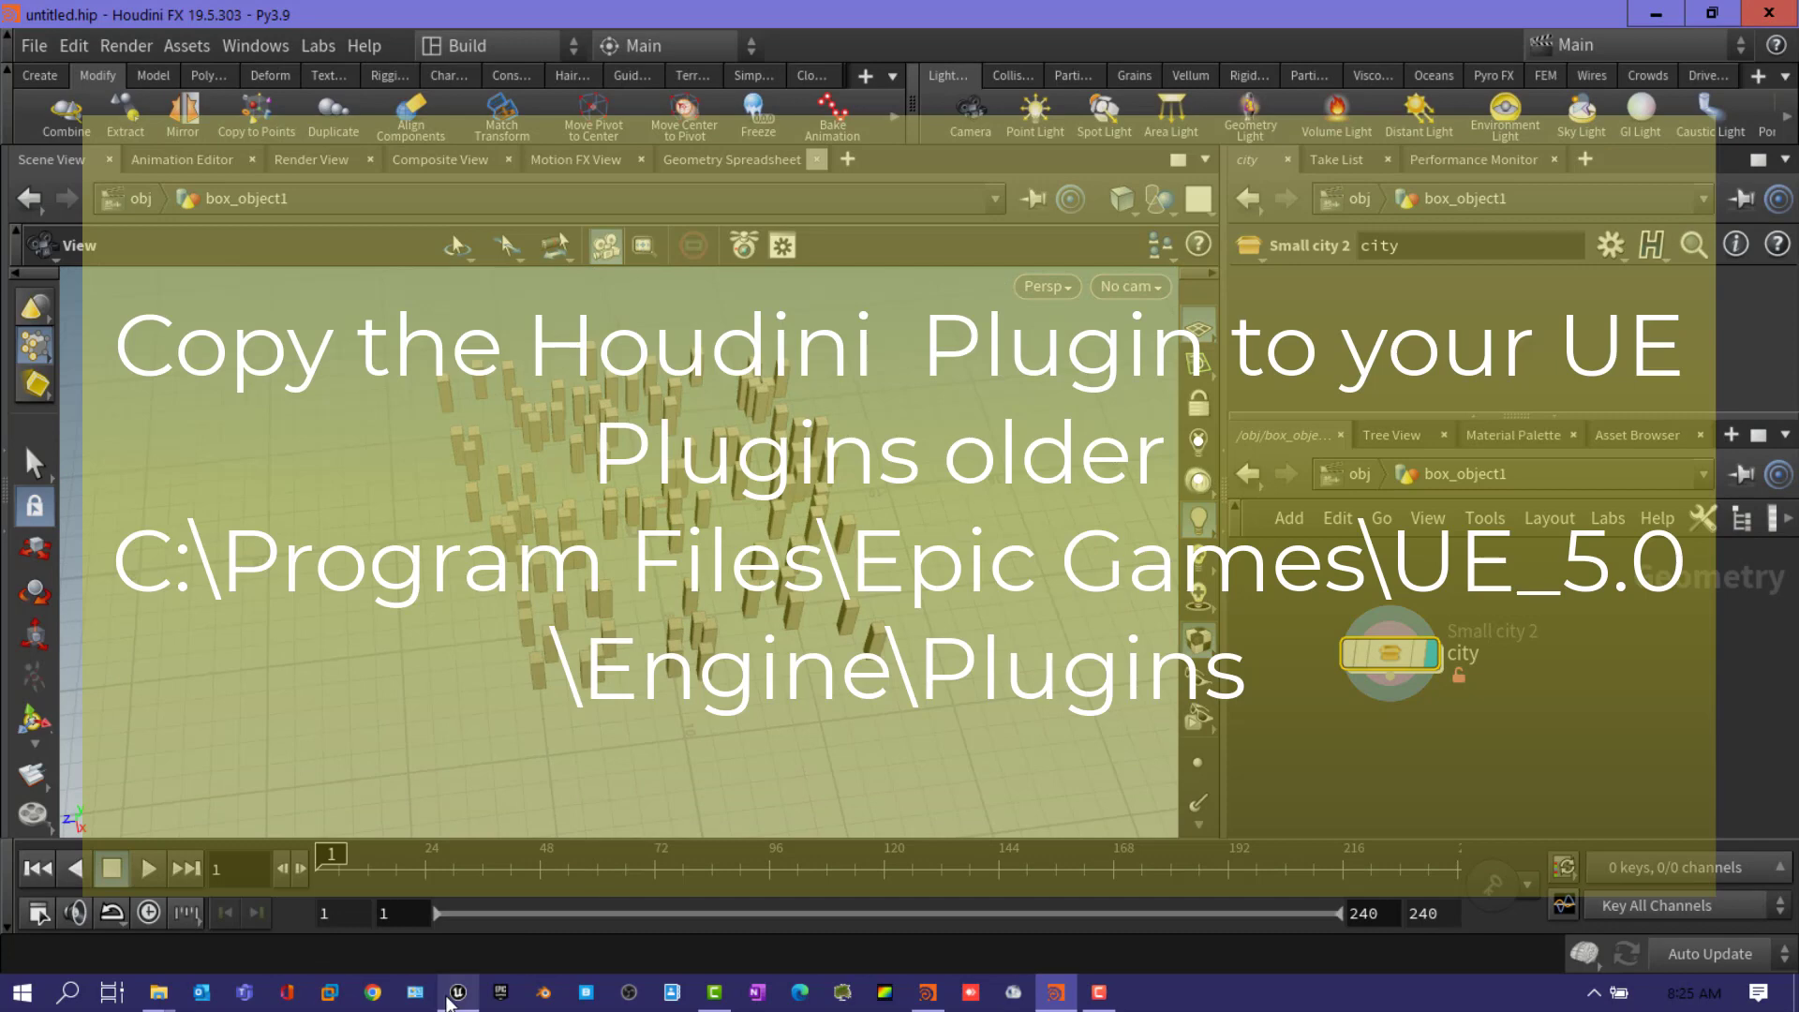
- Switch to Unreal Engine and open the Houdini Engine menu
click(459, 993)
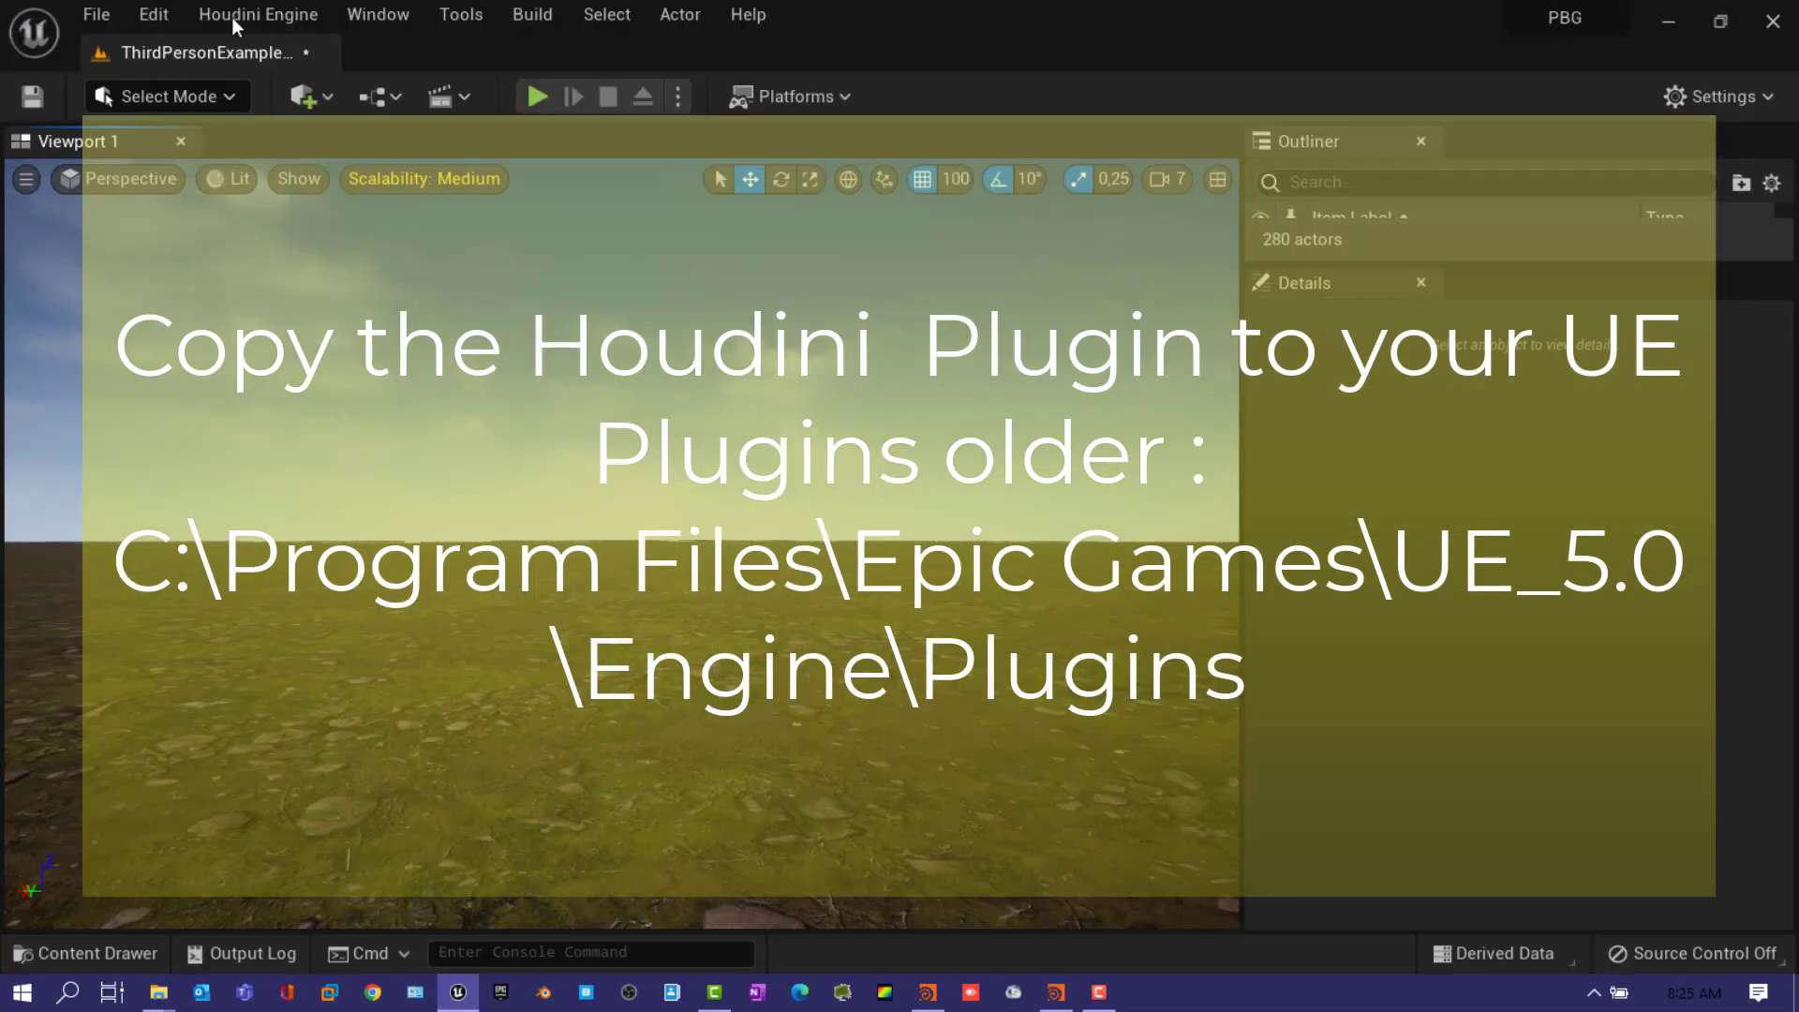
click(267, 18)
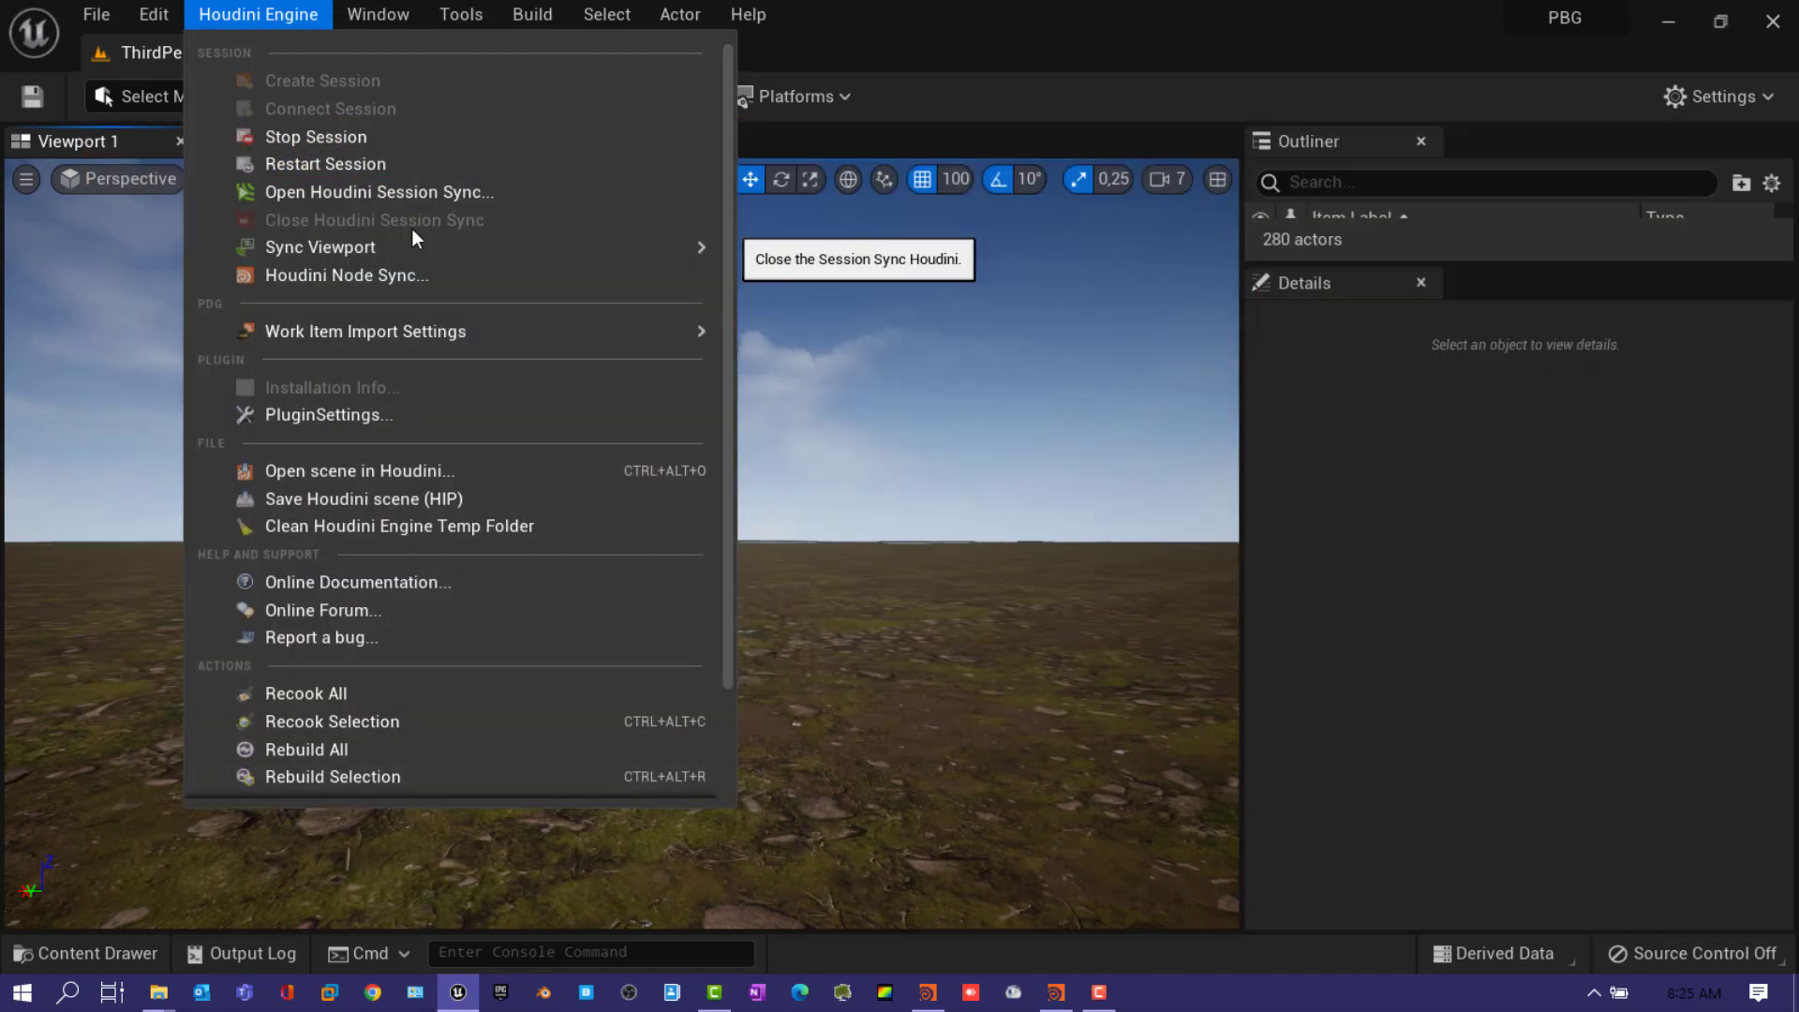
- Import small_city_2.hda into the HDA folder and drag it into the level
click(464, 201)
click(99, 14)
click(84, 951)
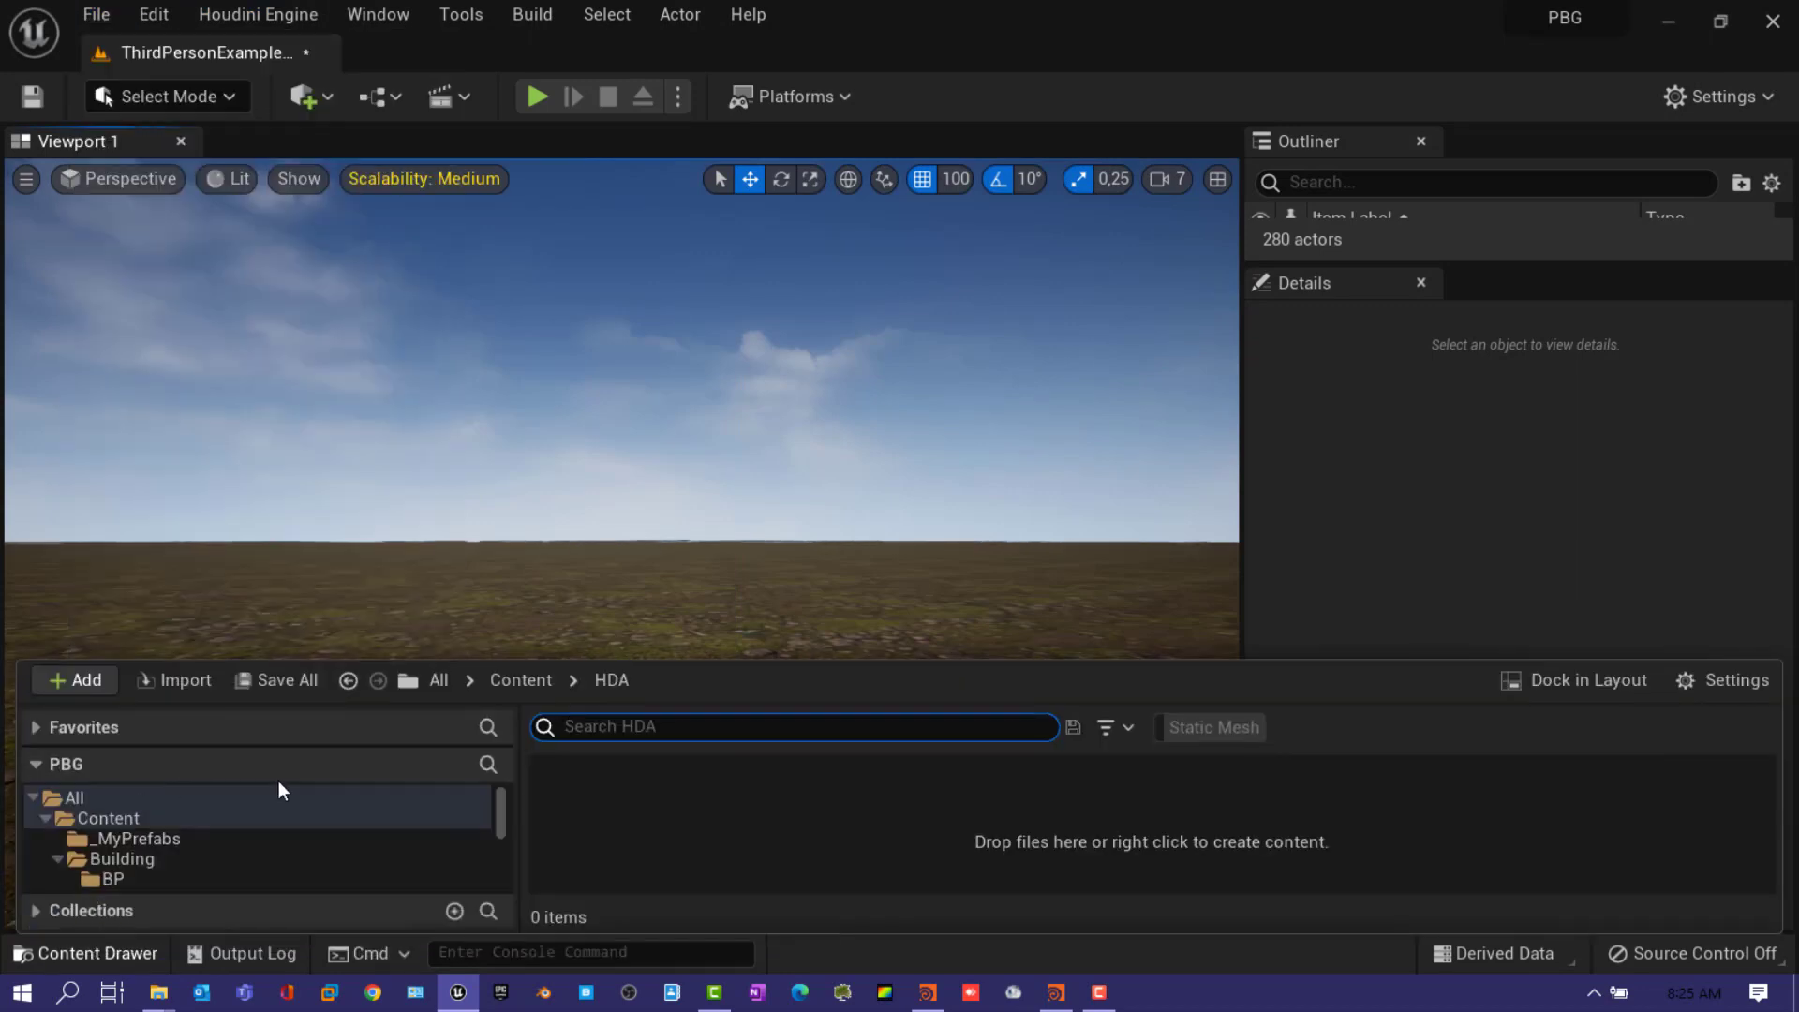
click(175, 683)
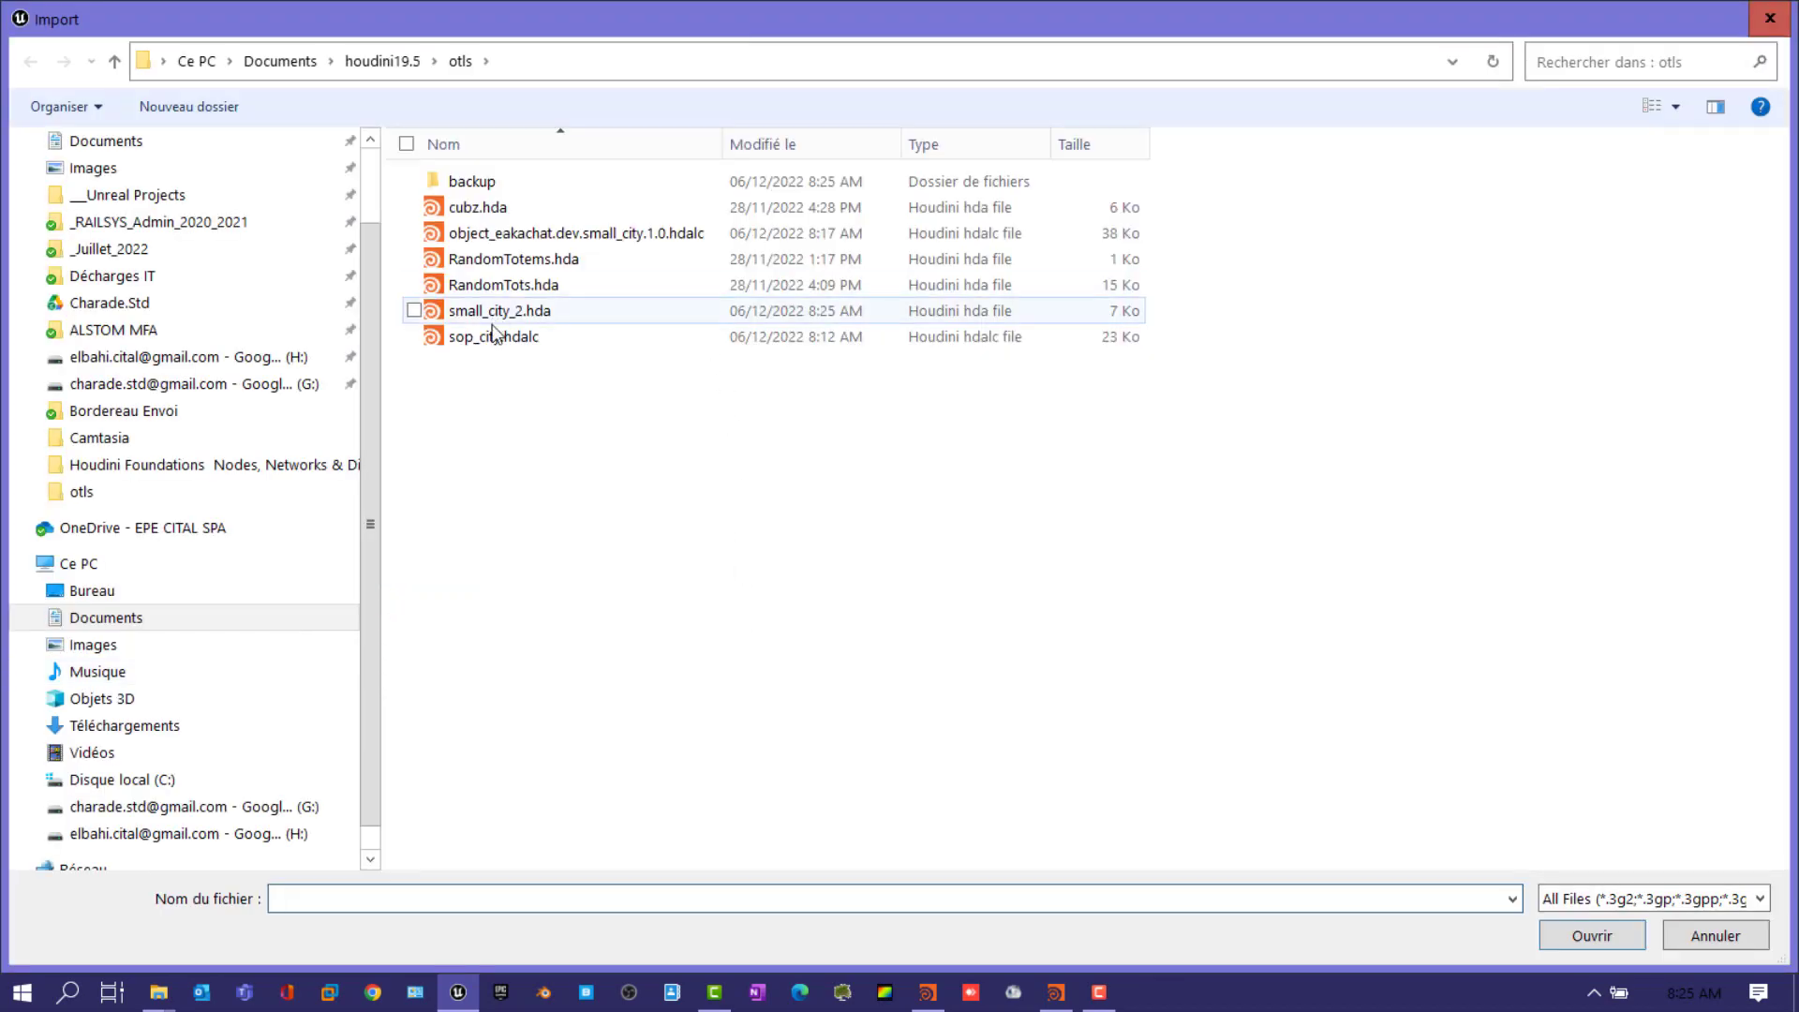
click(498, 311)
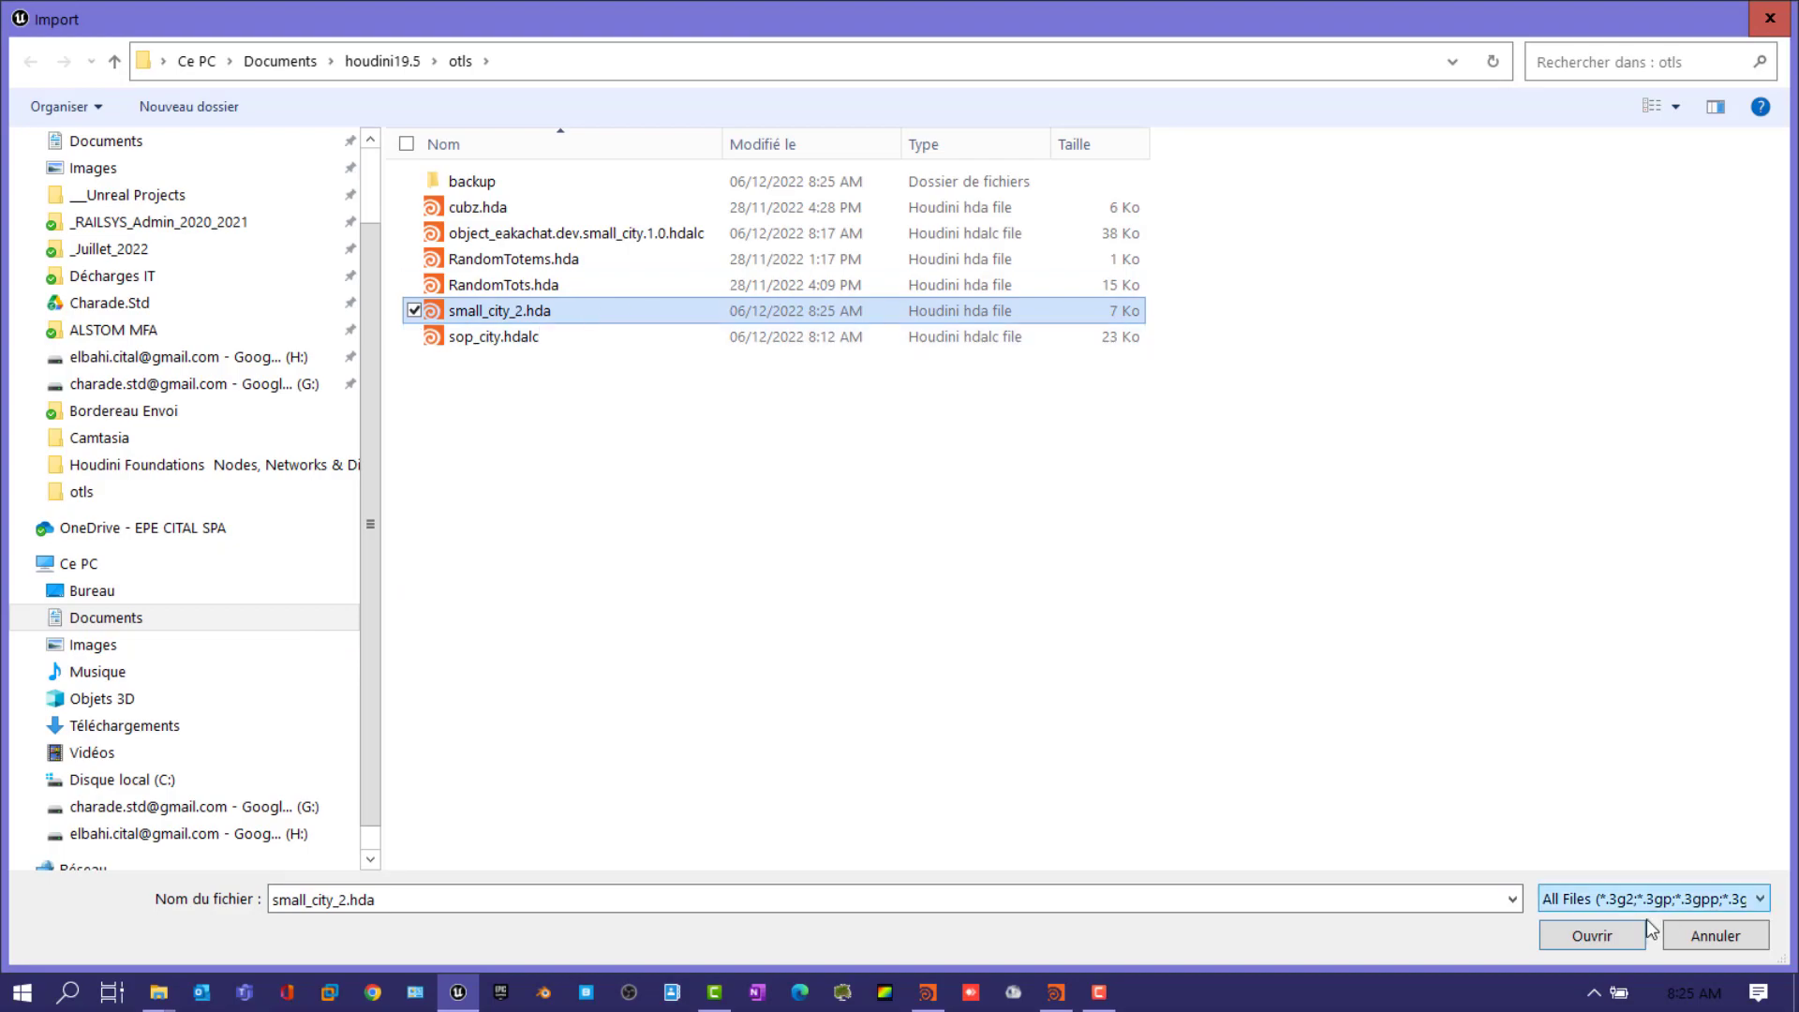
click(1591, 936)
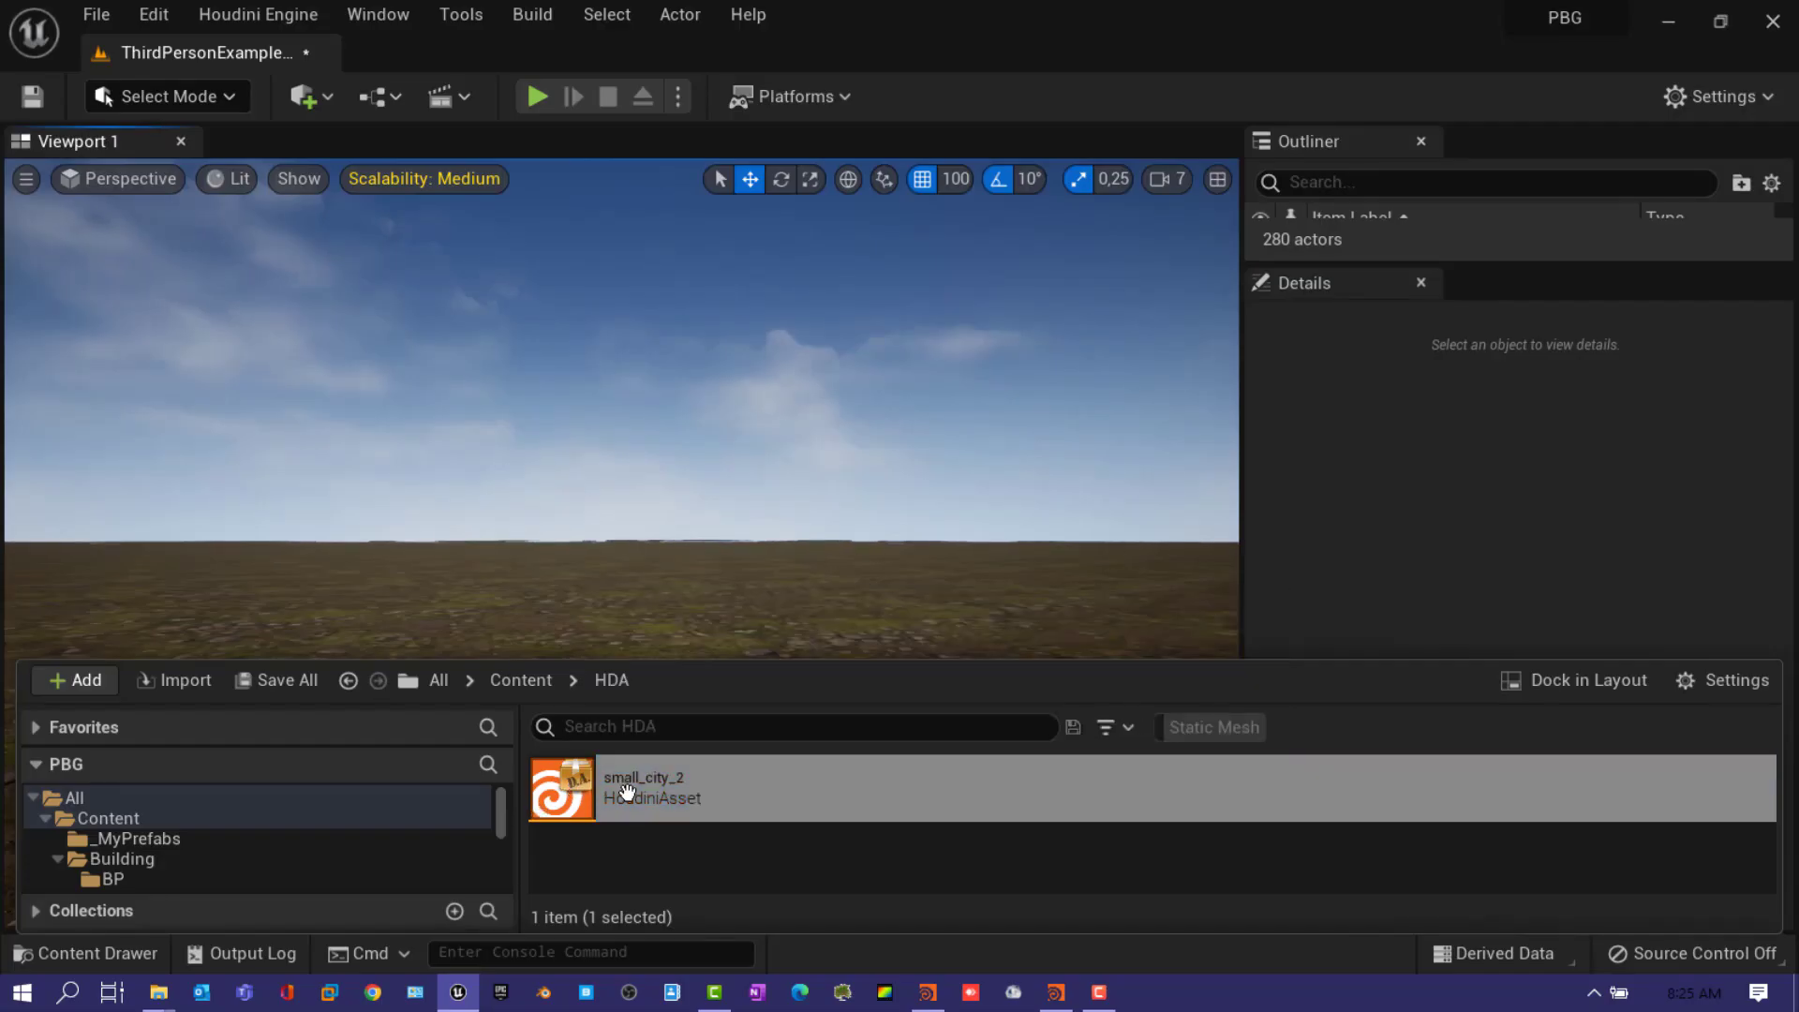
drag(580, 784, 573, 604)
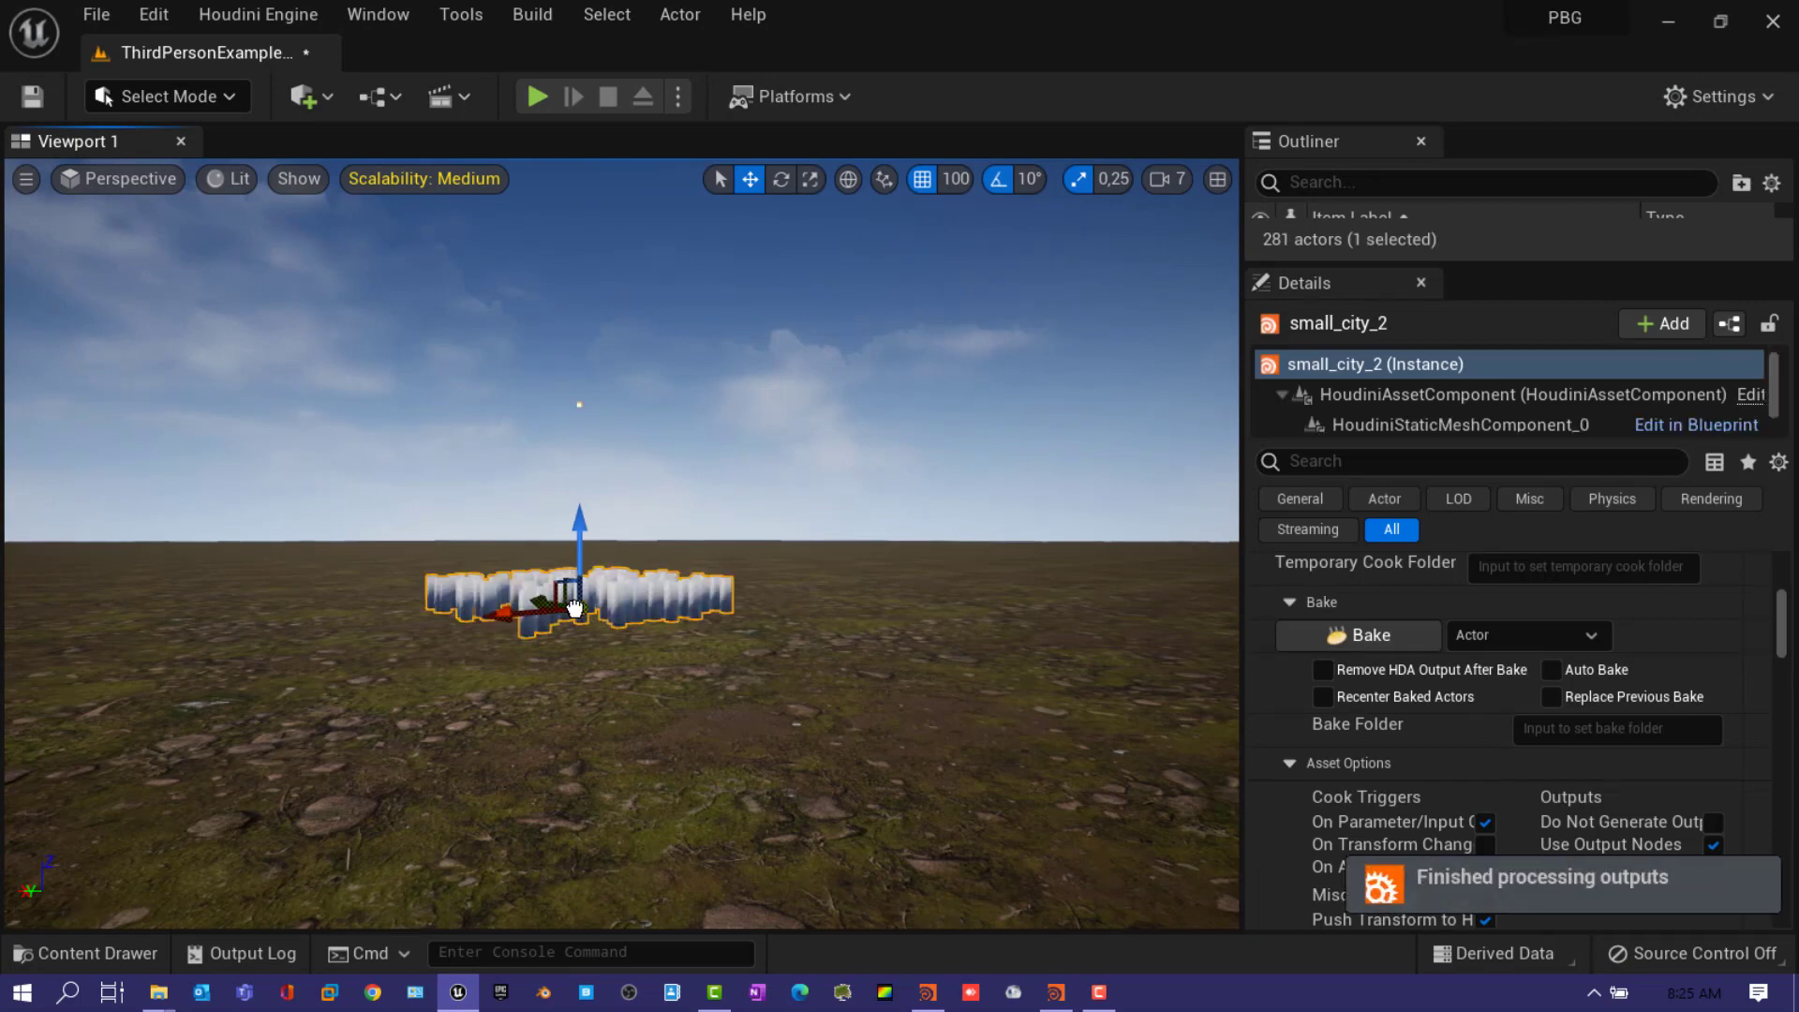
right_drag(788, 562, 675, 422)
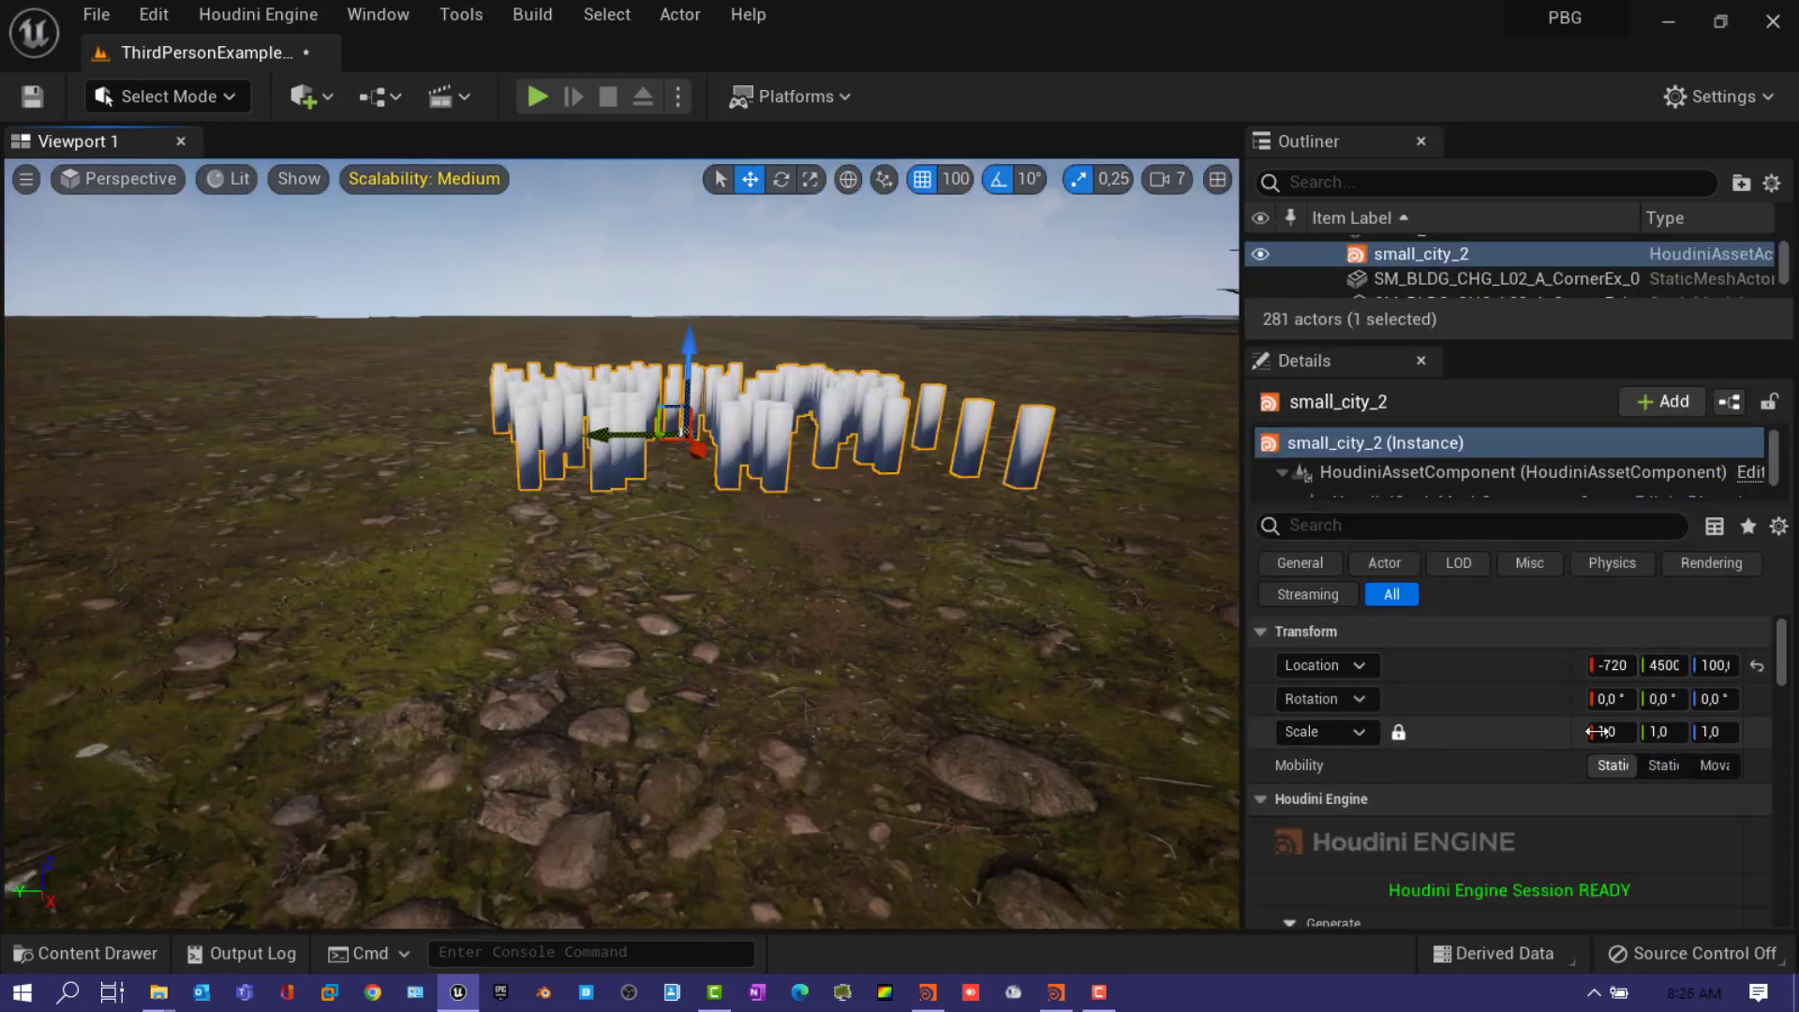
- Set grid1 rows and columns to 21 and its size to 20 by 20
click(1608, 732)
text(15)
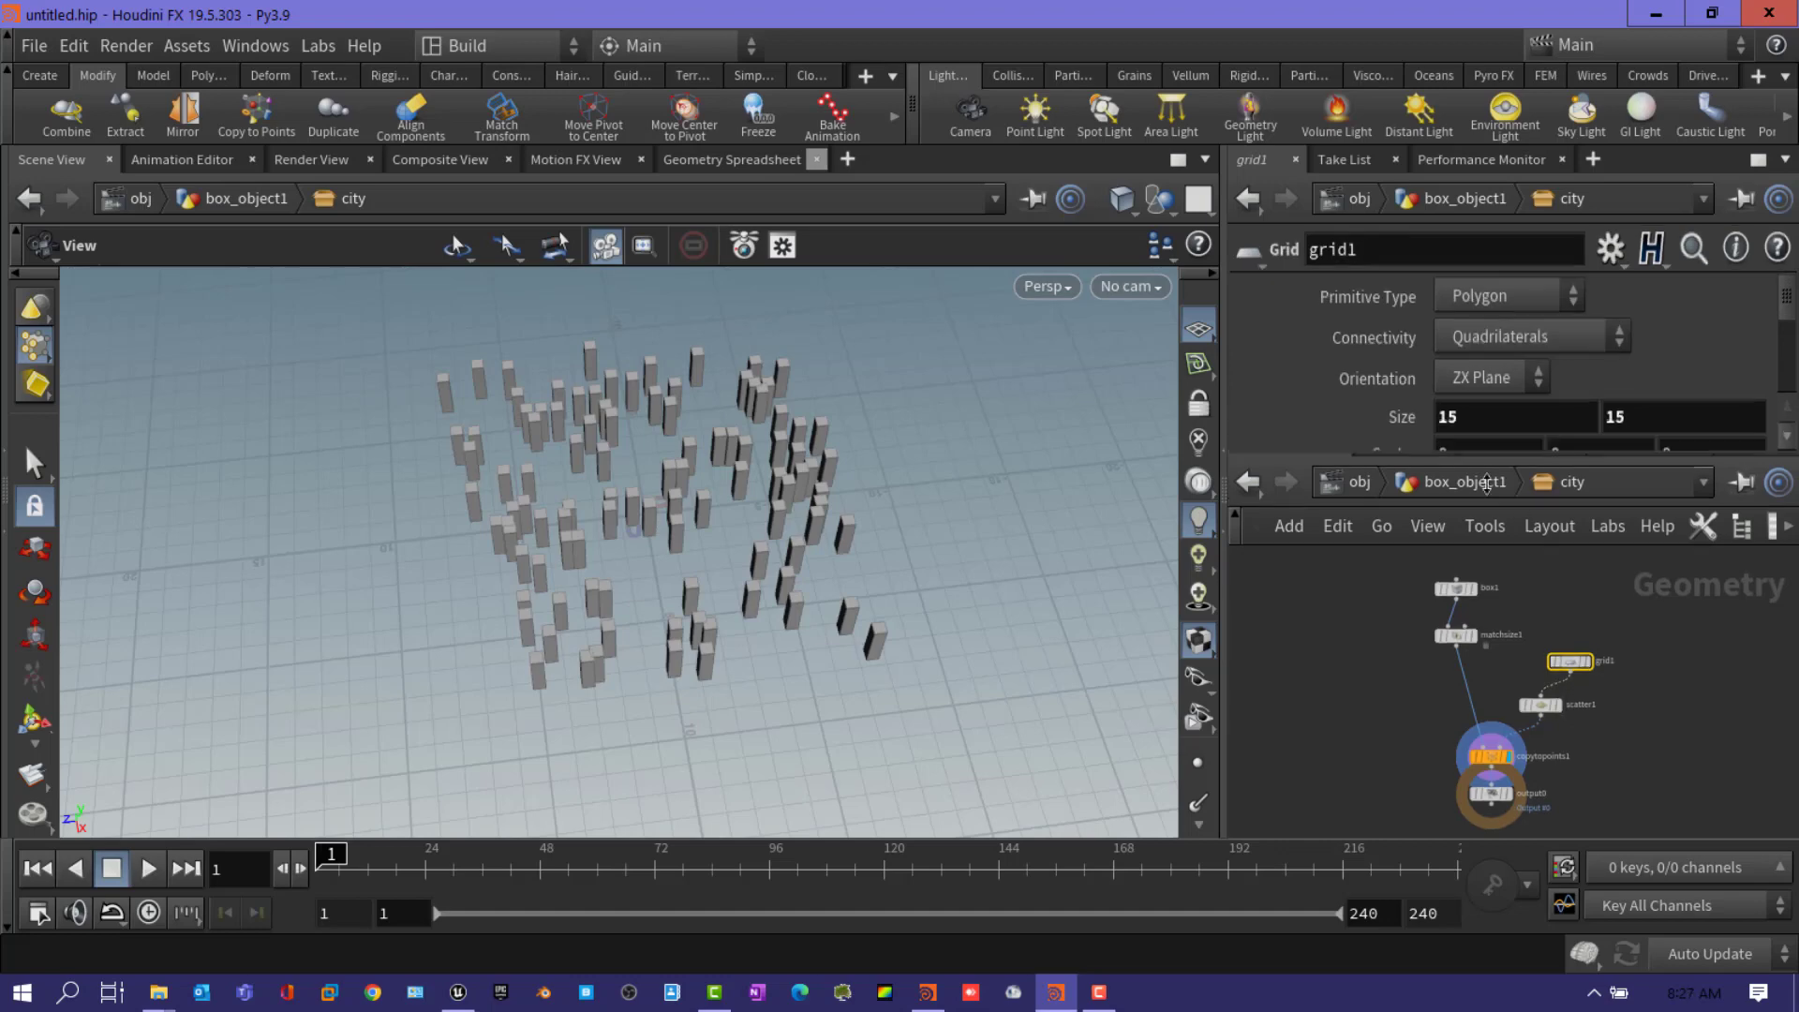
mouse_move(1493, 576)
mouse_down()
mouse_move(1493, 559)
mouse_move(1630, 524)
mouse_move(1635, 485)
mouse_up()
click(1491, 389)
text(20)
key(Tab)
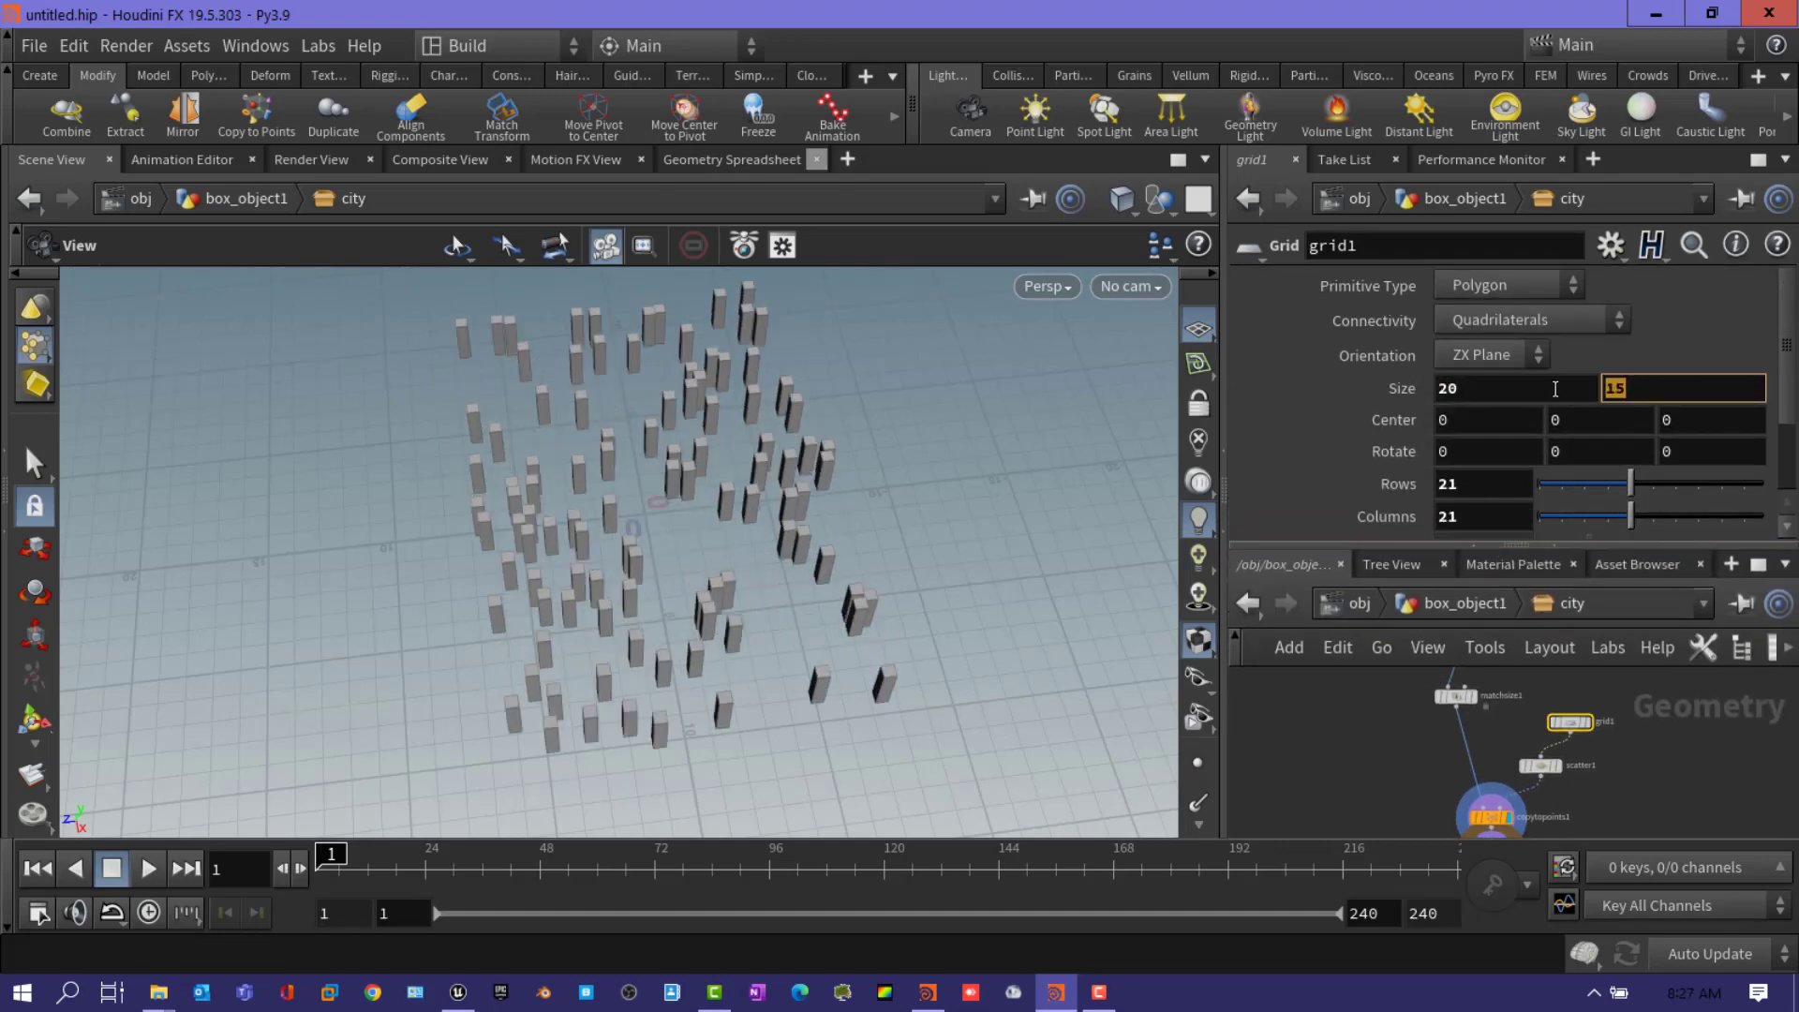
text(20)
key(Tab)
- Set the box size to 0.6 × 3 × 0.5
click(1572, 721)
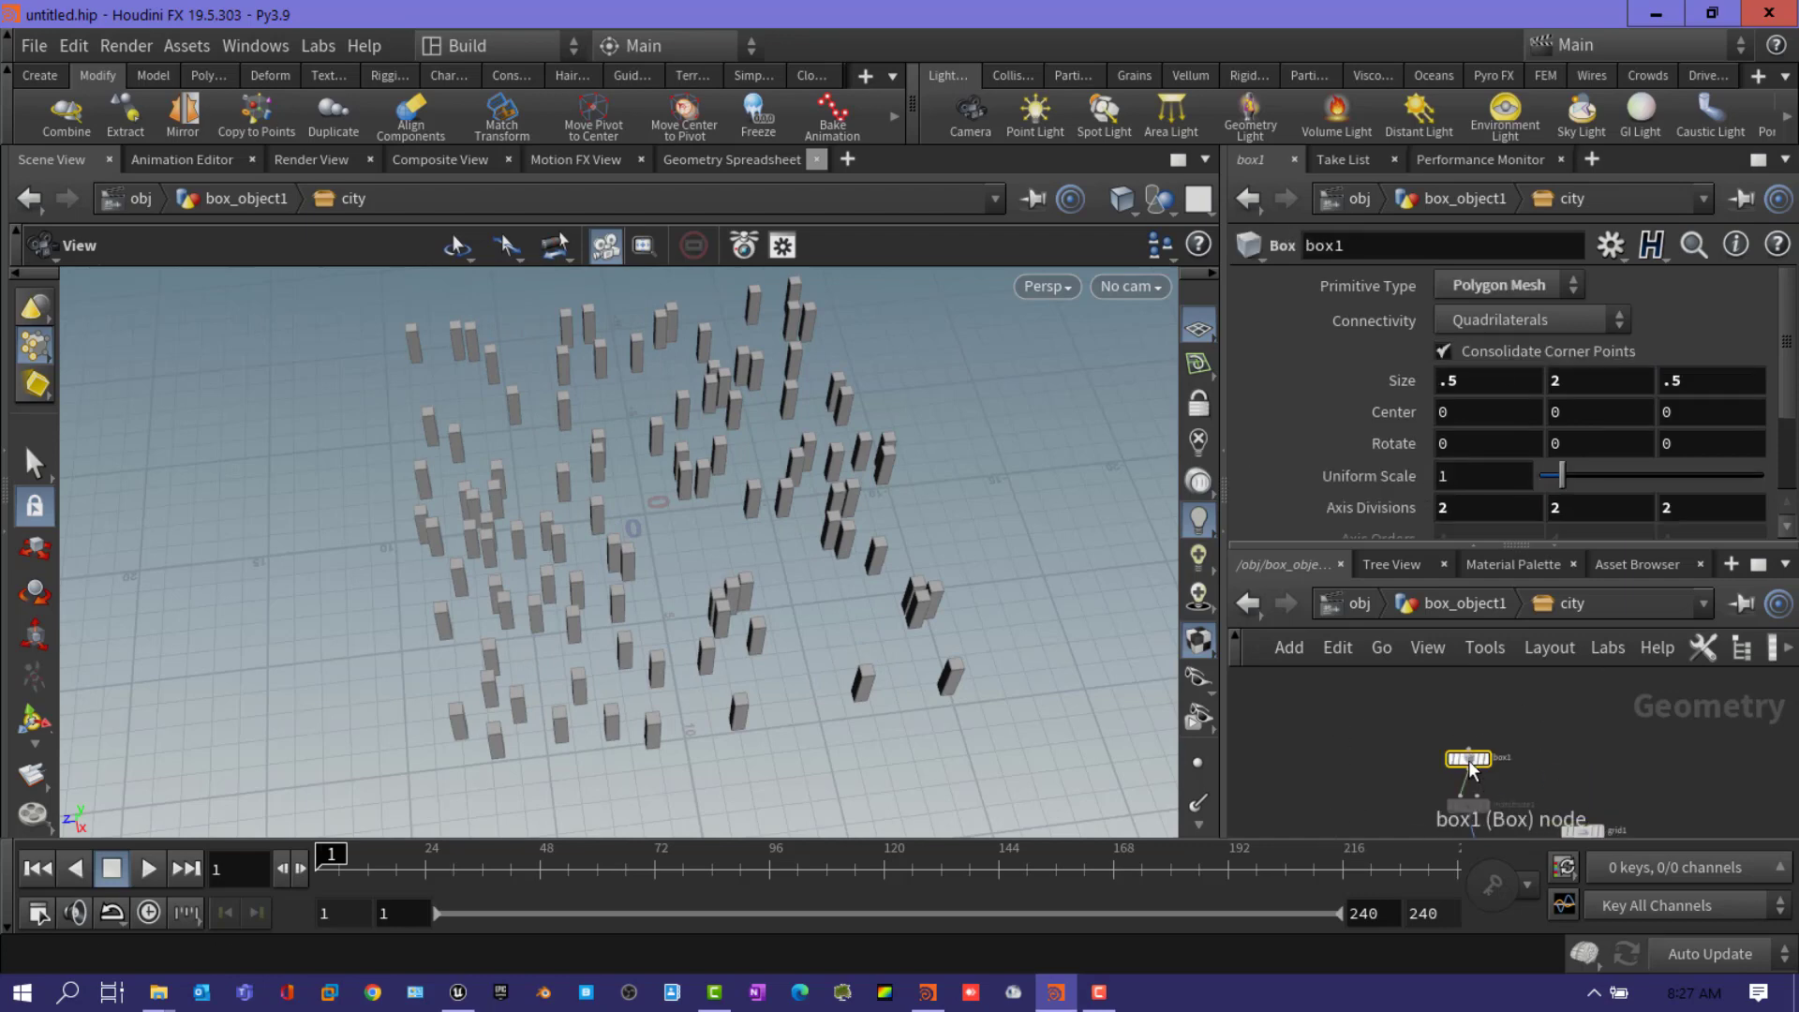
mouse_move(993, 497)
mouse_down()
mouse_move(872, 464)
mouse_move(787, 534)
mouse_up()
click(1600, 381)
text(3)
key(Return)
click(1475, 381)
key(Return)
drag(1547, 787, 1518, 703)
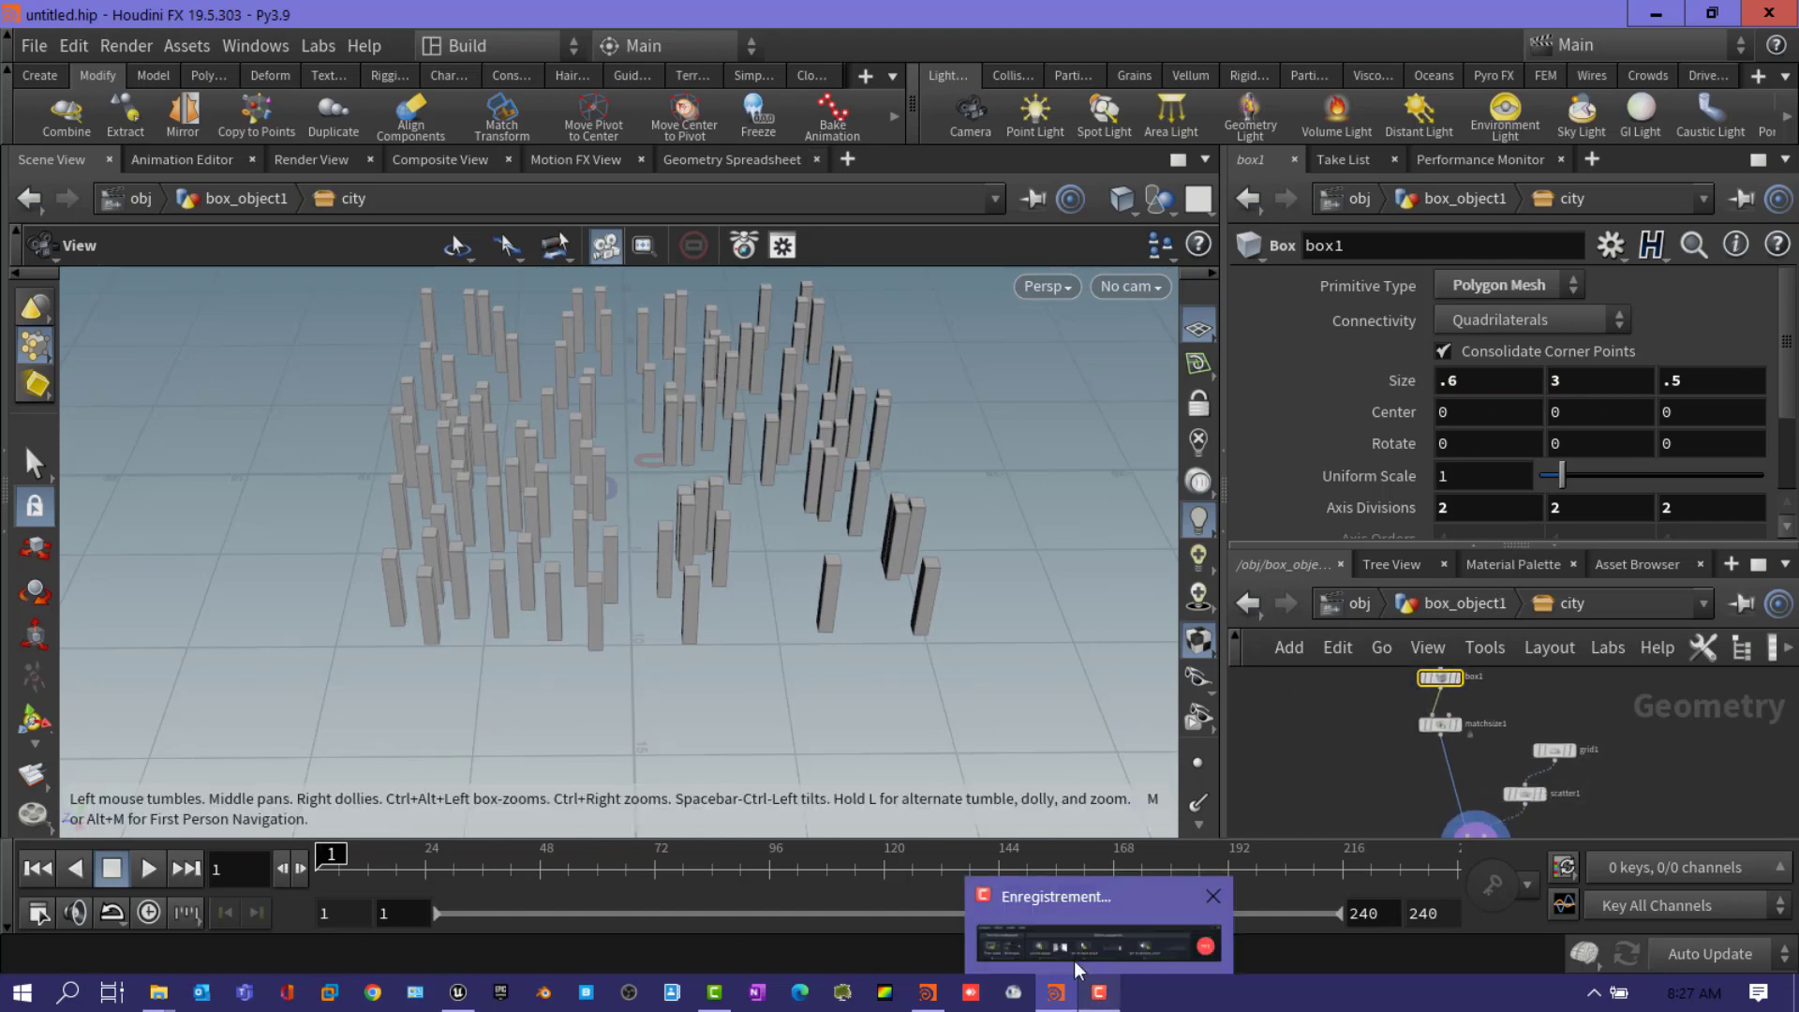
- Save the city asset and rebuild it in Unreal
click(188, 45)
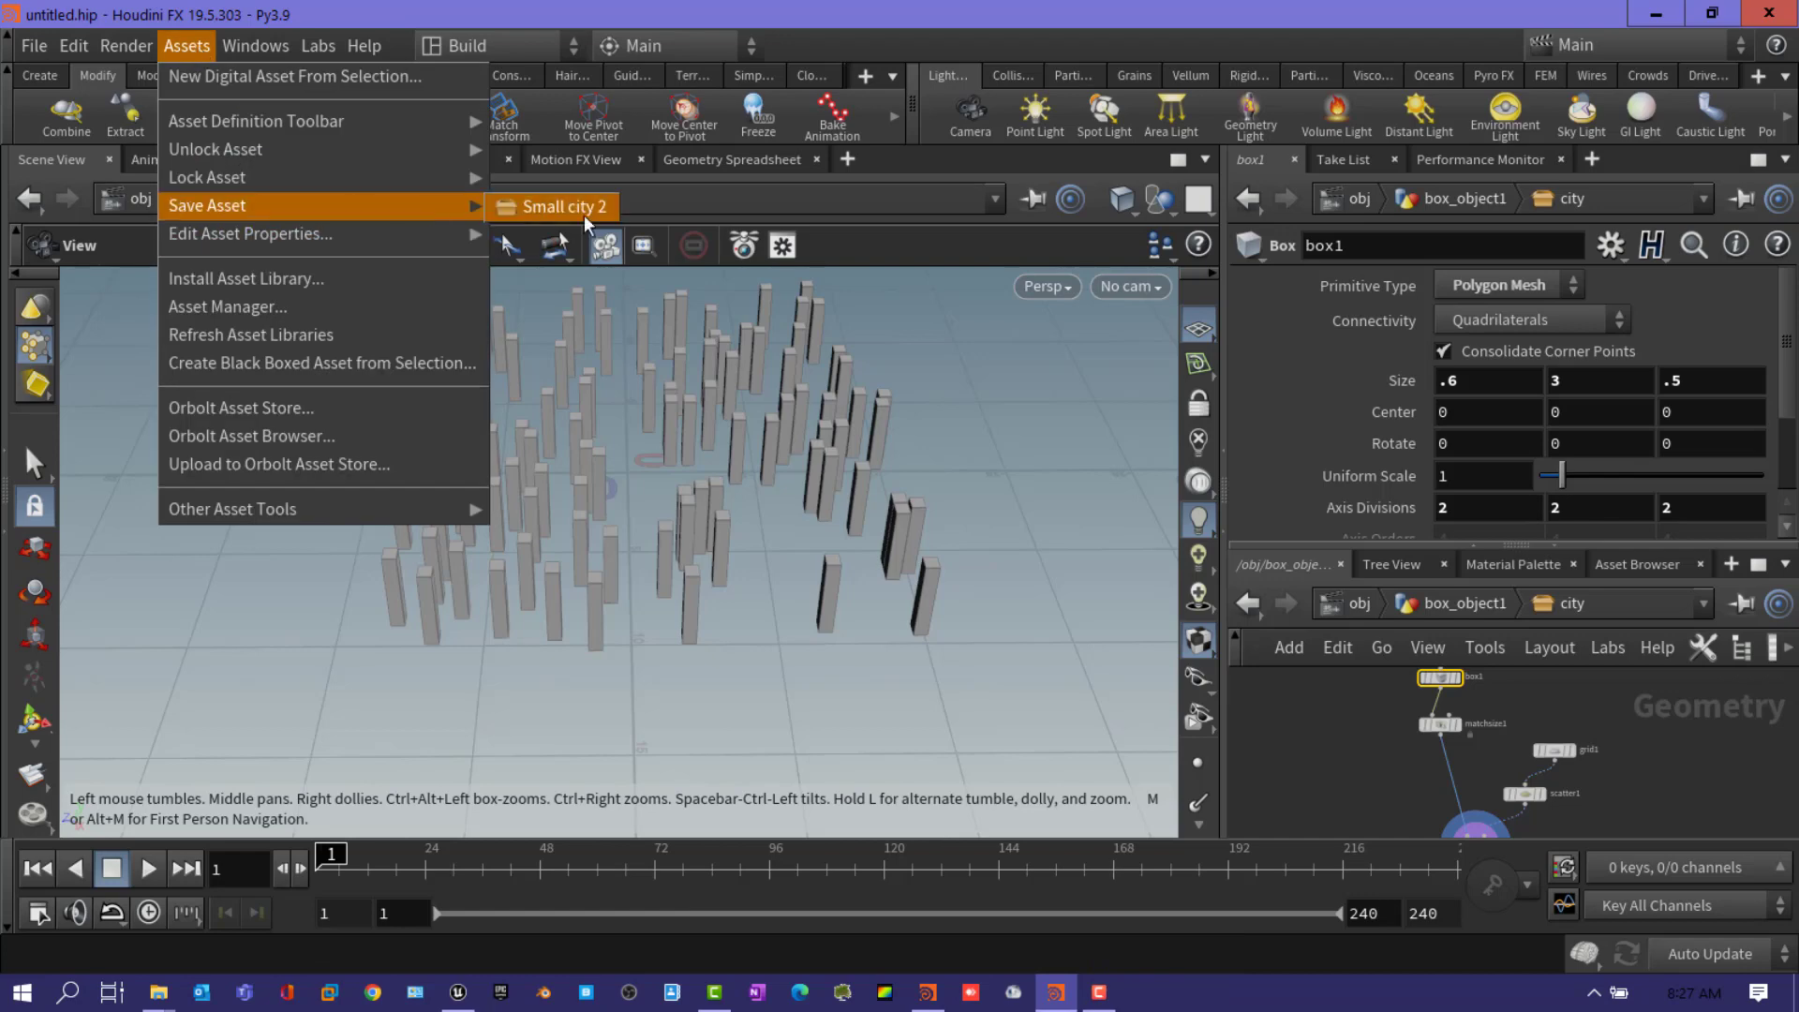
click(548, 206)
click(587, 992)
scroll(1616, 811, down, 3)
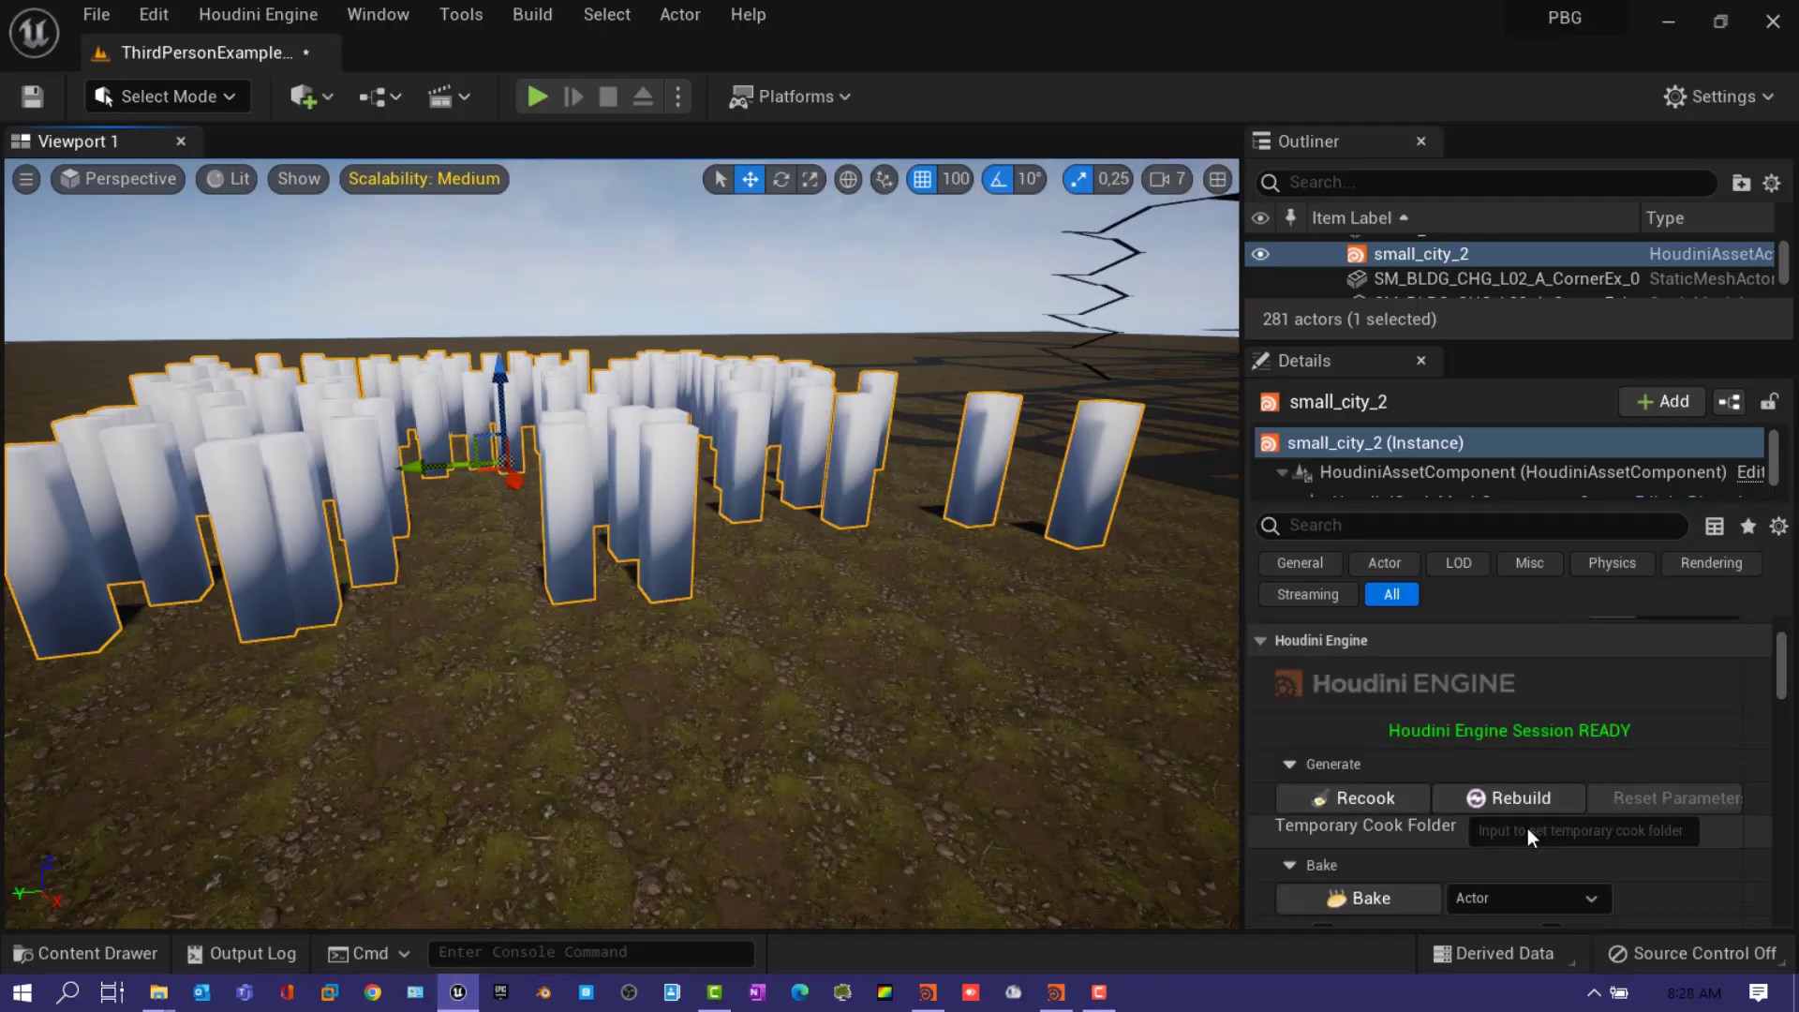
click(1503, 798)
scroll(618, 562, up, 5)
scroll(618, 563, down, 4)
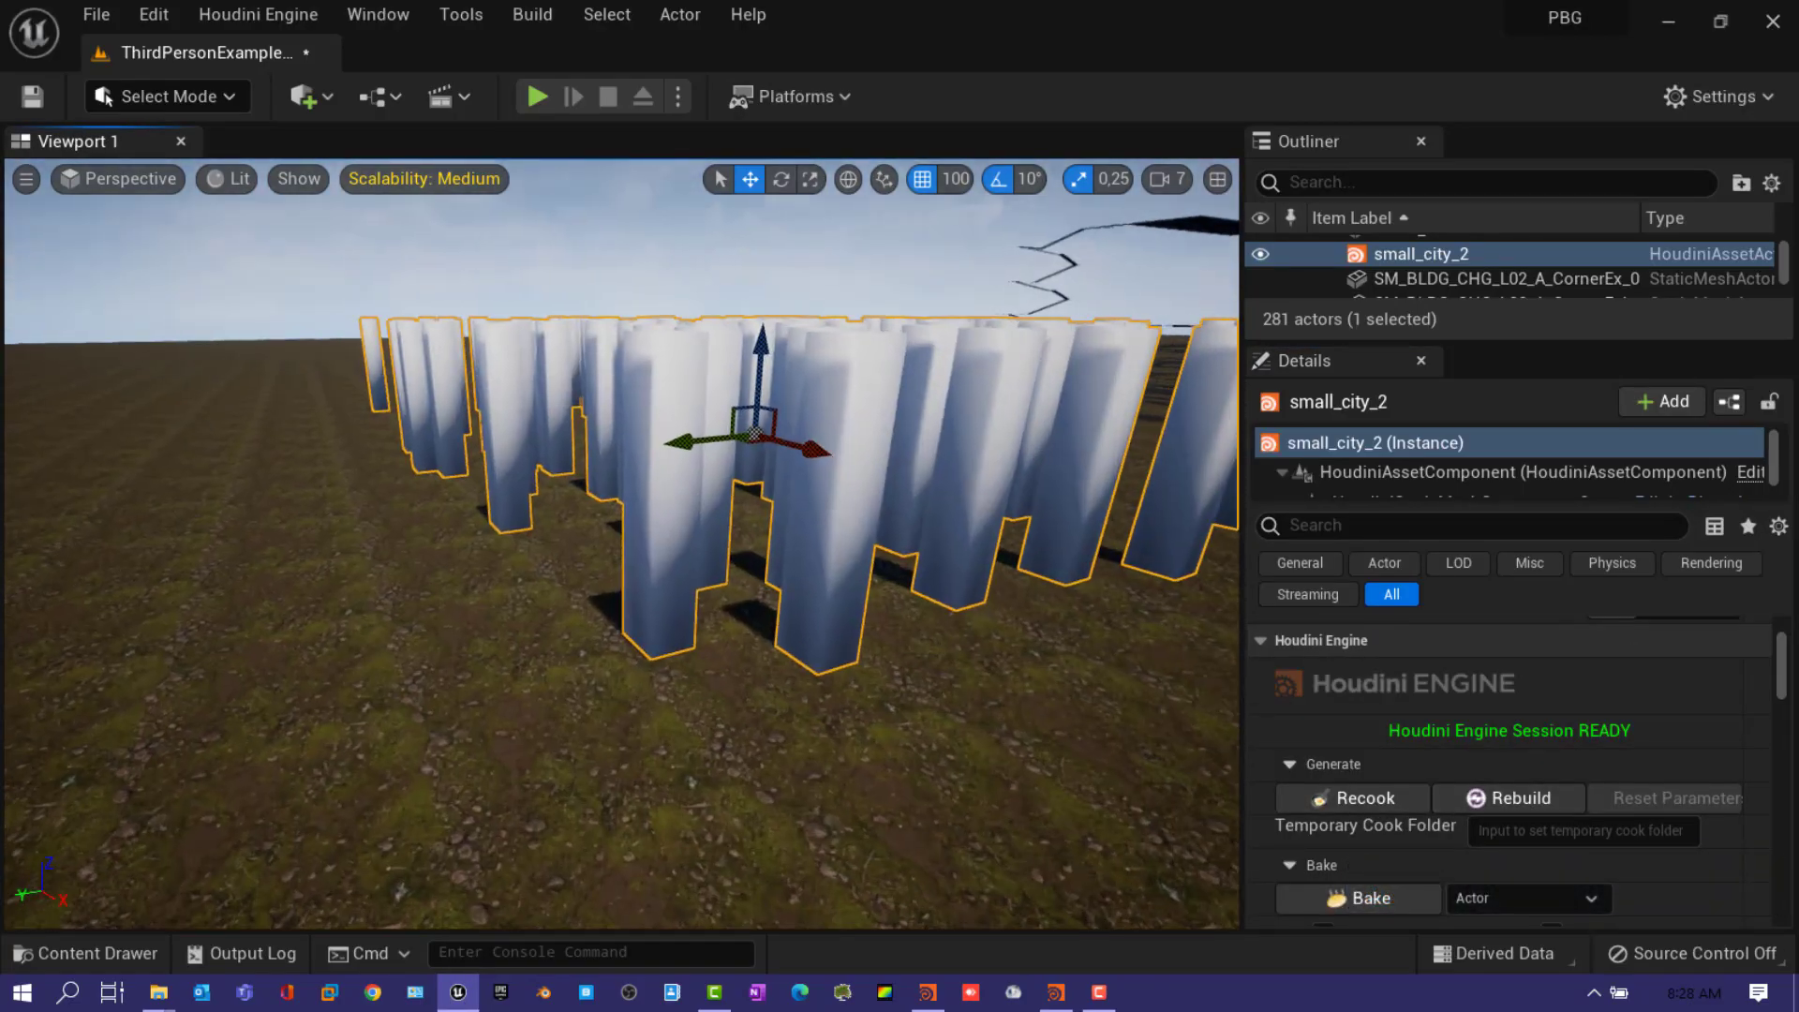
scroll(619, 563, up, 3)
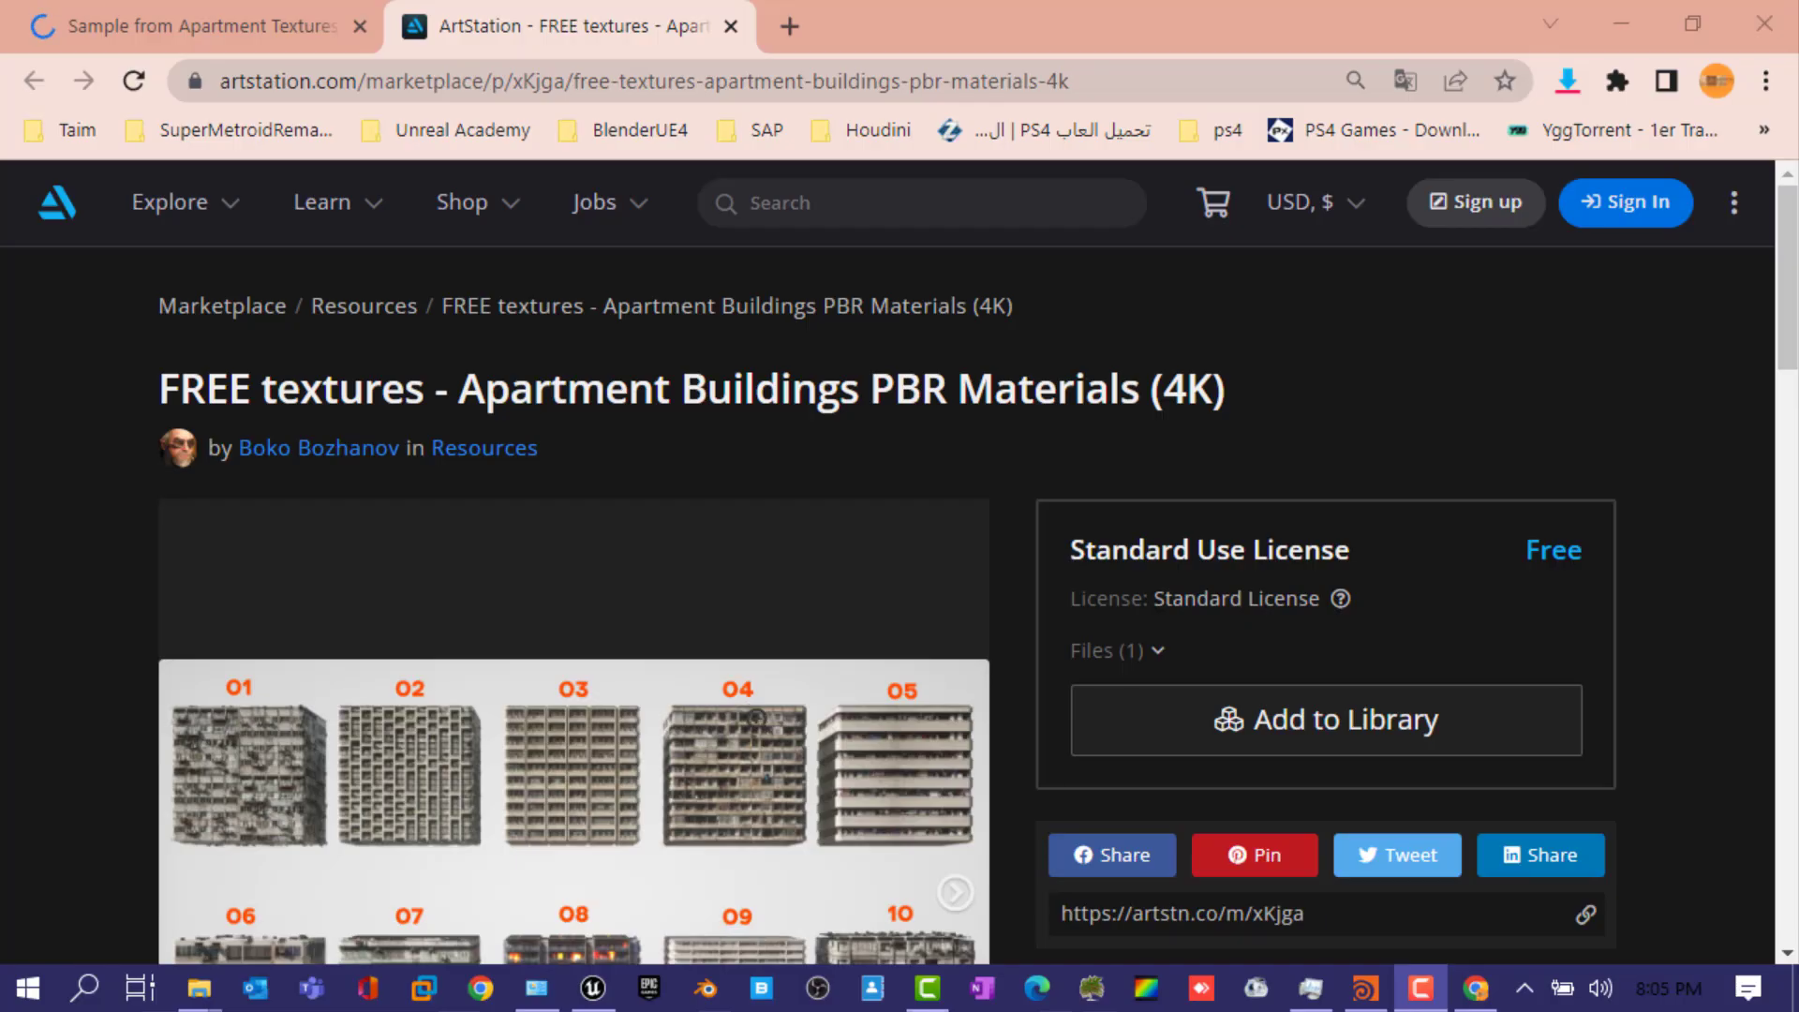
scroll(756, 720, down, 2)
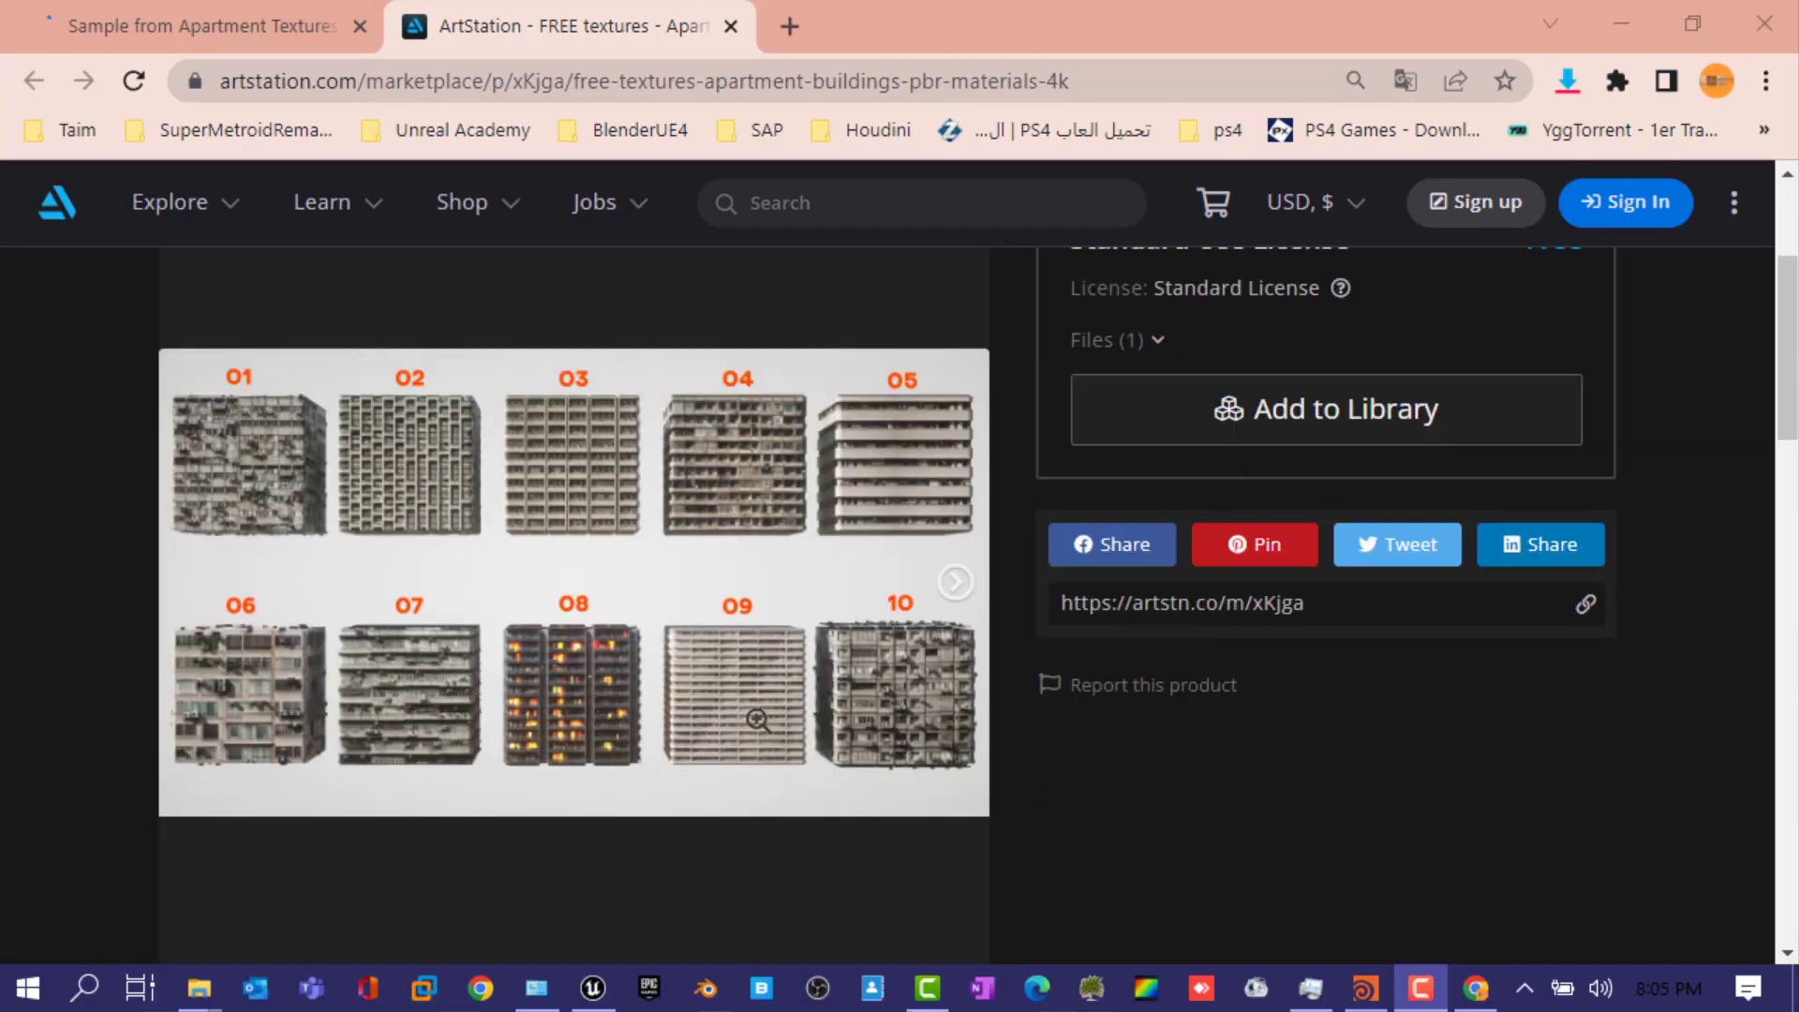
scroll(757, 720, down, 3)
scroll(757, 720, up, 3)
scroll(757, 719, up, 3)
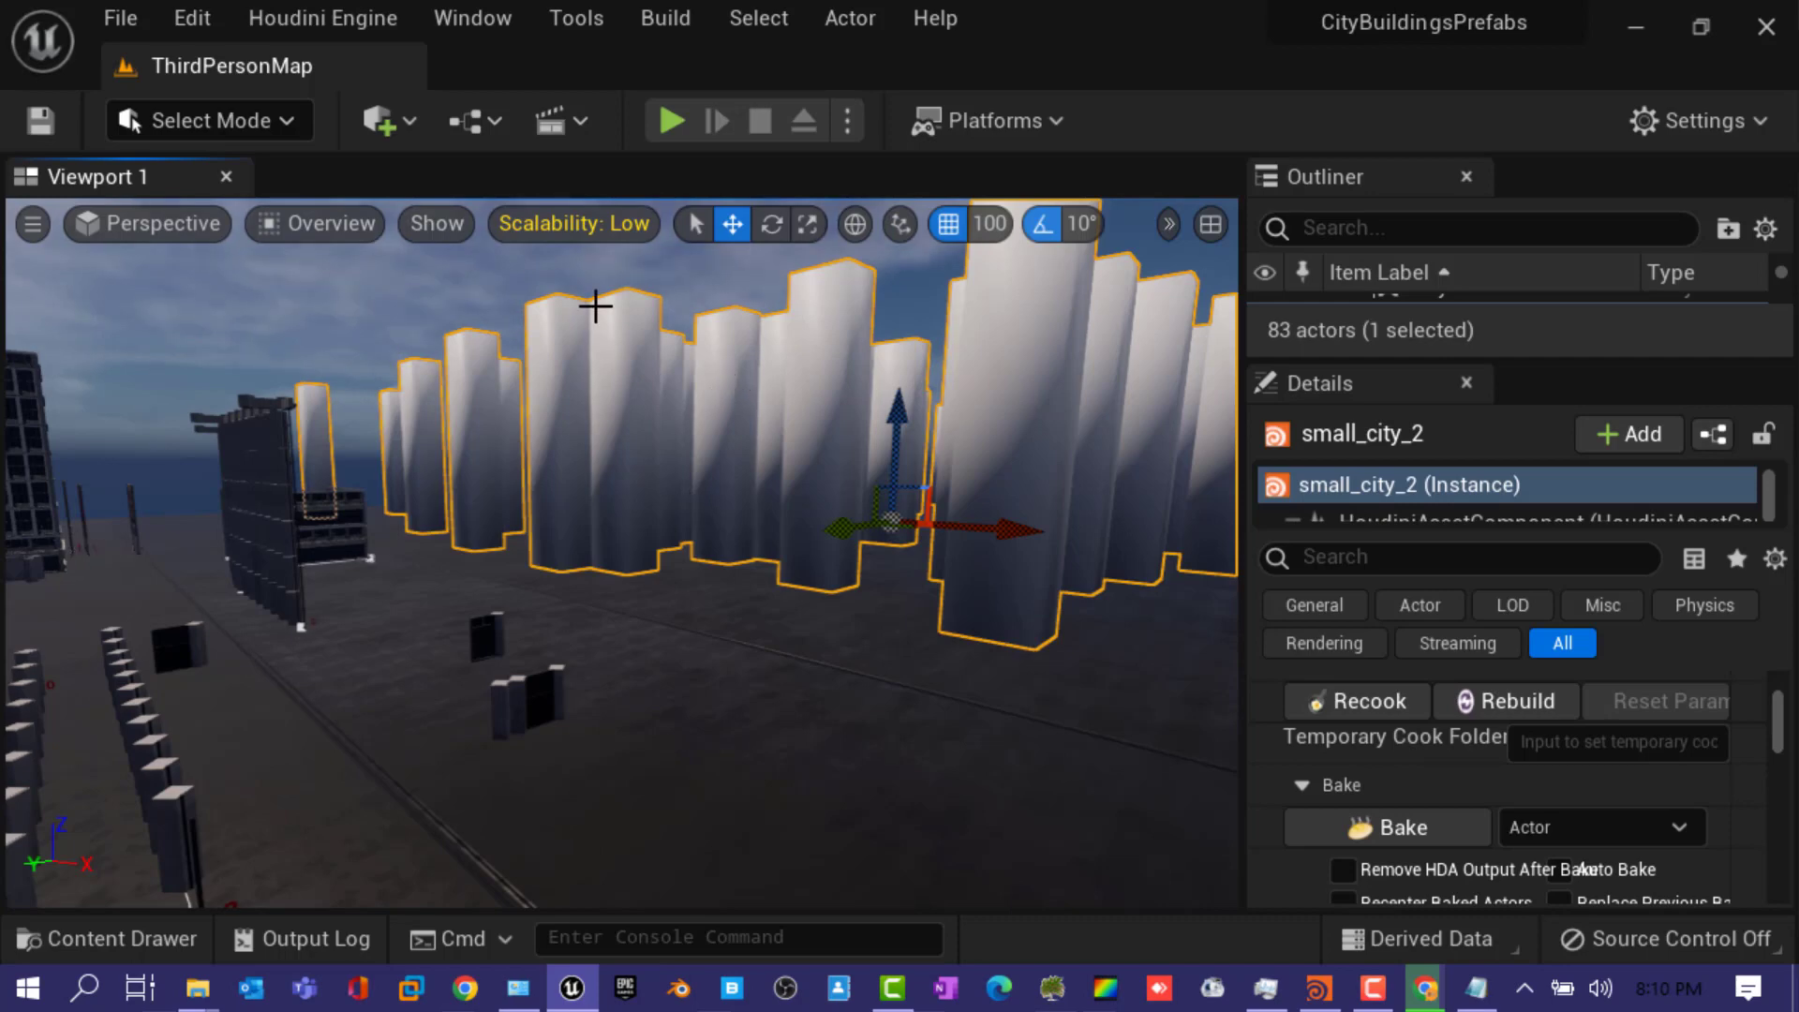
- Import the Apartments 1 albedo, displacement, normal and specular maps into the Content Drawer
click(95, 944)
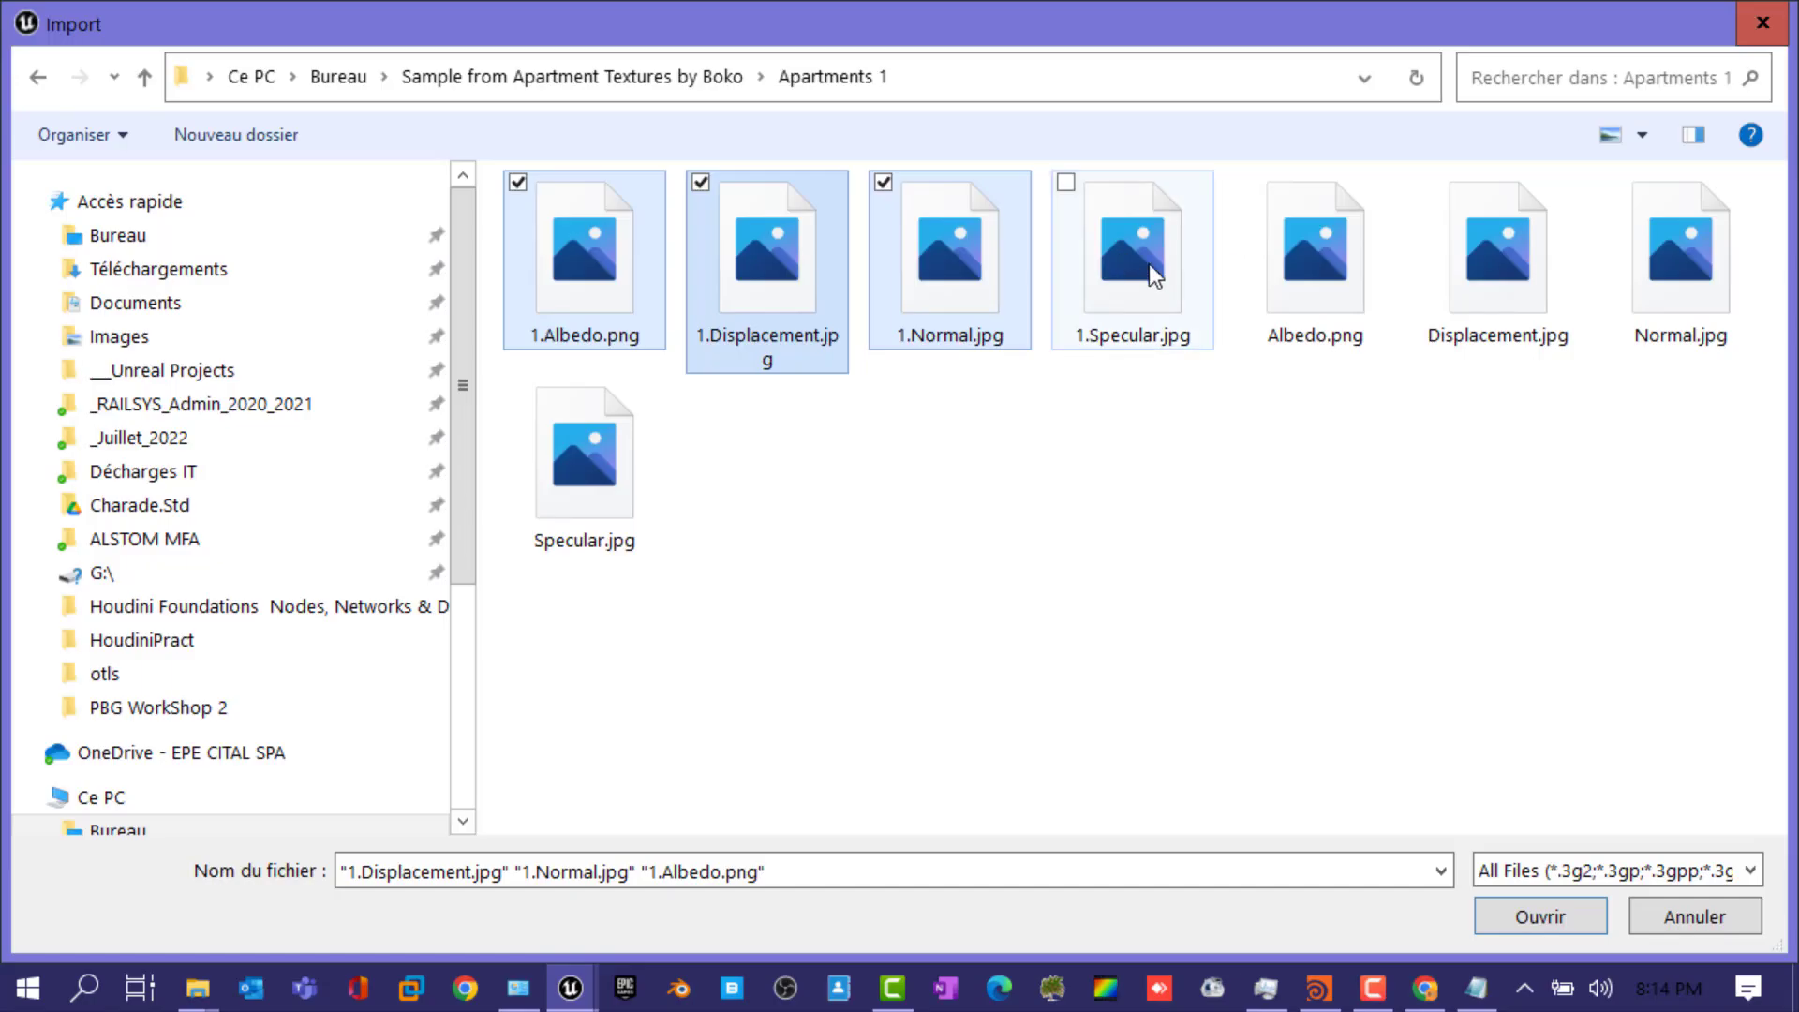
ctrl+click(1149, 264)
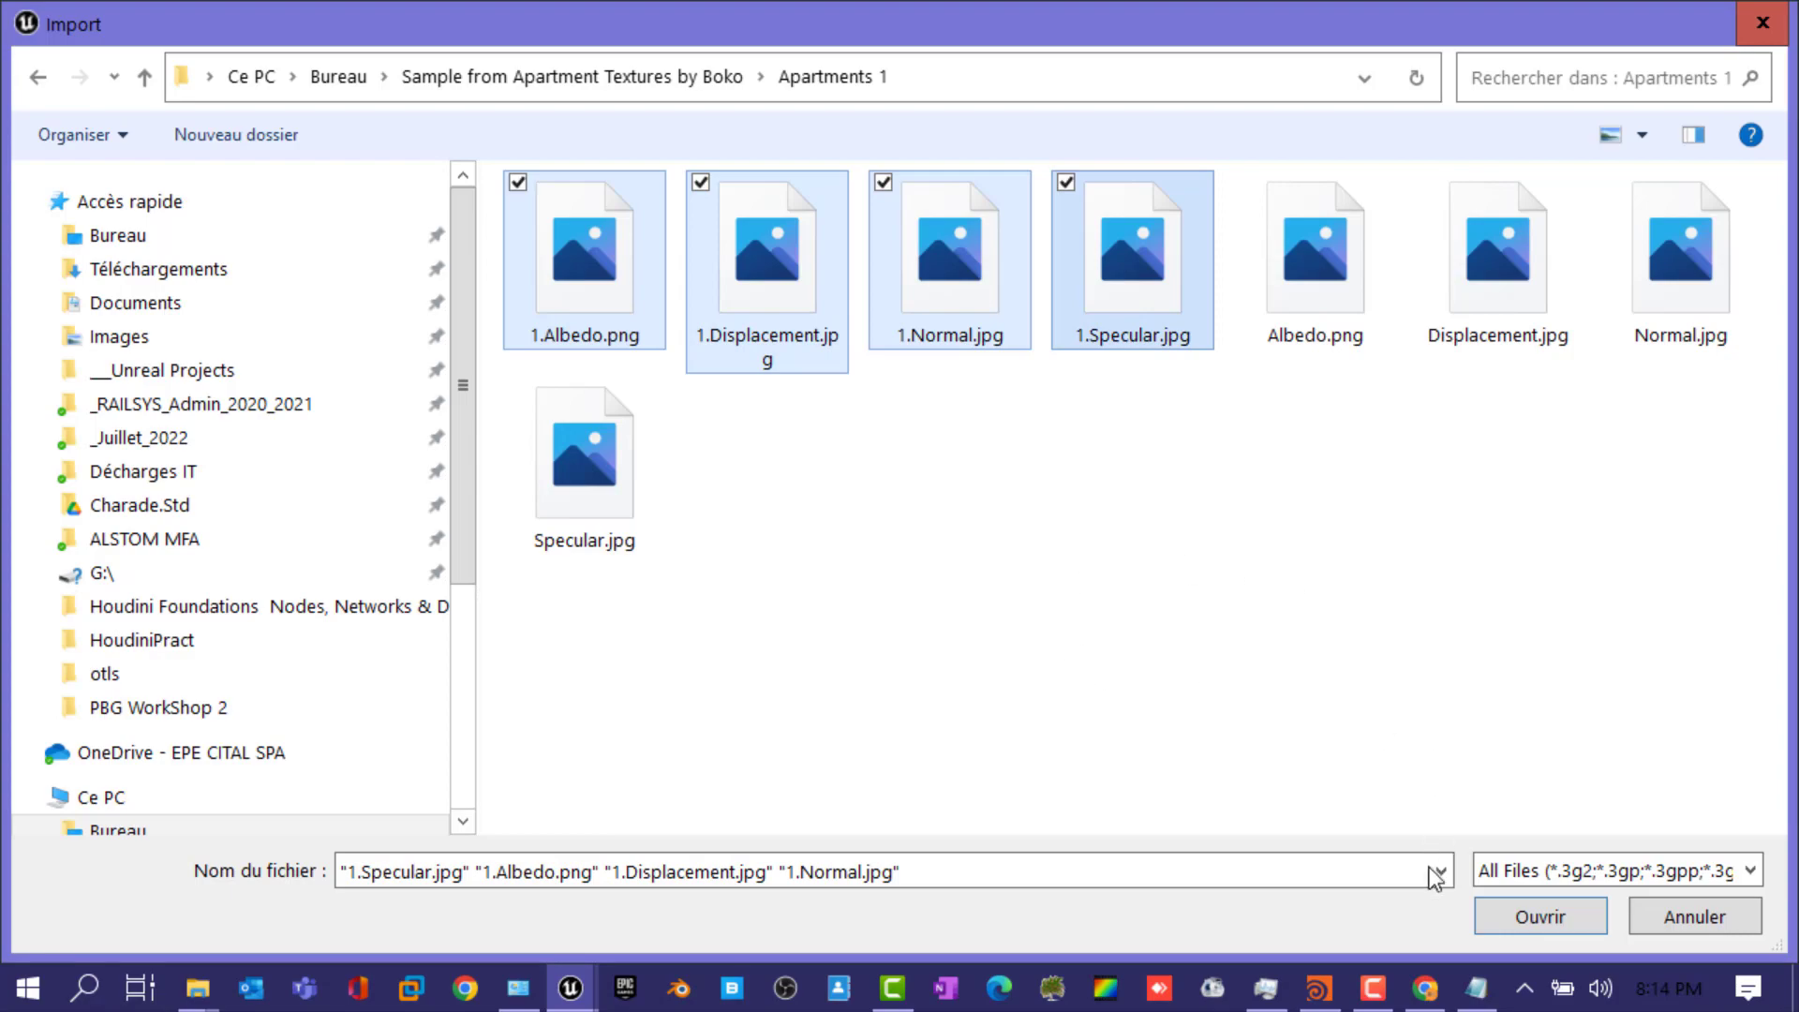
click(1584, 915)
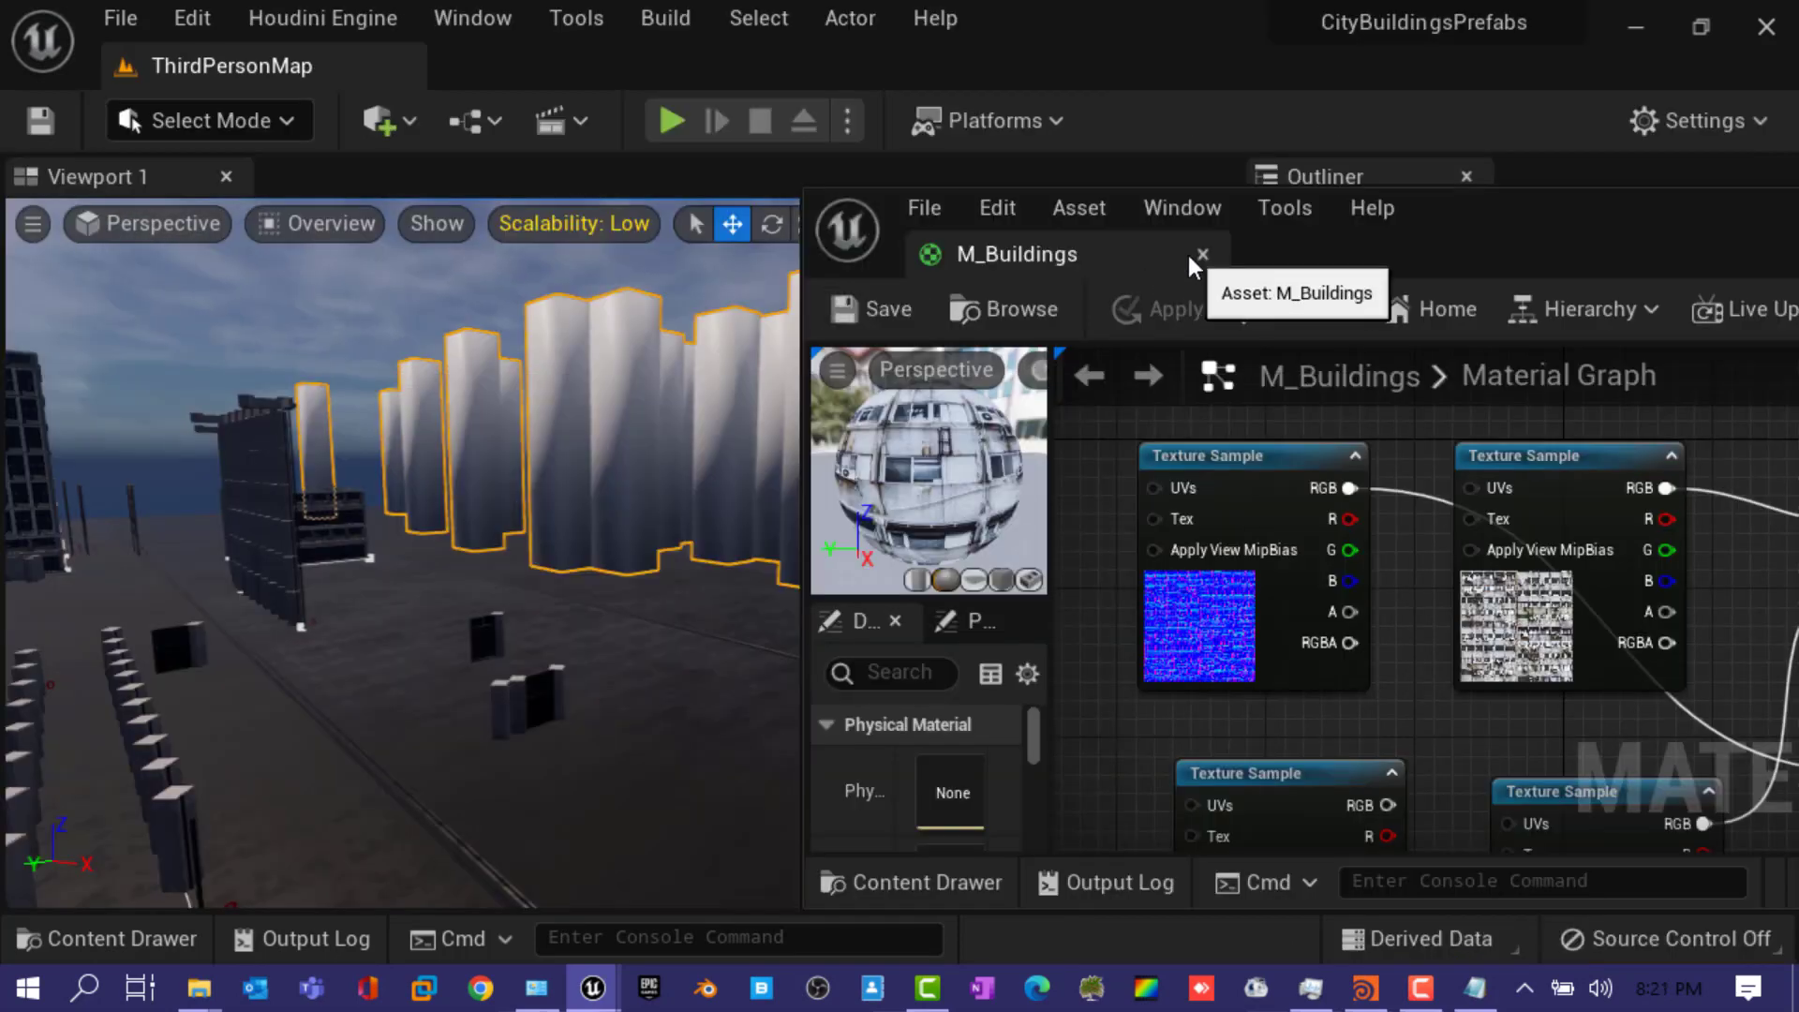
- Apply the M_Buildings material to the small_city_2 buildings, then return to Houdini
click(1201, 255)
drag(1083, 385, 1060, 295)
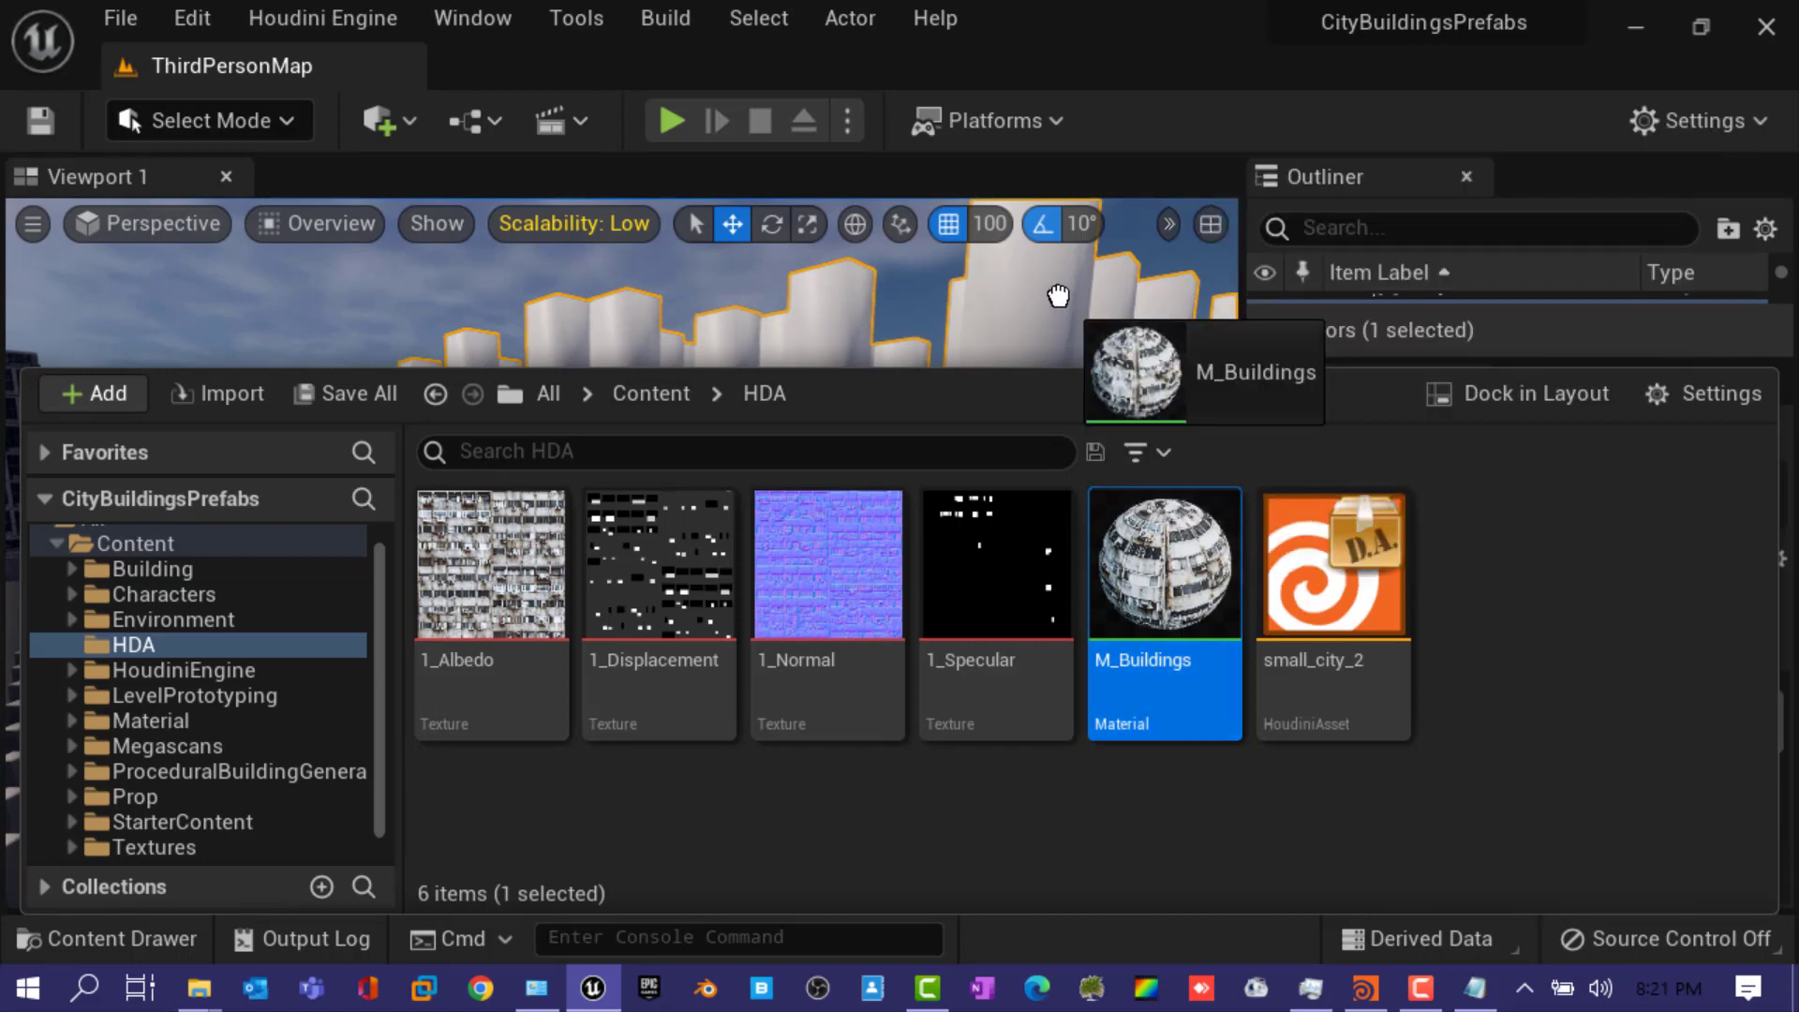
drag(1058, 295, 1056, 295)
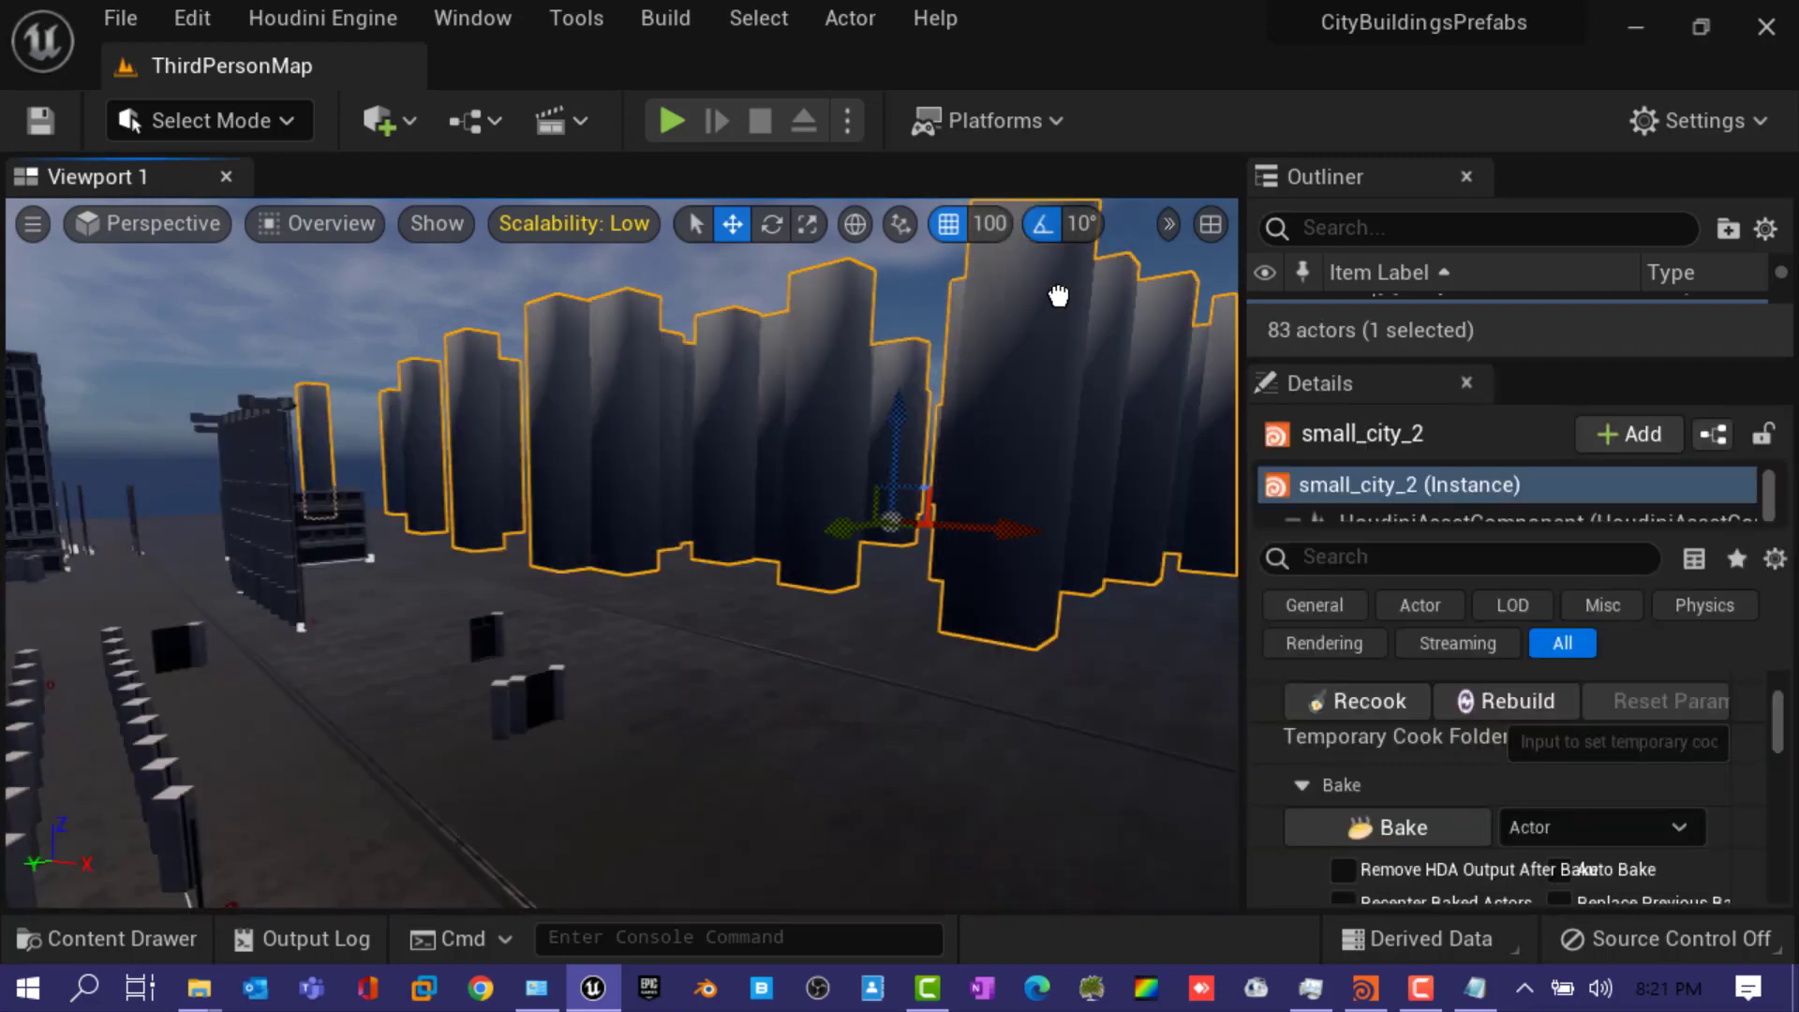
click(1364, 988)
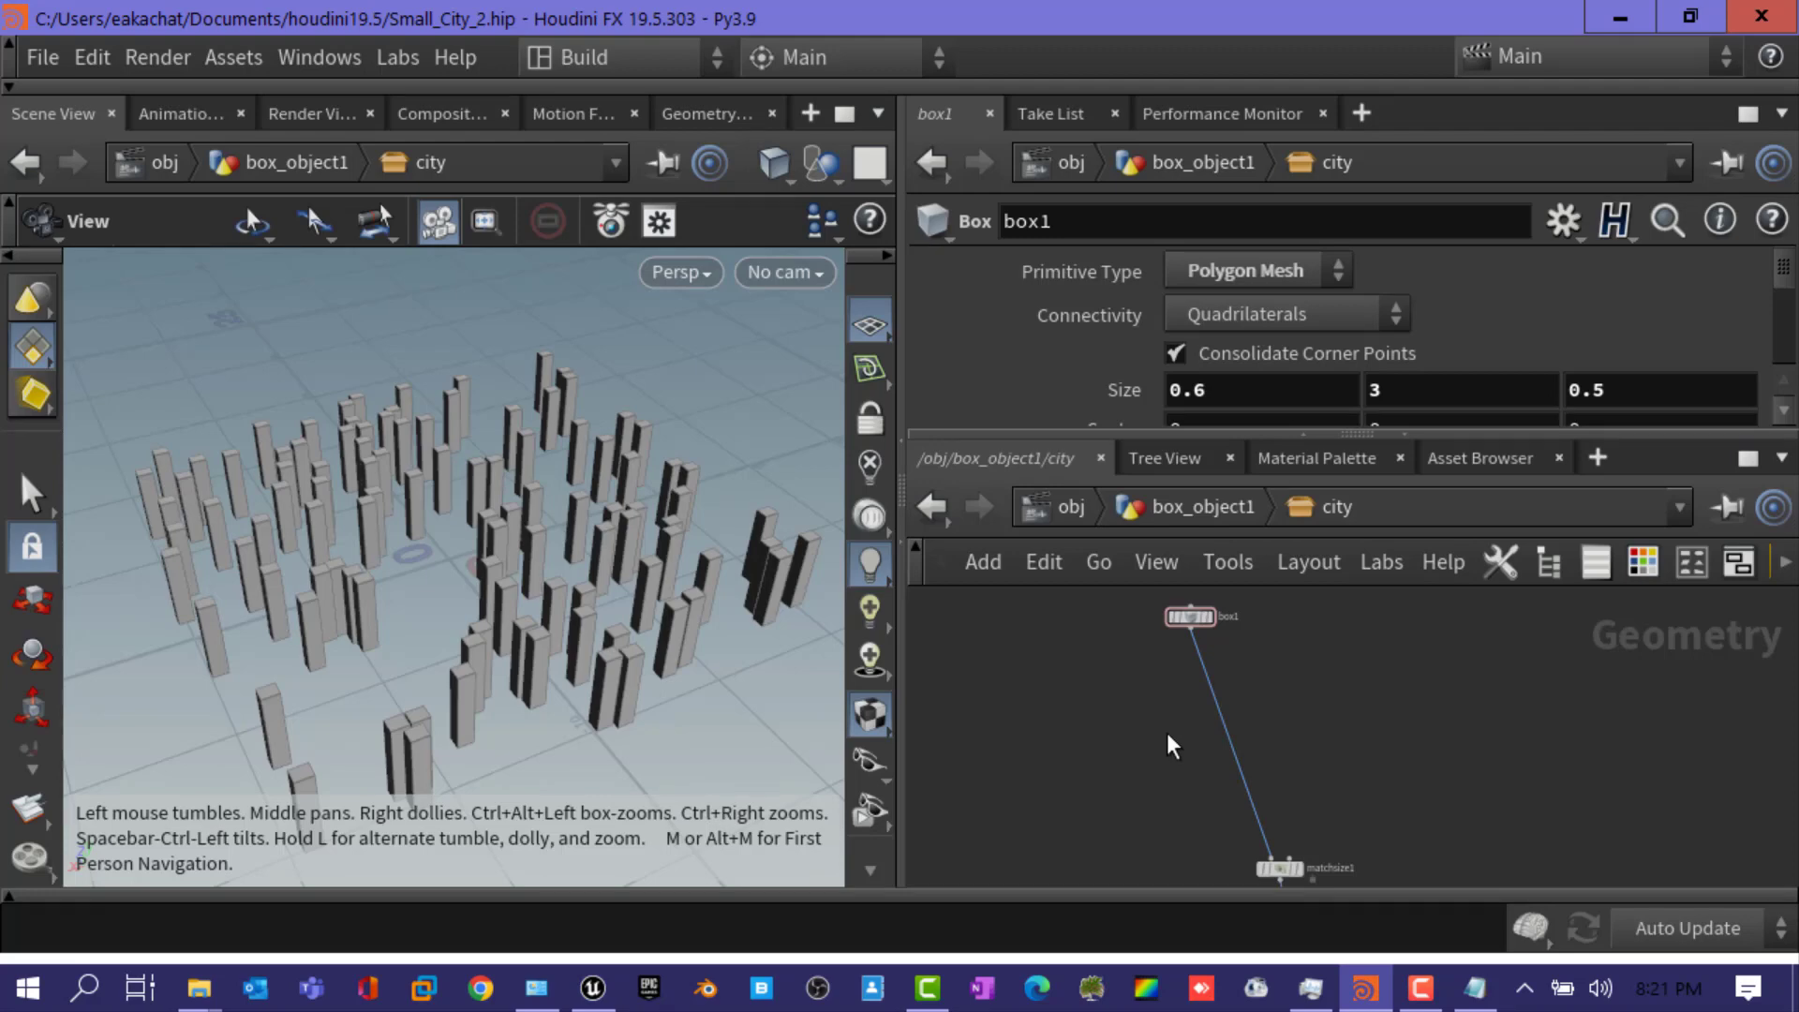
- Insert UV Unwrap and Normal nodes after box1, then save the Small city 2 asset
key(Tab)
key(Return)
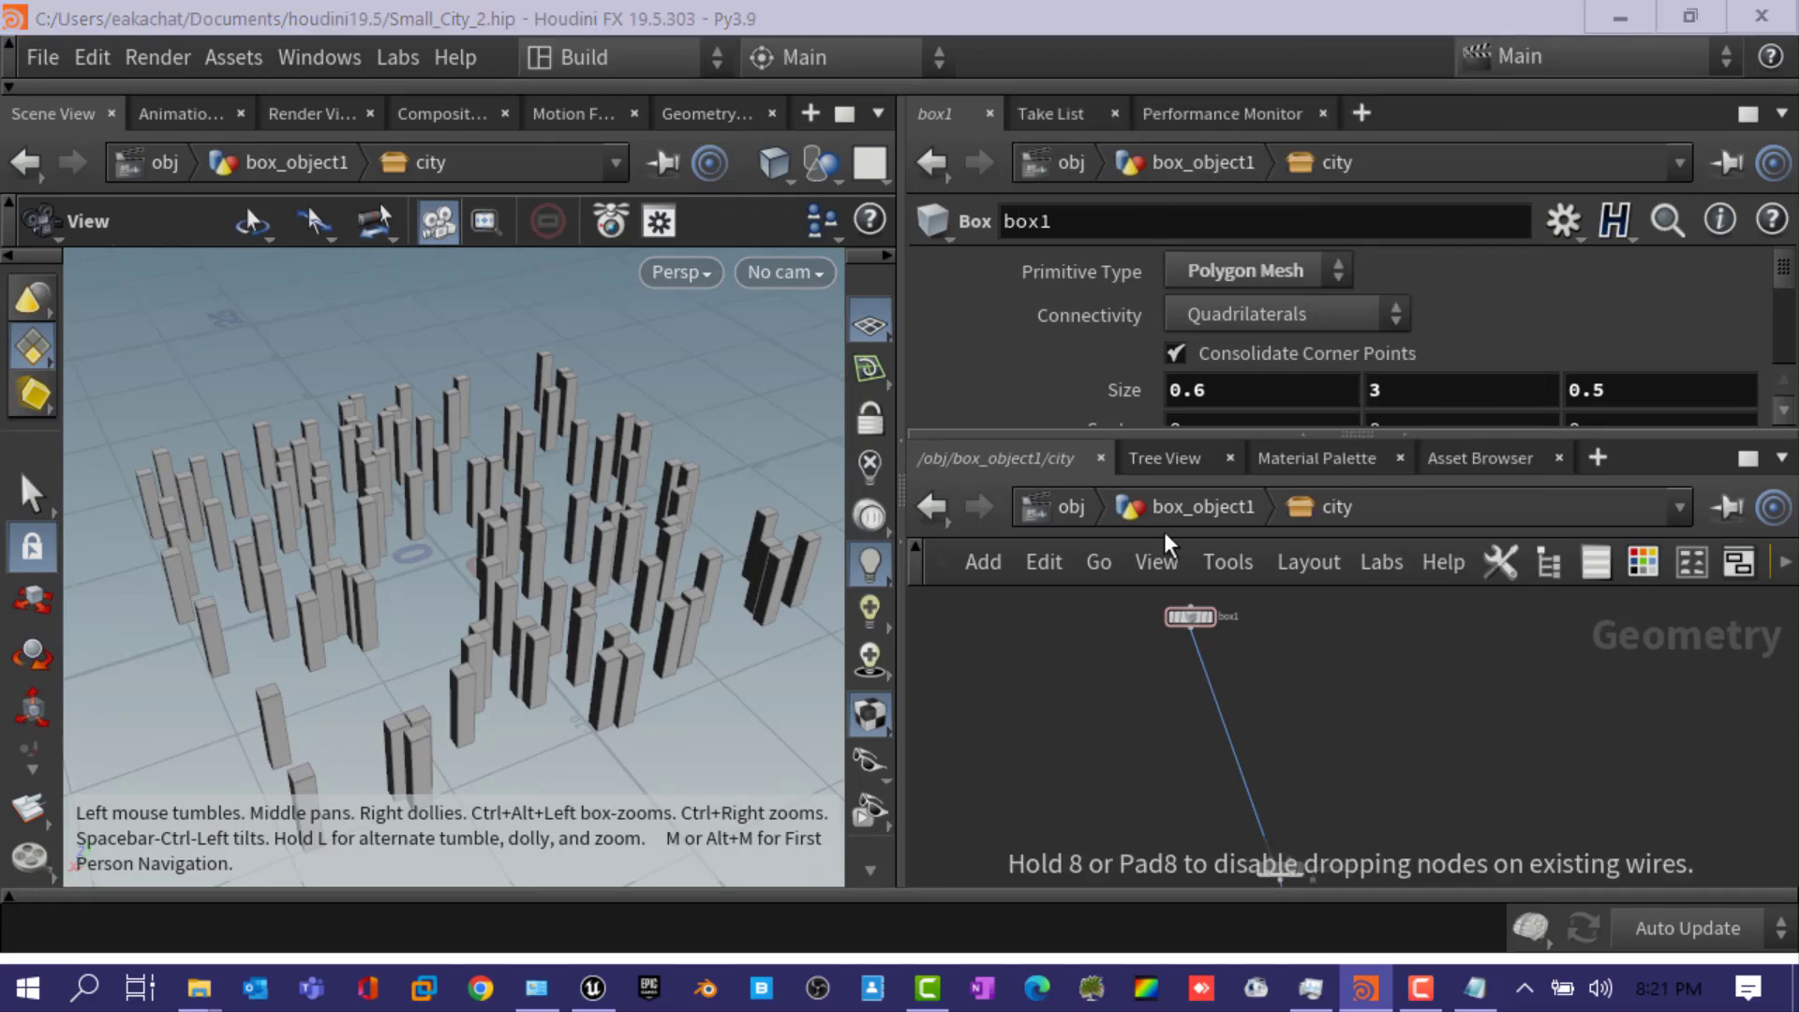
click(1209, 703)
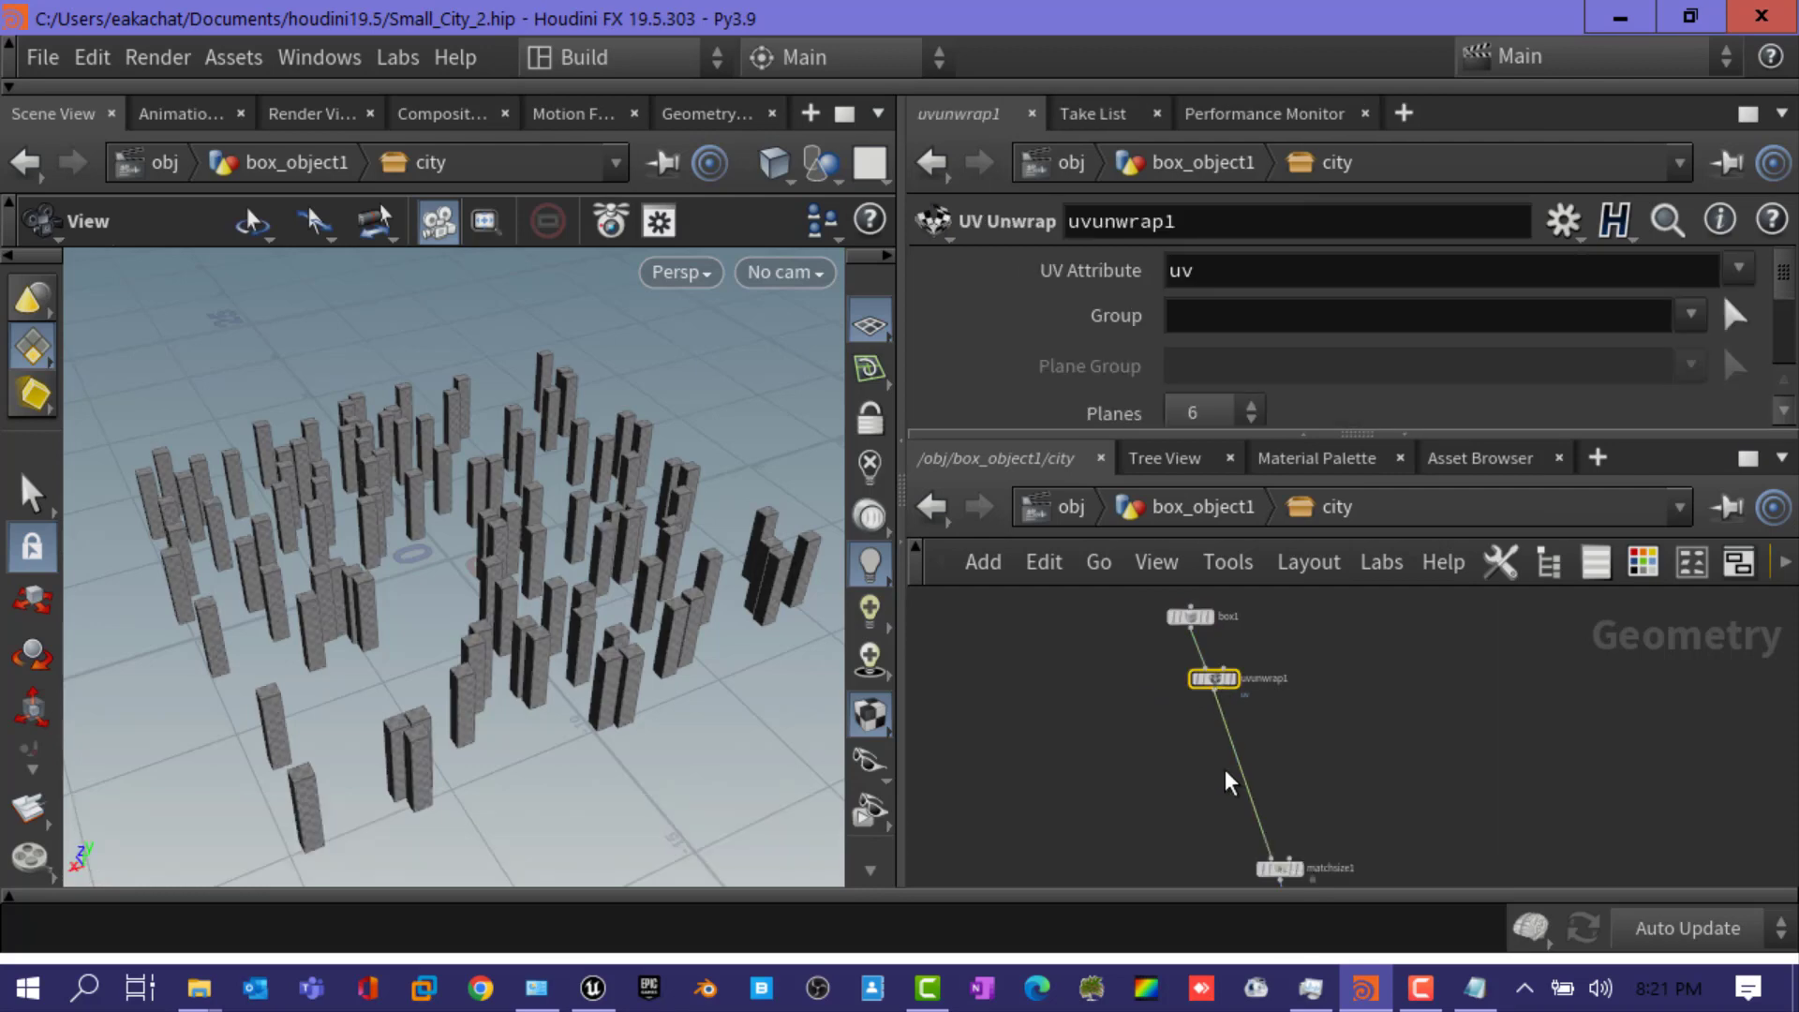
key(Tab)
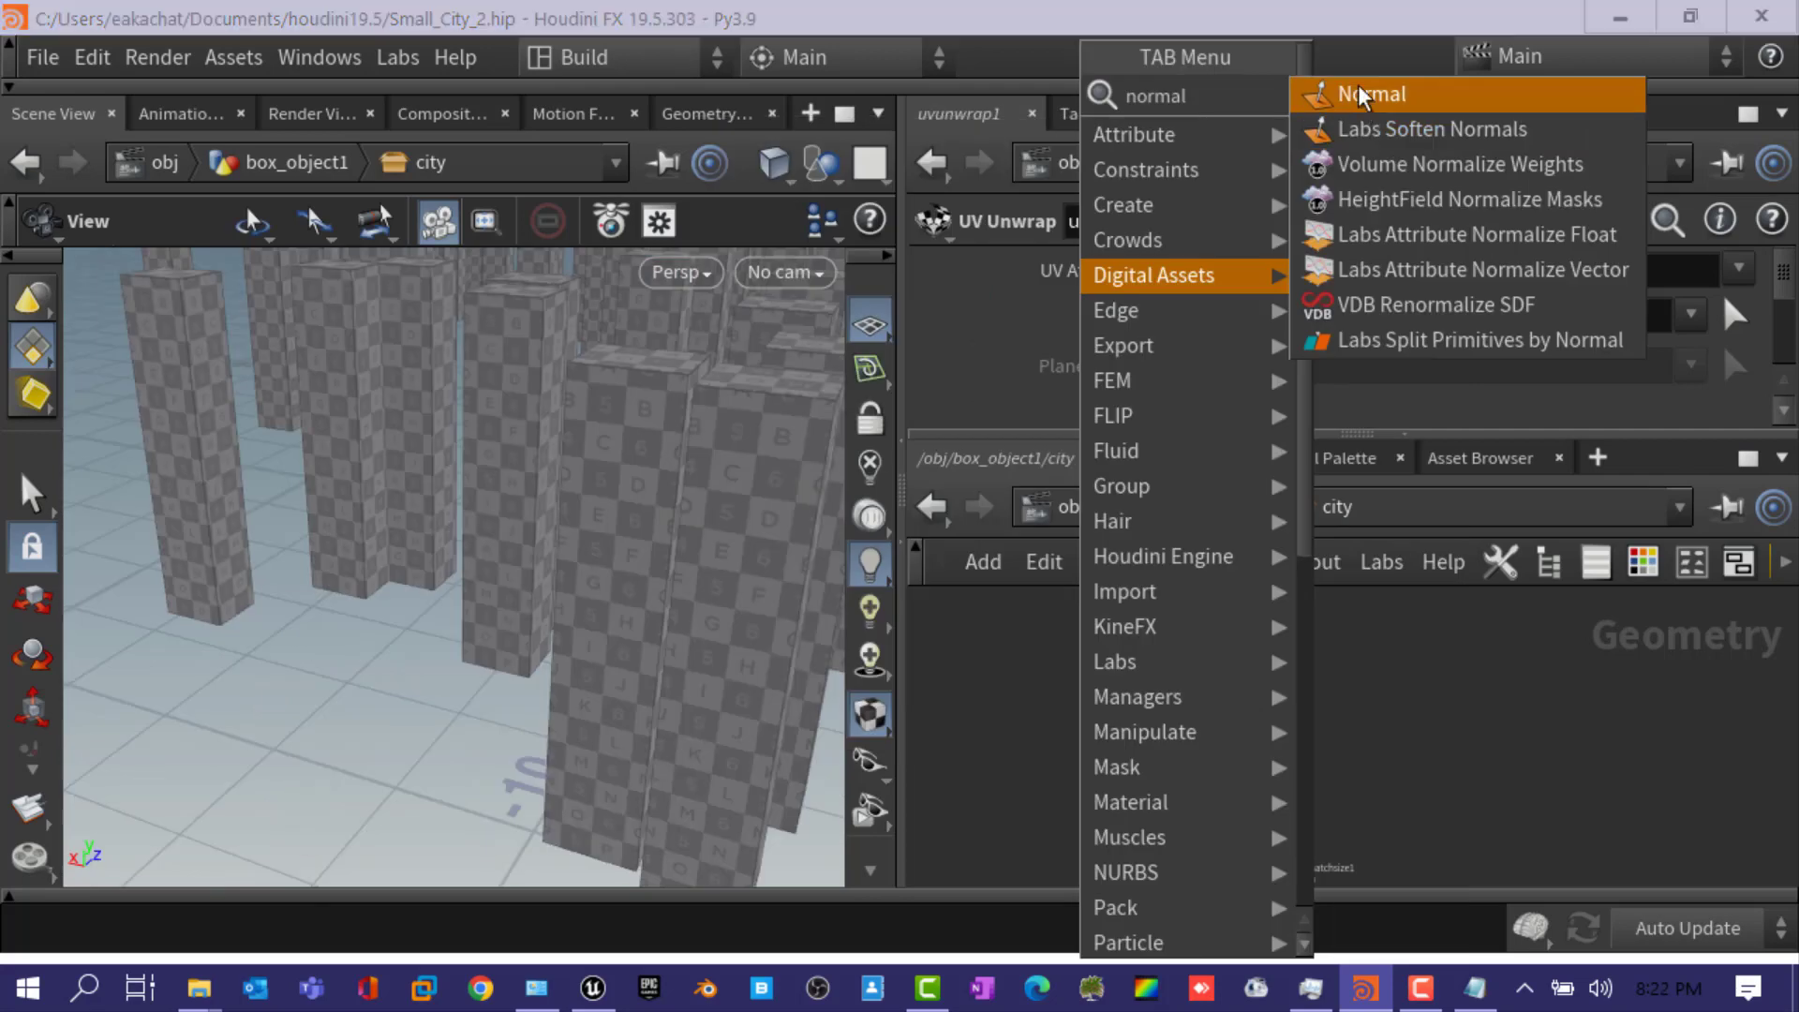
click(1363, 95)
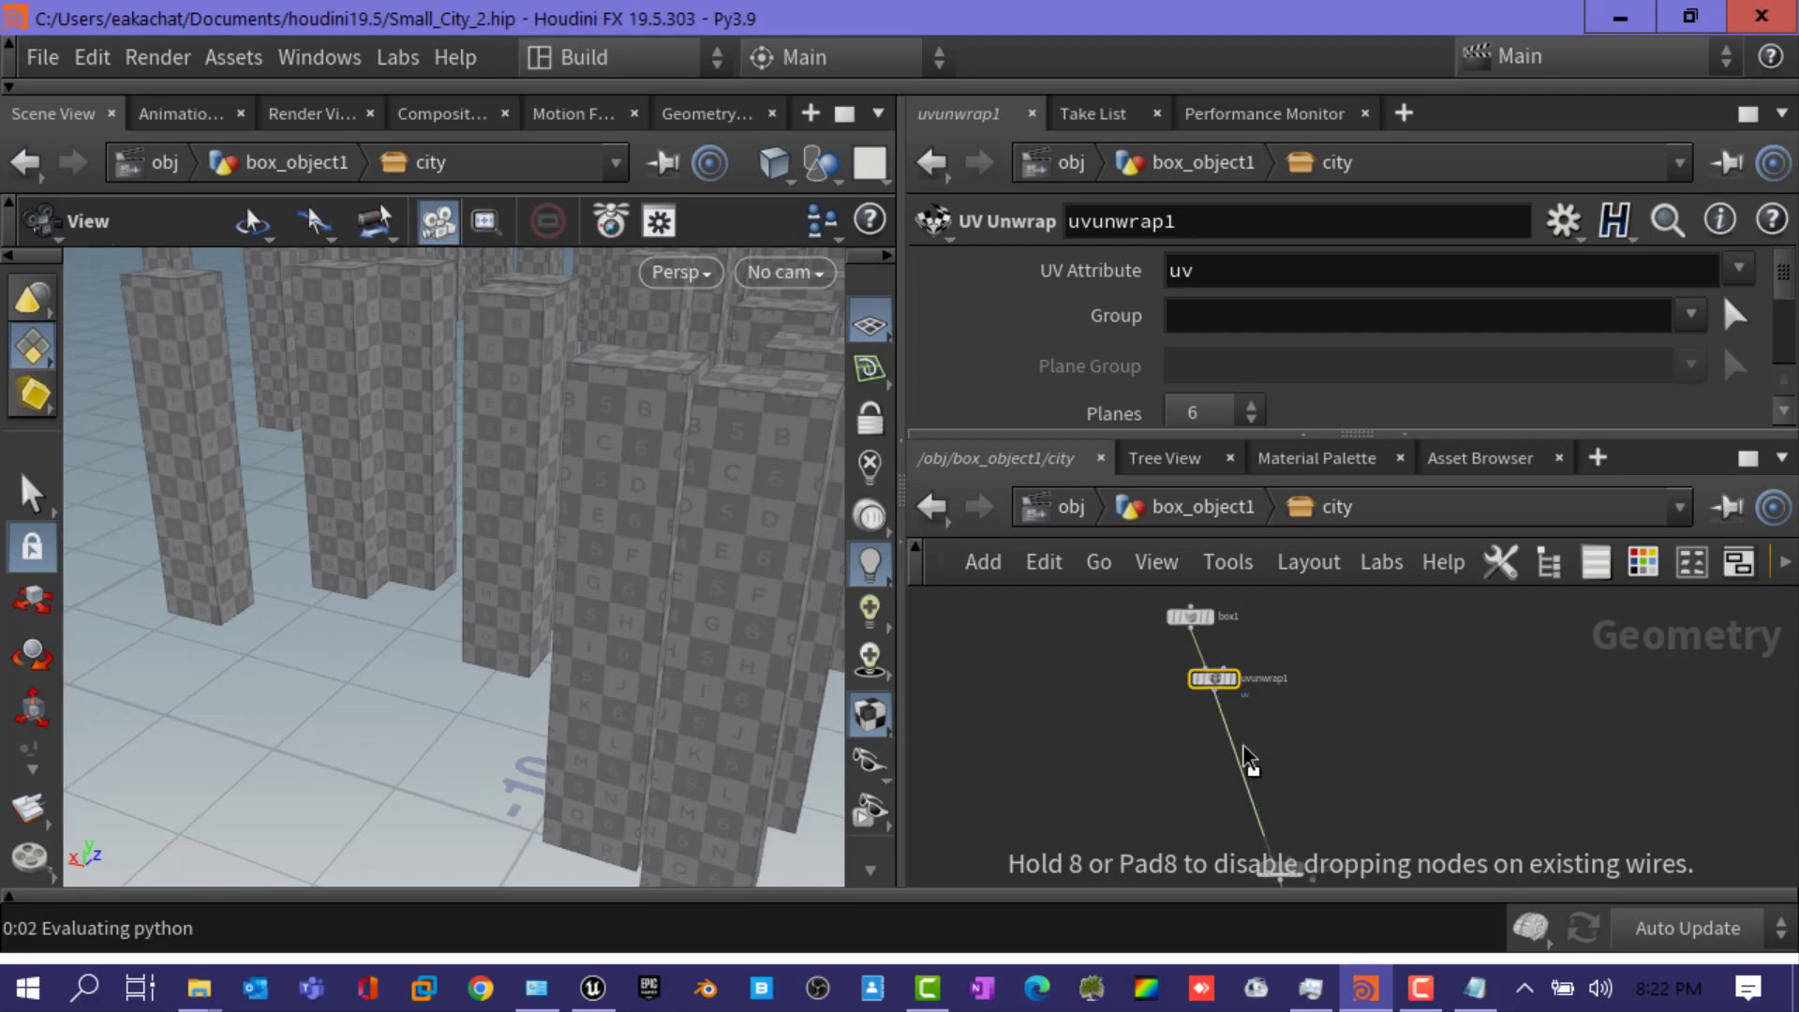
click(1249, 762)
click(232, 57)
mouse_move(259, 257)
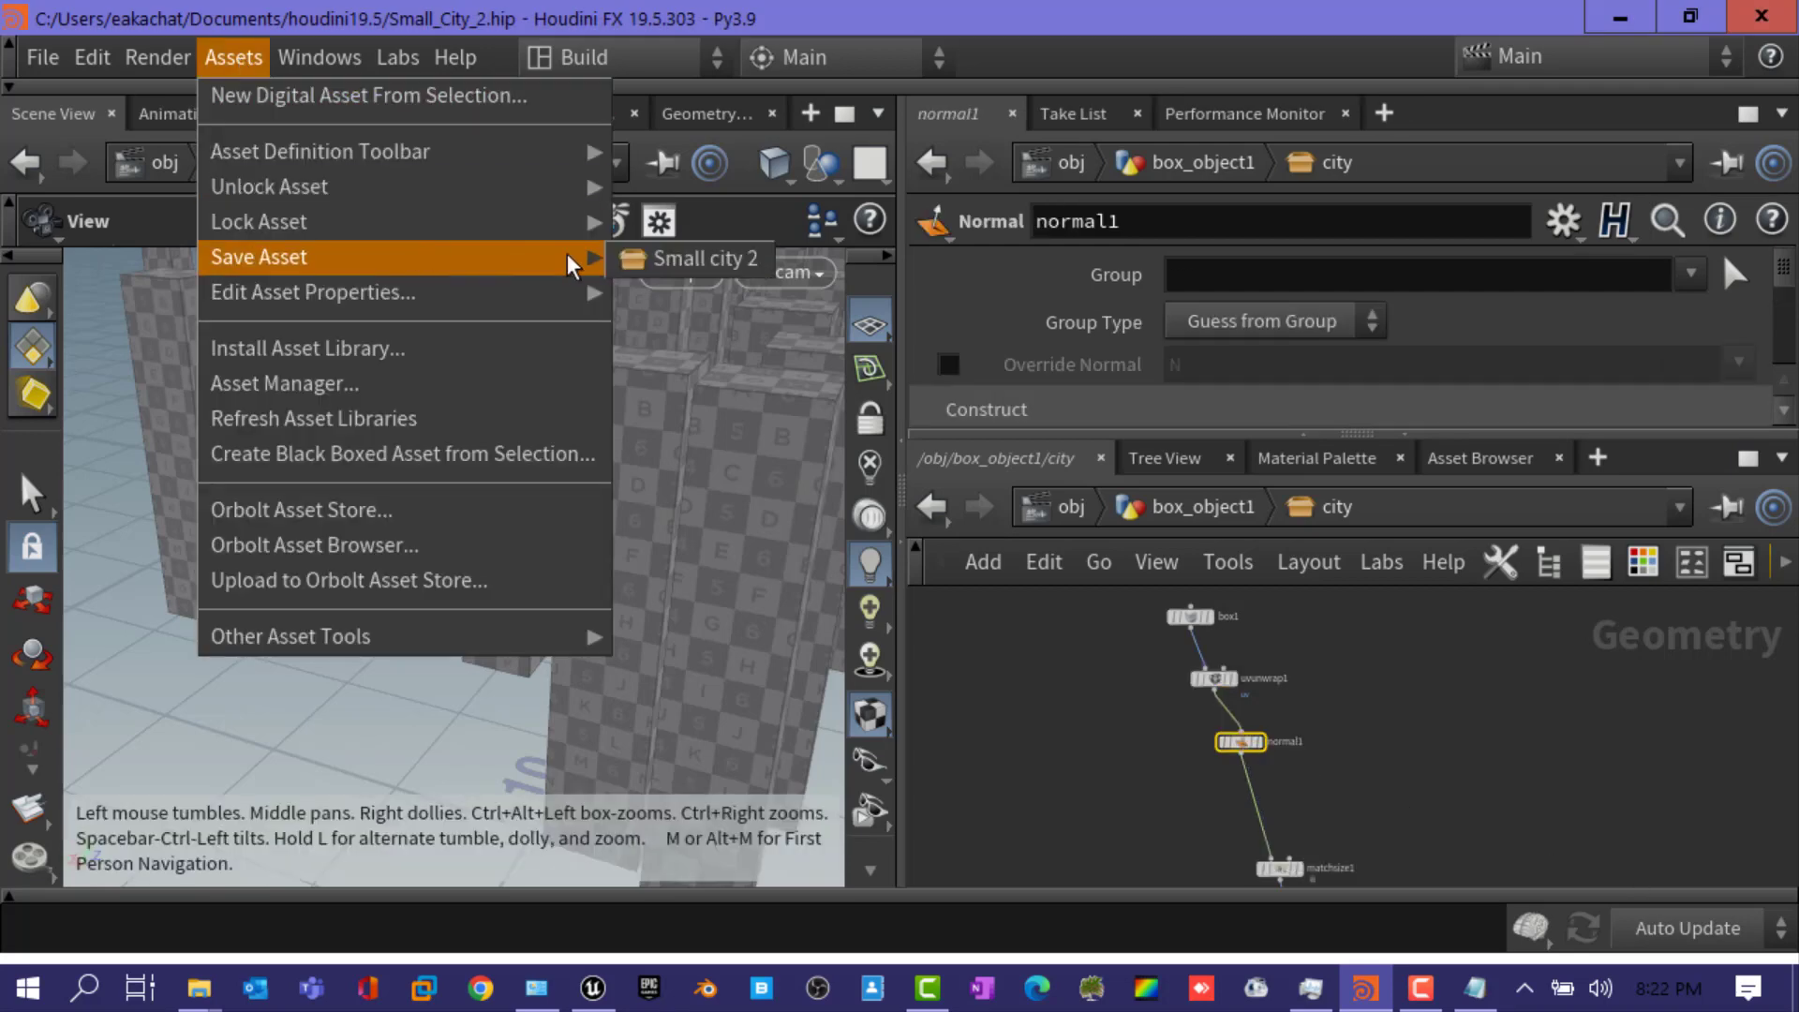
click(675, 272)
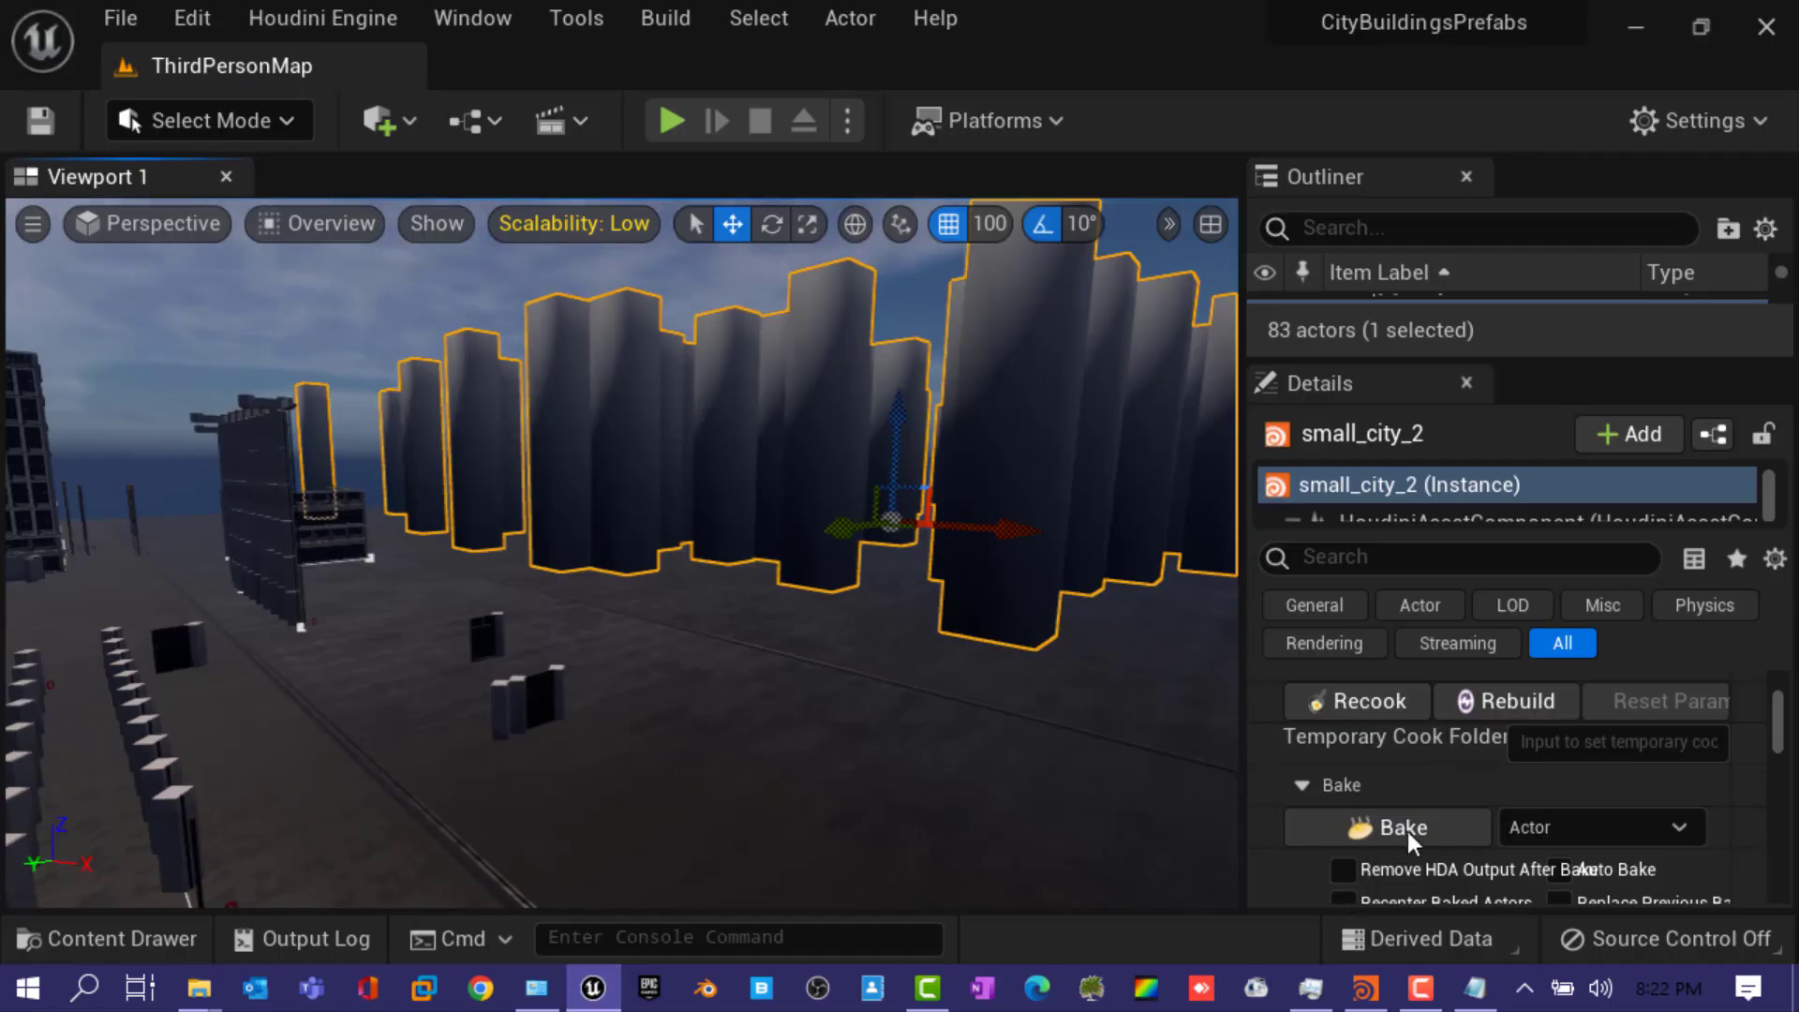
scroll(1407, 831, up, 2)
- Rebuild the small_city_2 Houdini asset and move the view closer to the textured buildings
click(1519, 849)
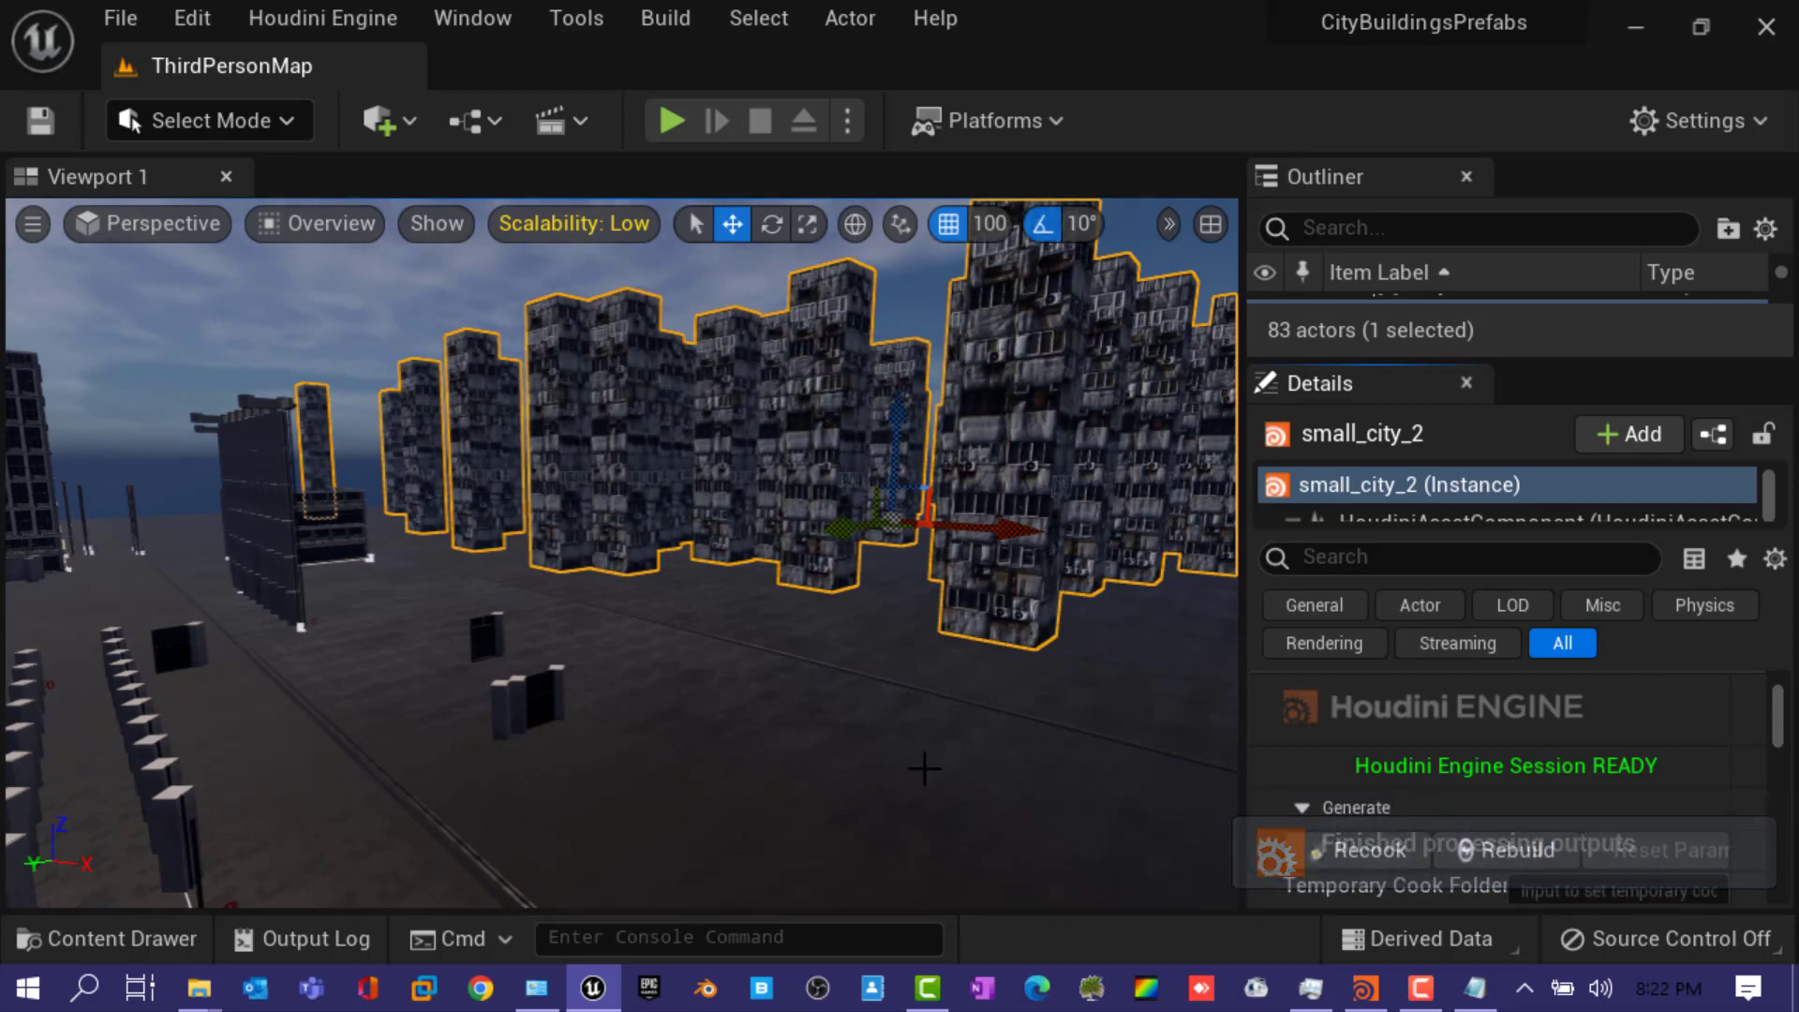
mouse_move(618, 562)
right_down()
mouse_move(562, 535)
mouse_move(590, 548)
mouse_move(534, 562)
right_up()
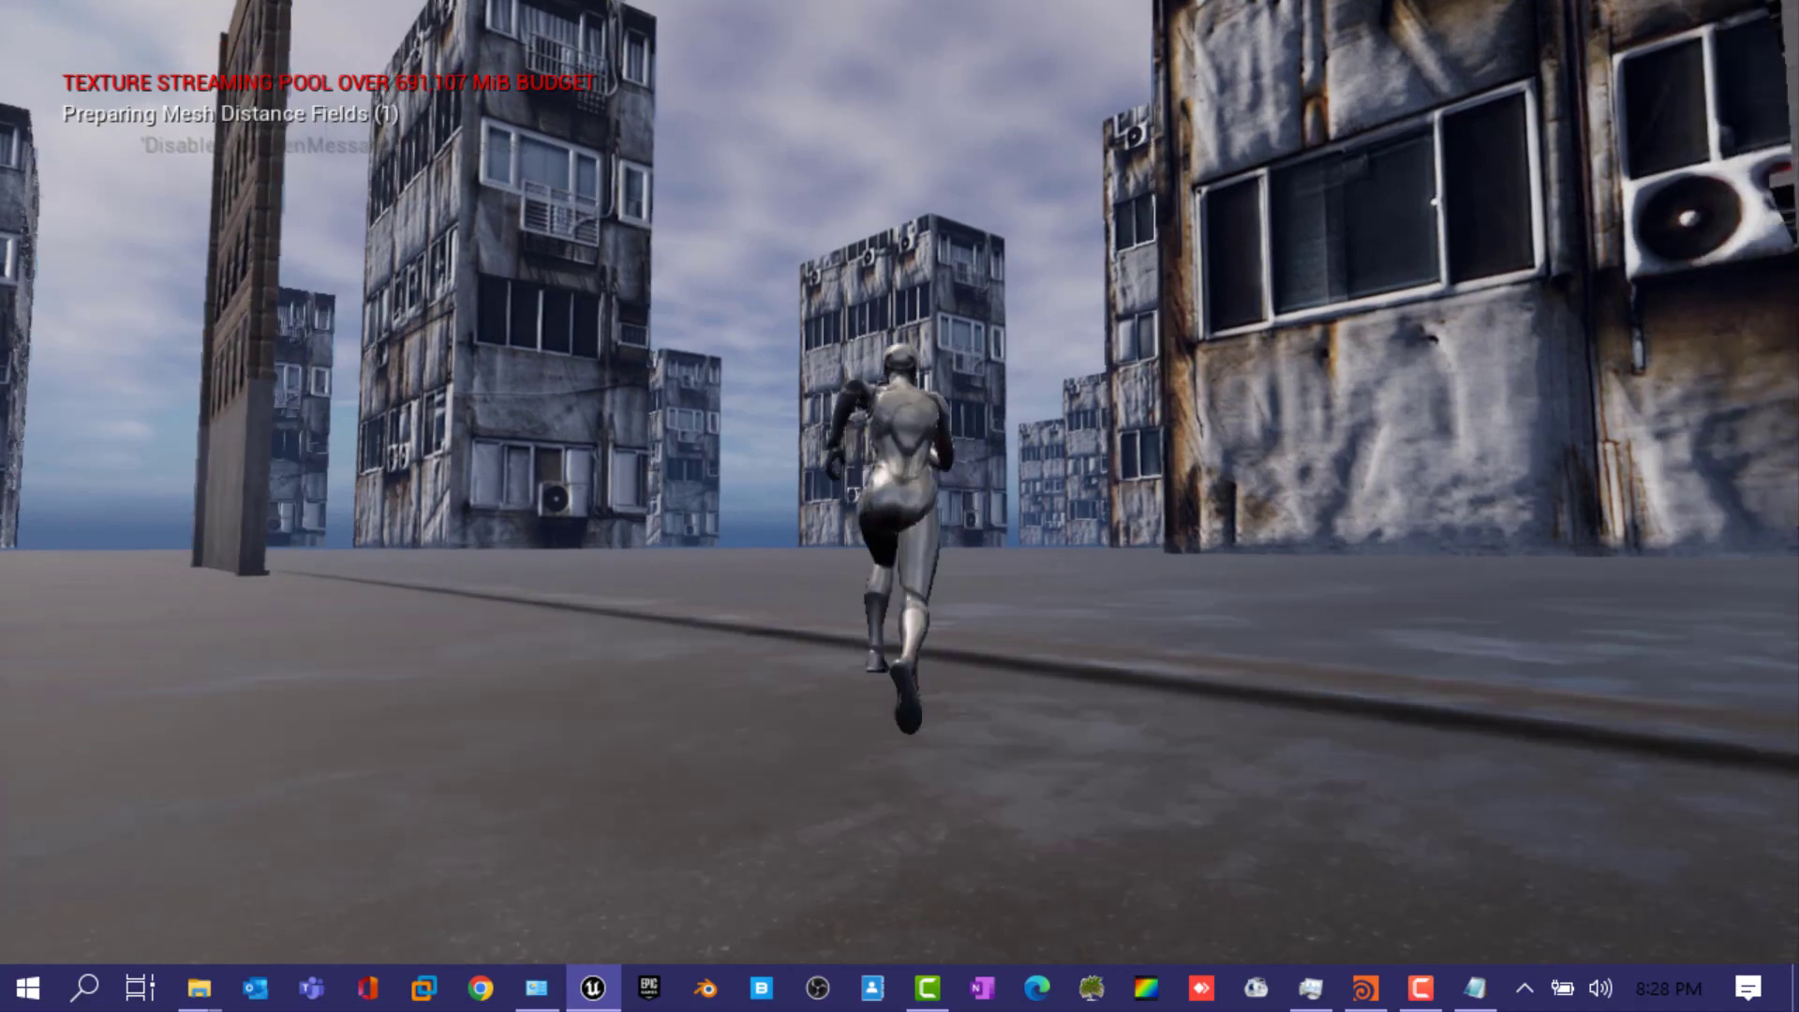
- Run the character forward toward the rusted building, orbiting the camera around it
key(w)
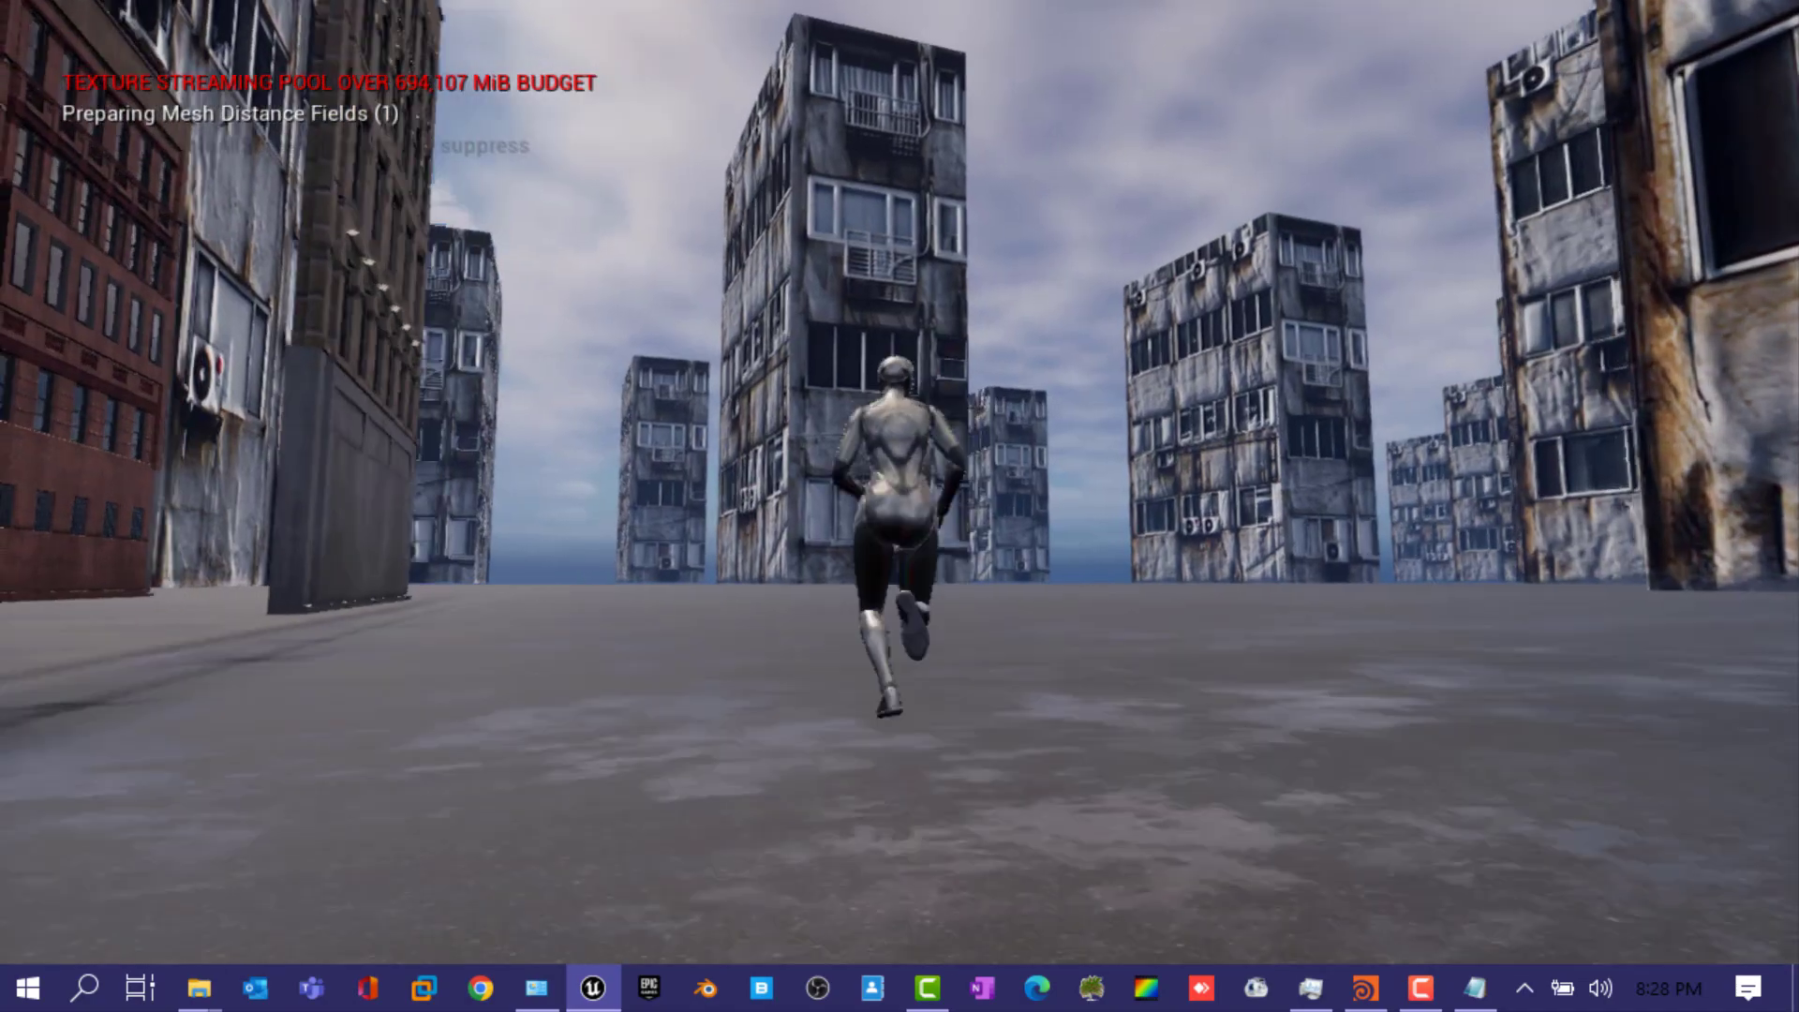
key(w)
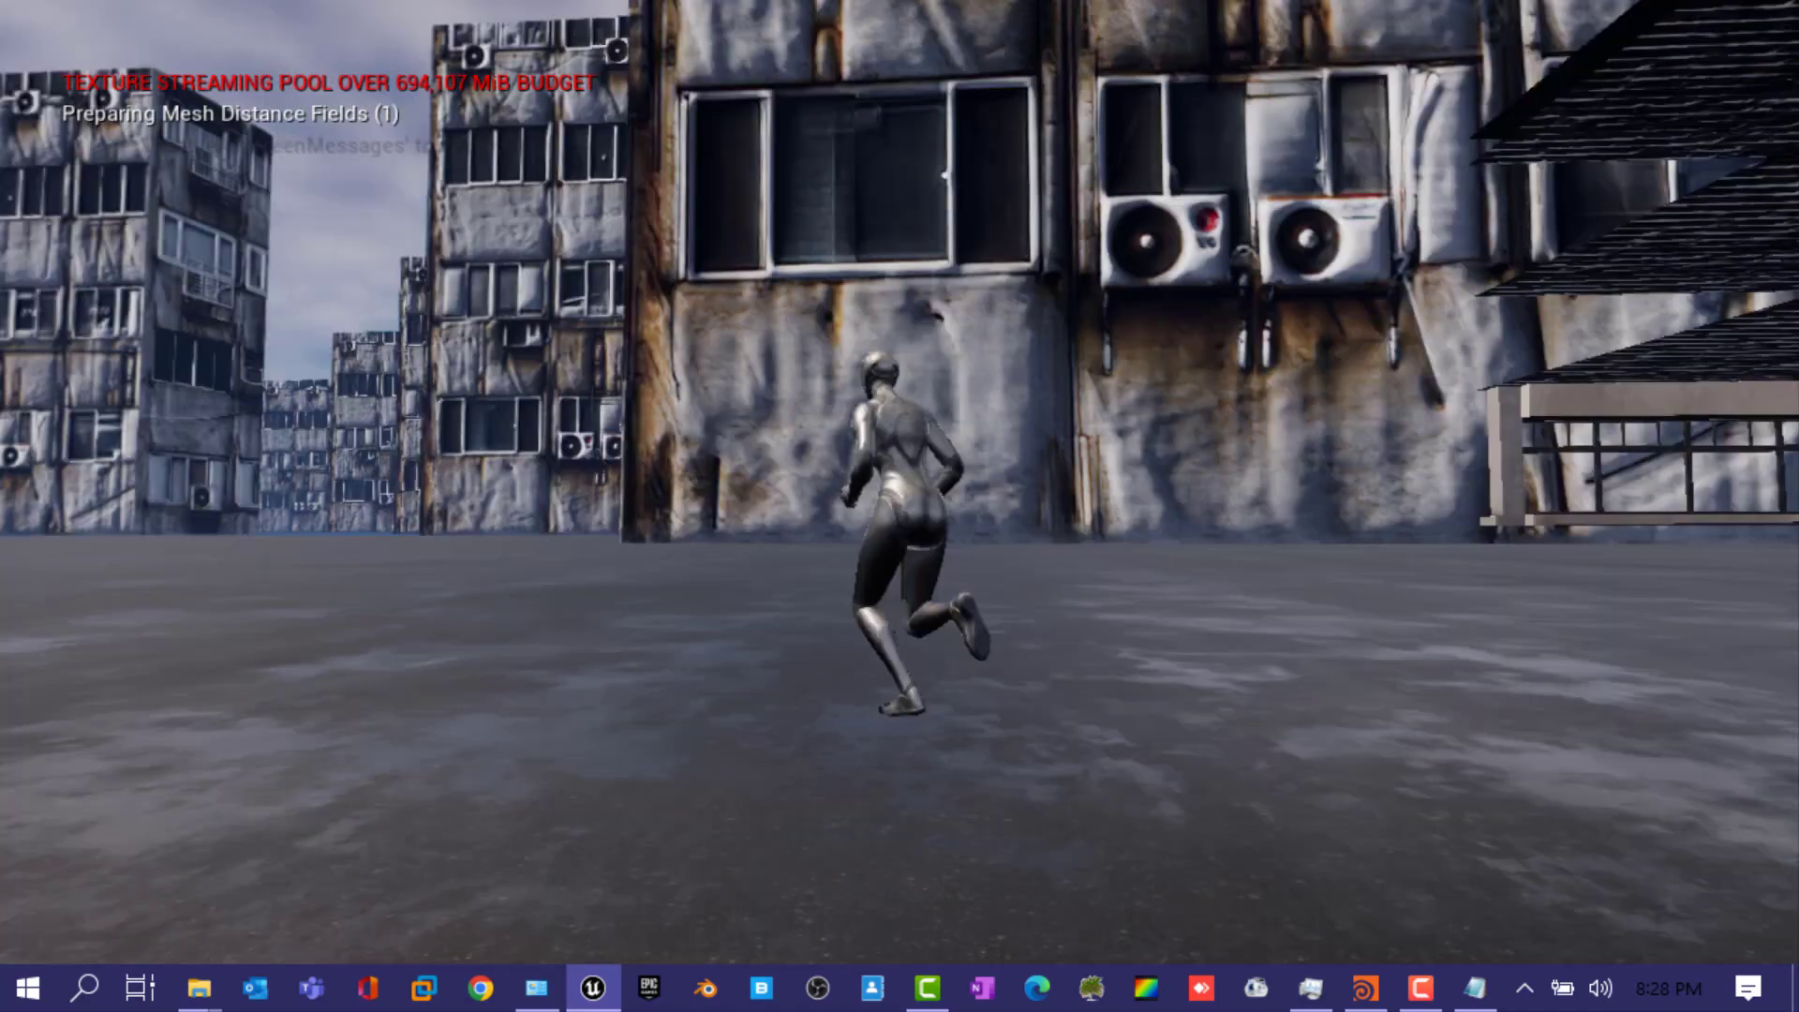
key(w)
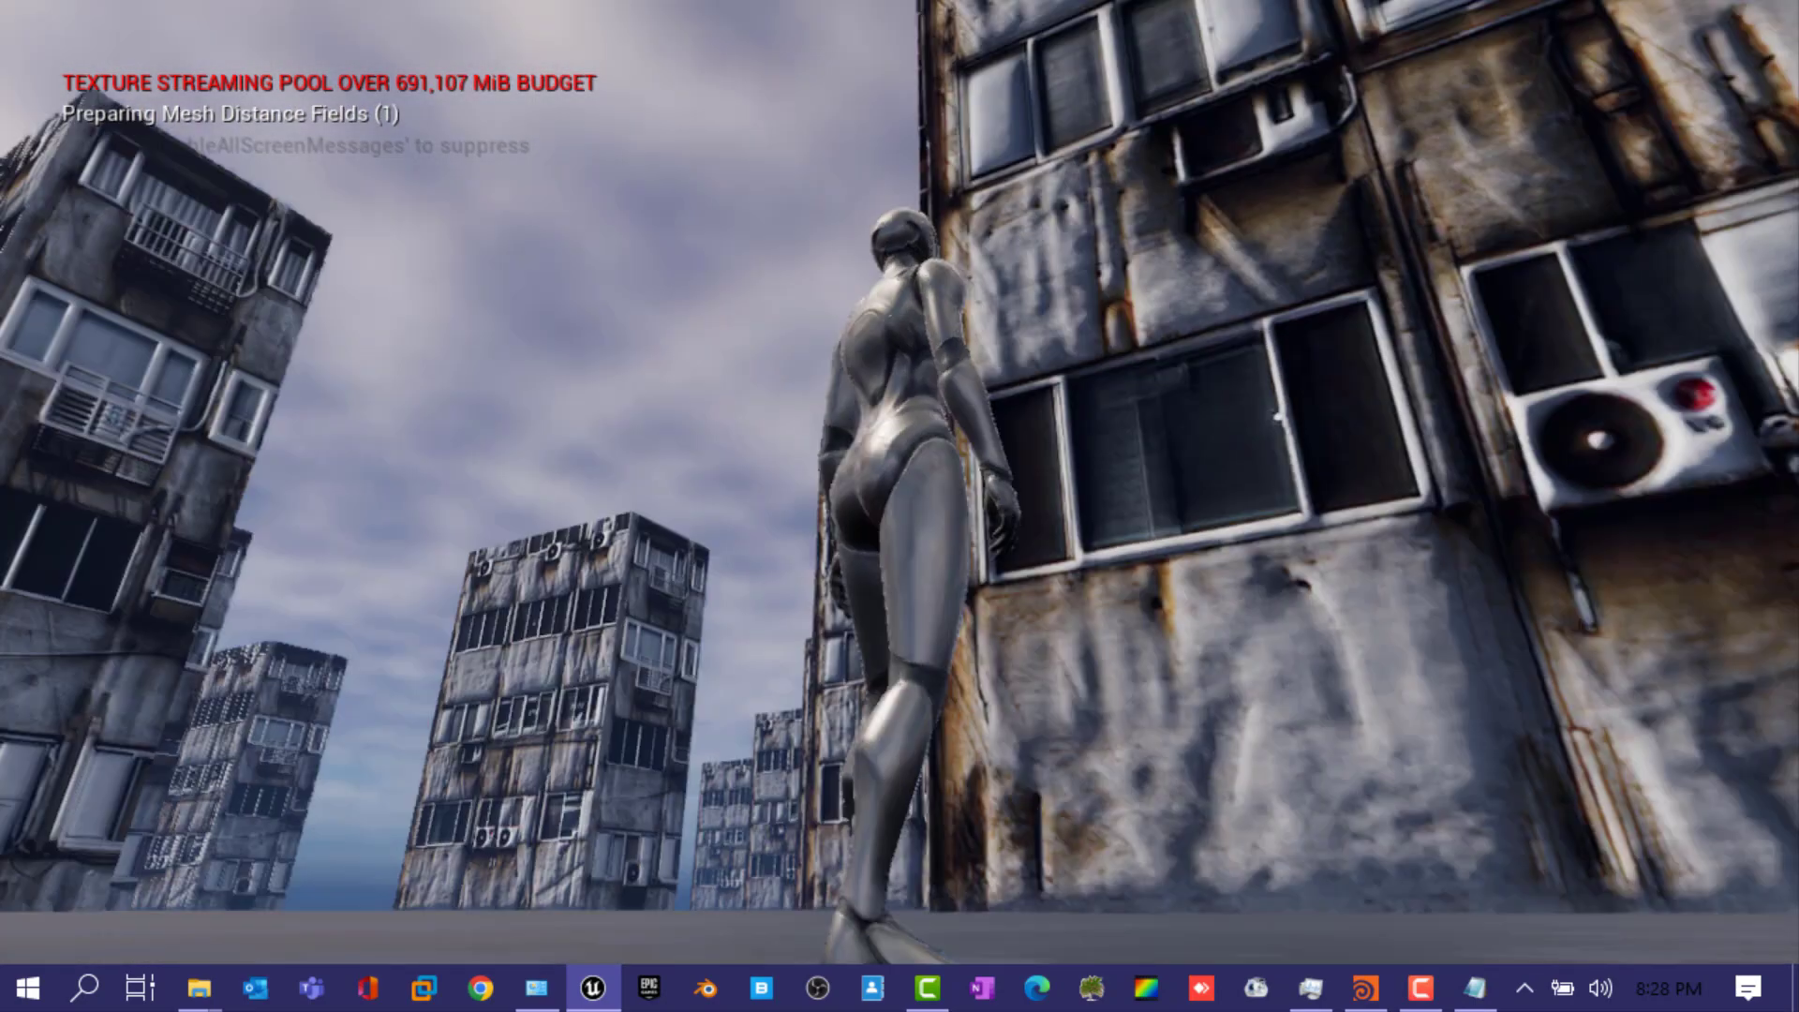
drag(899, 505, 702, 591)
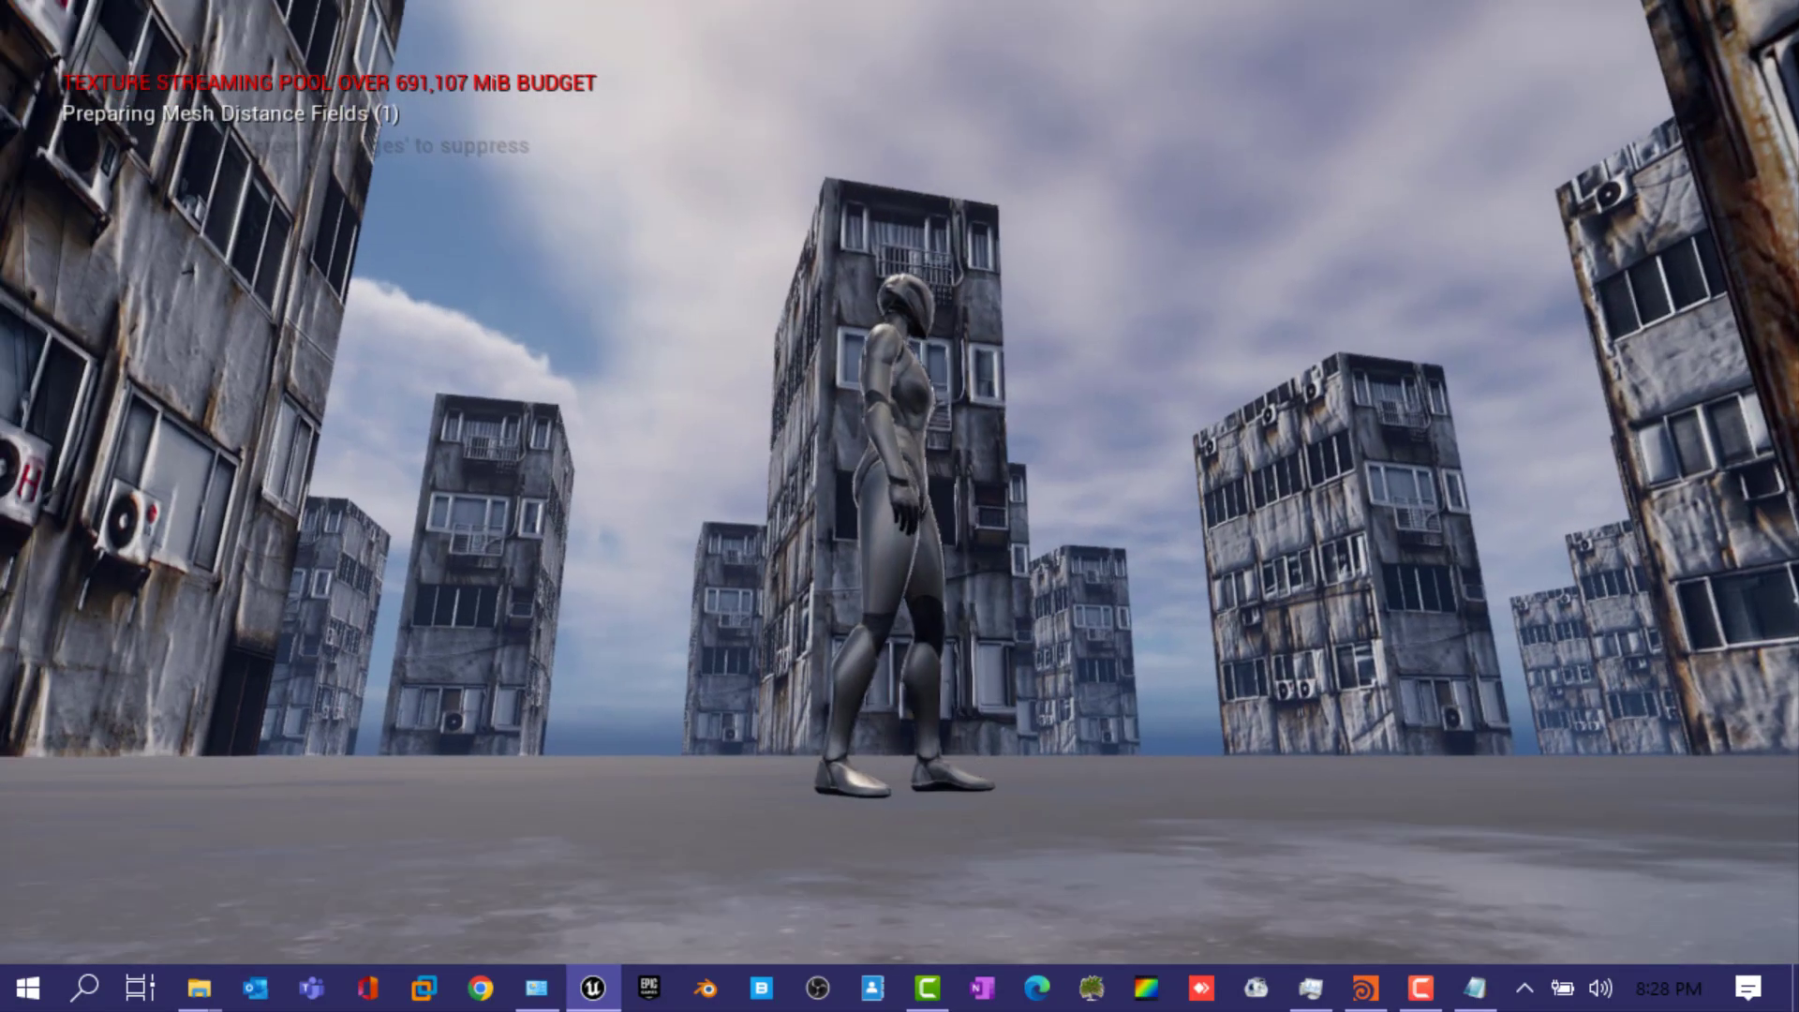
drag(900, 506, 787, 506)
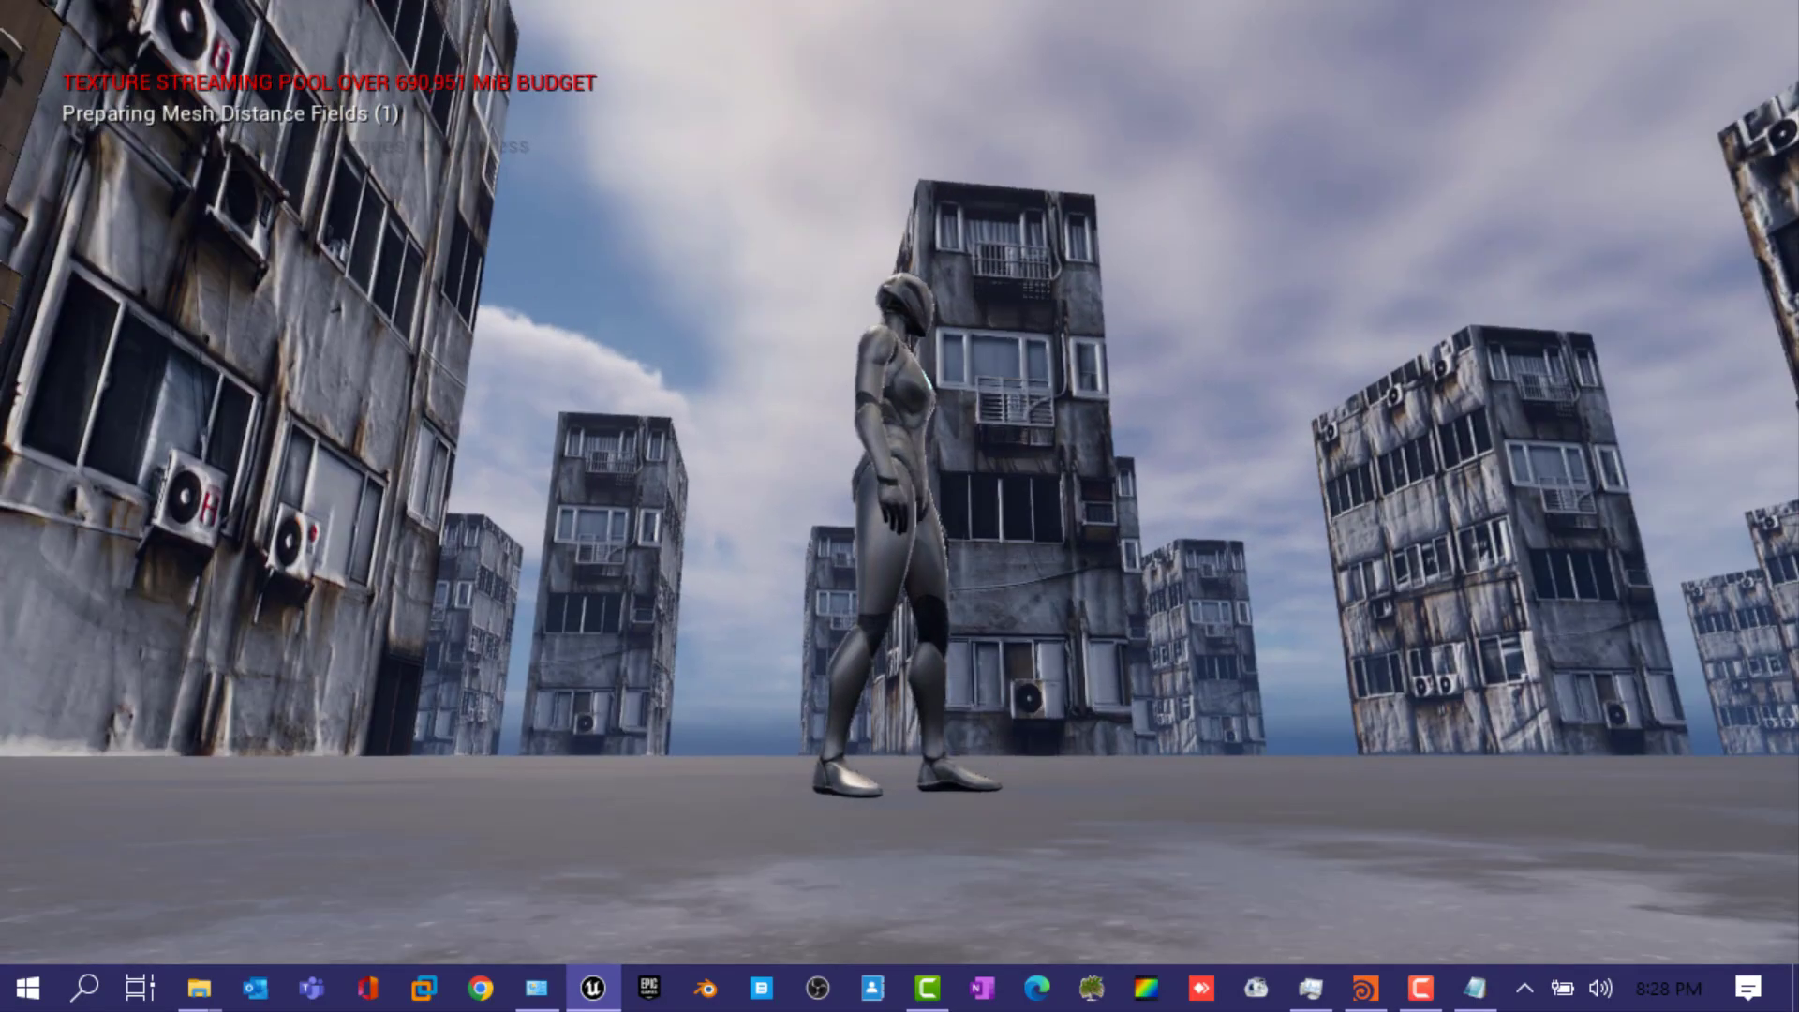